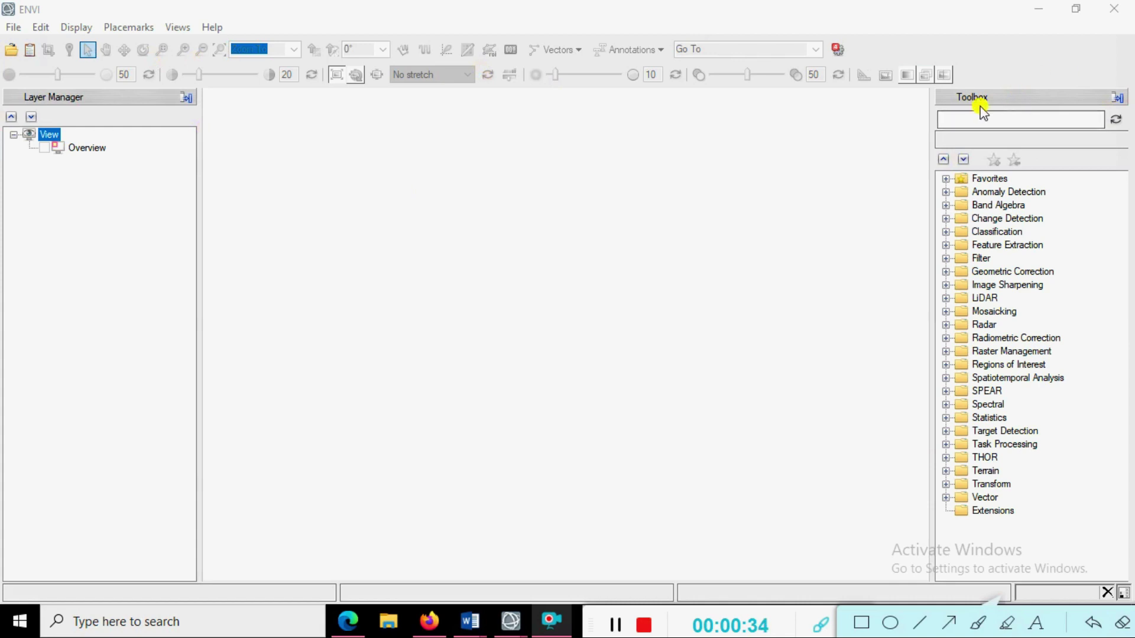
Search the toolbox for "spectral library Builder" and launch the Spectral Library Builder tool
left_click(957, 118)
left_click(861, 622)
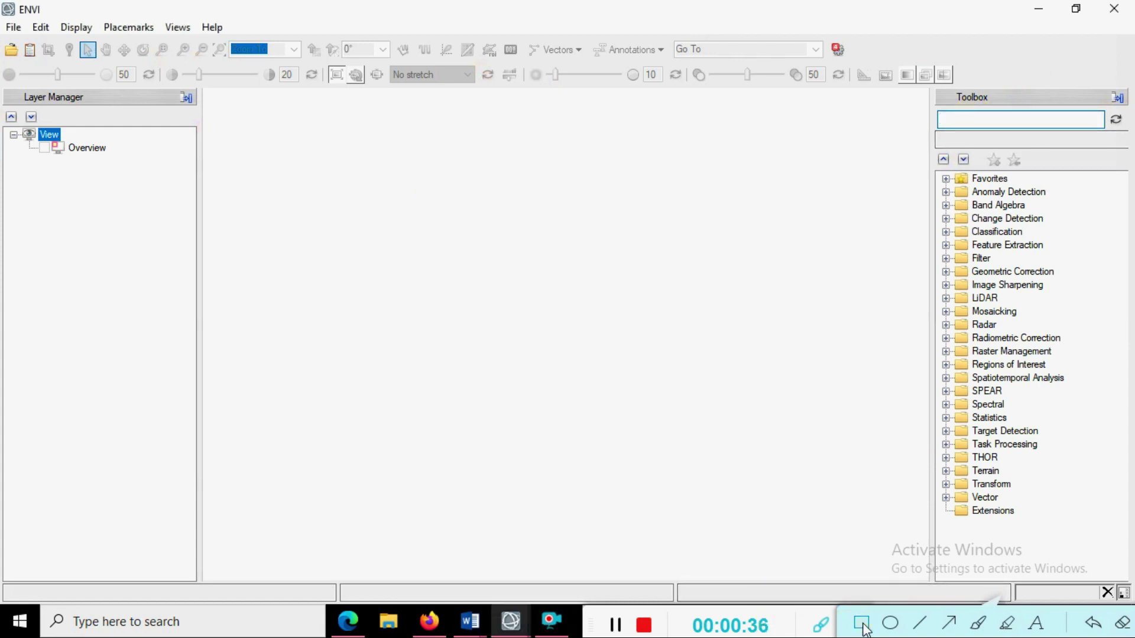
mouse_move(920, 66)
left_mouse_down()
mouse_move(958, 172)
mouse_move(1126, 145)
left_mouse_up()
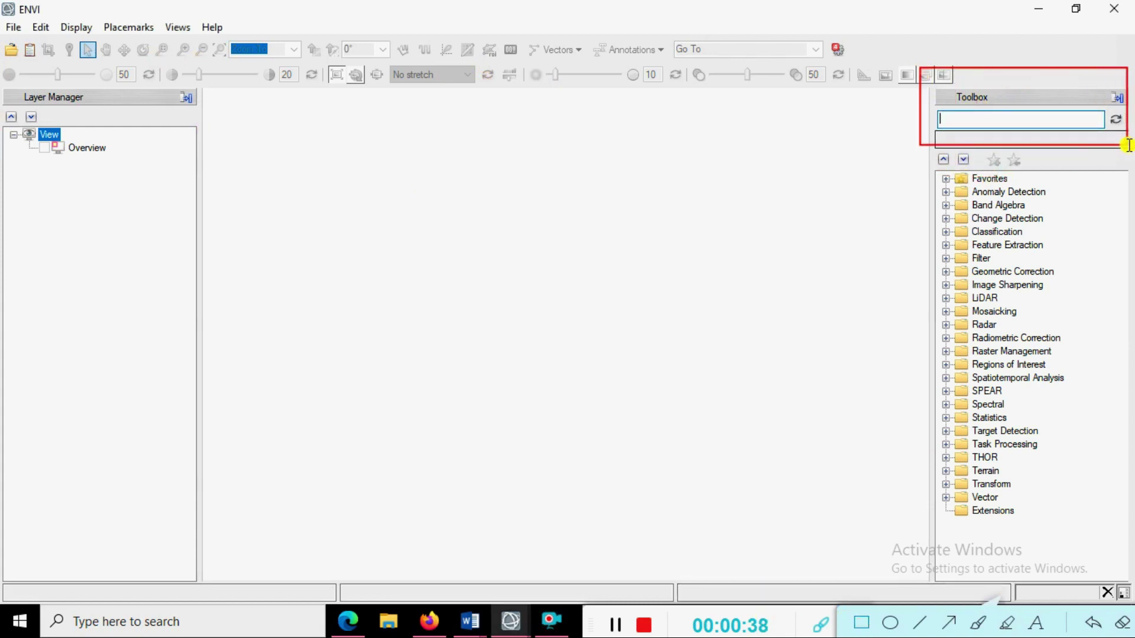
left_click(863, 623)
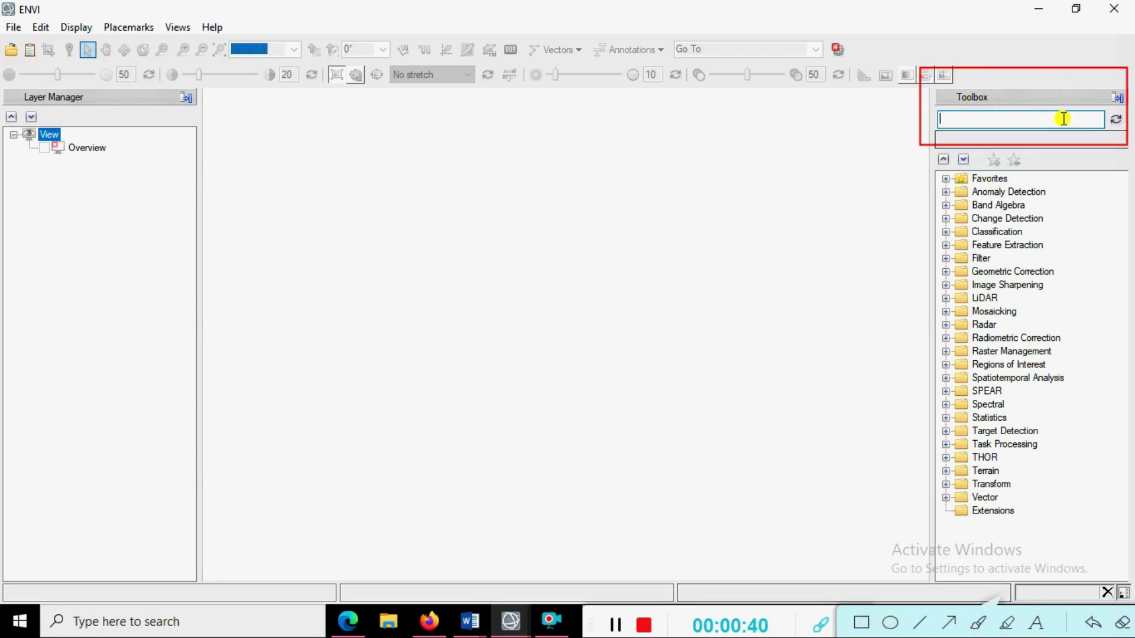
left_click(1062, 118)
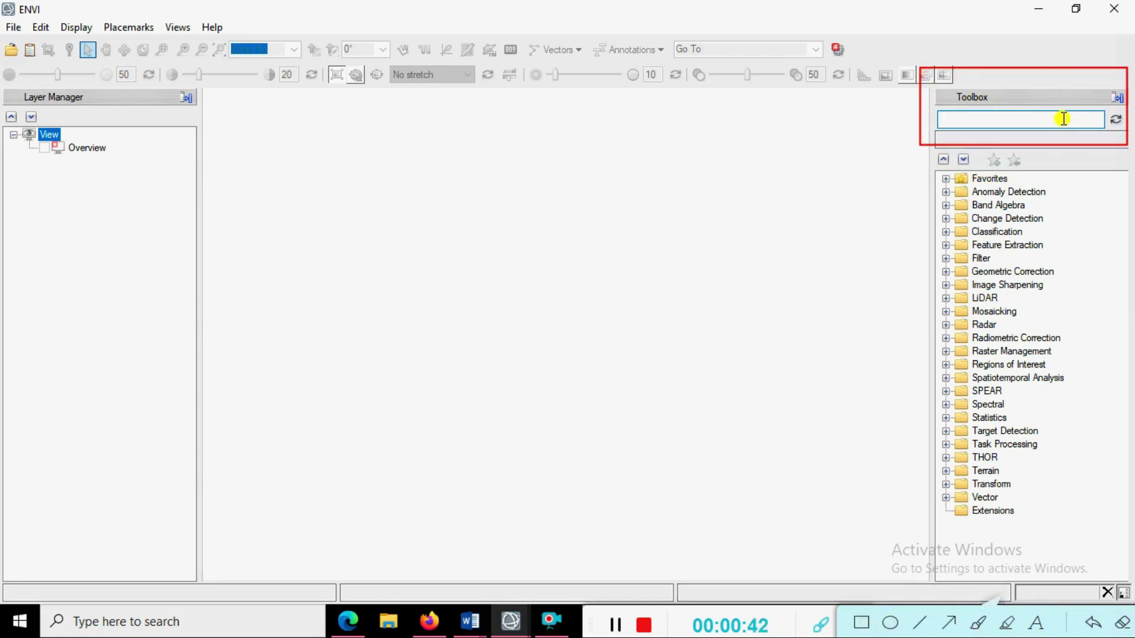
type("spect")
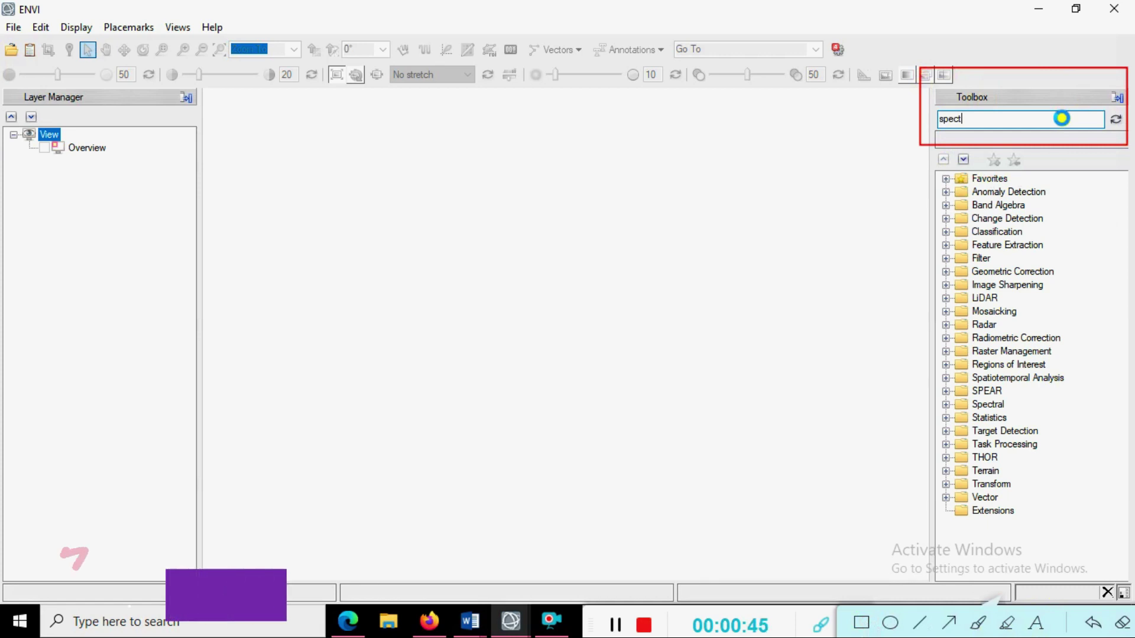
type("ral lib")
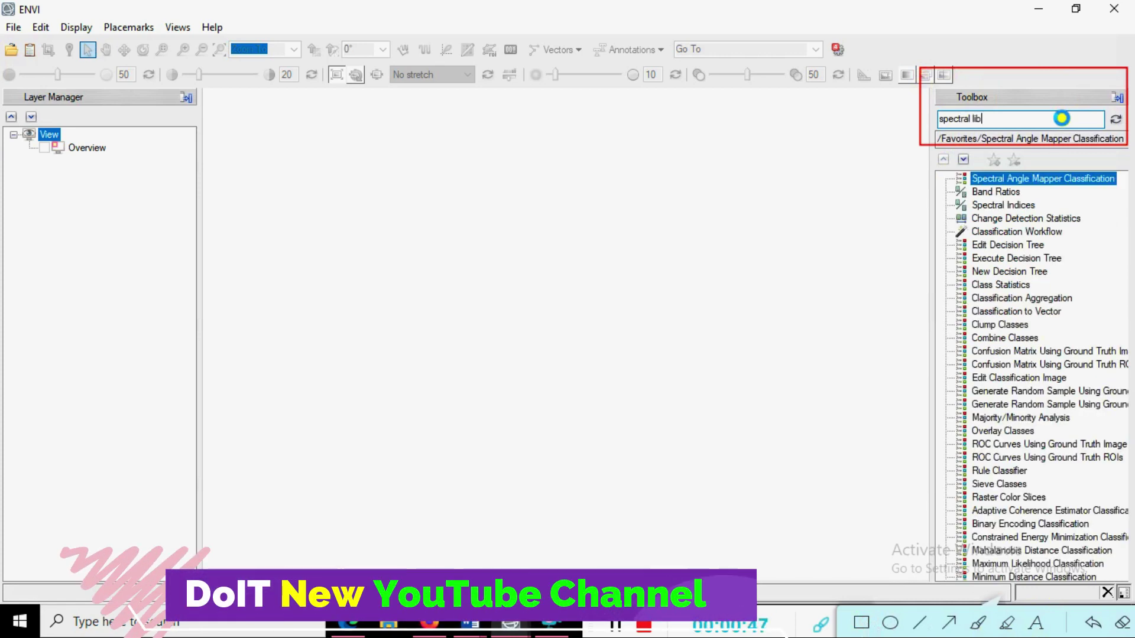
type("rary Builder")
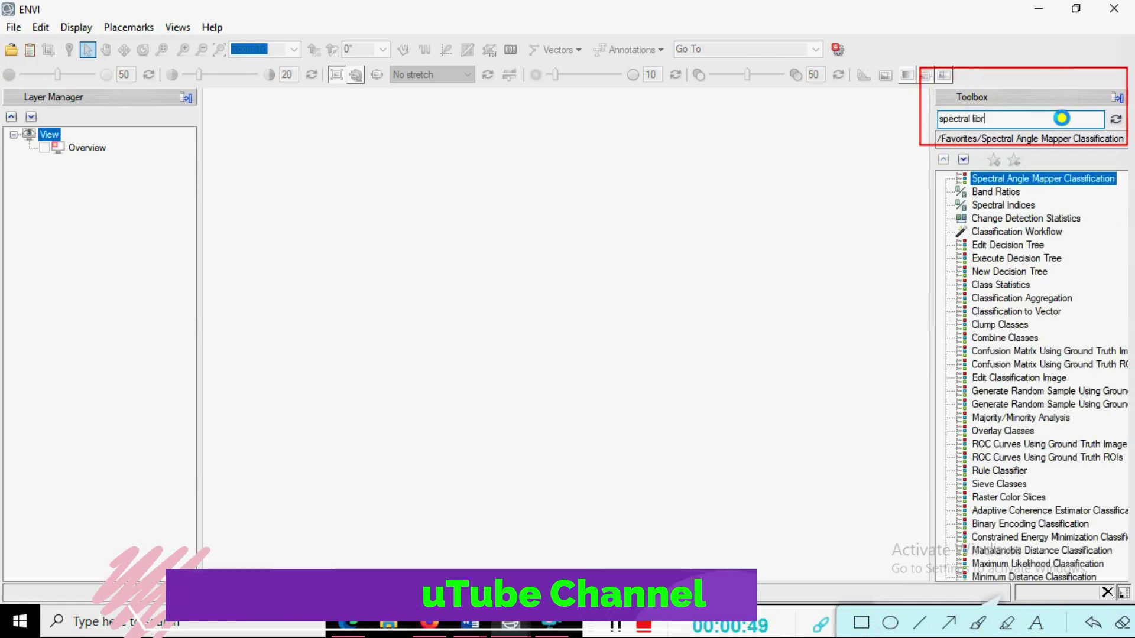
double_click(1000, 177)
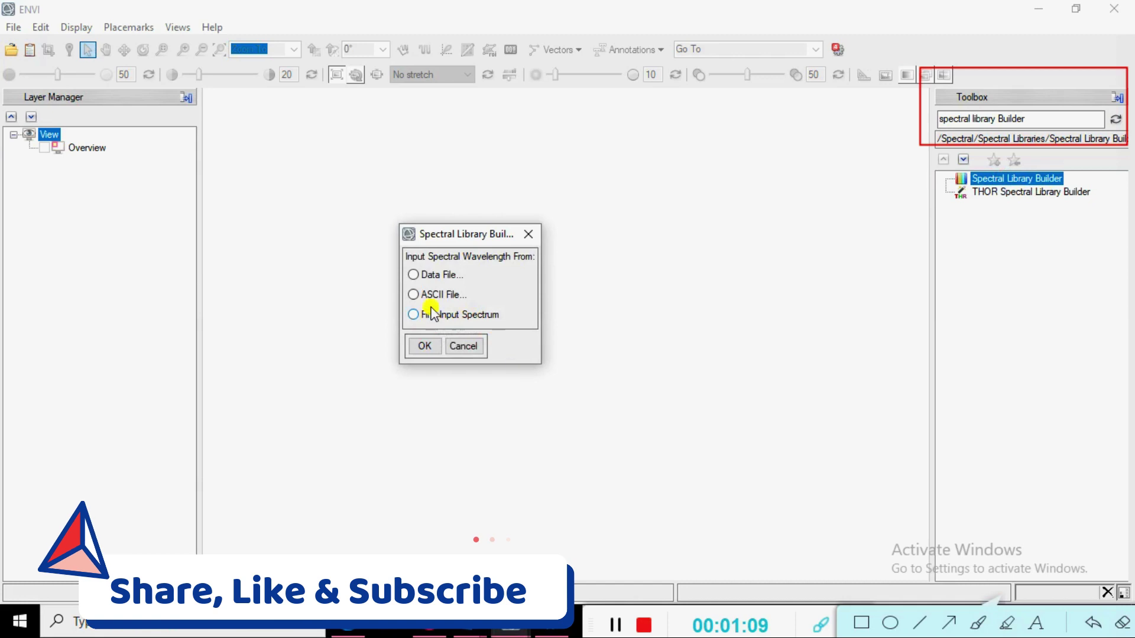
Set the input spectral wavelength source to First Input Spectrum and confirm it
left_click(861, 623)
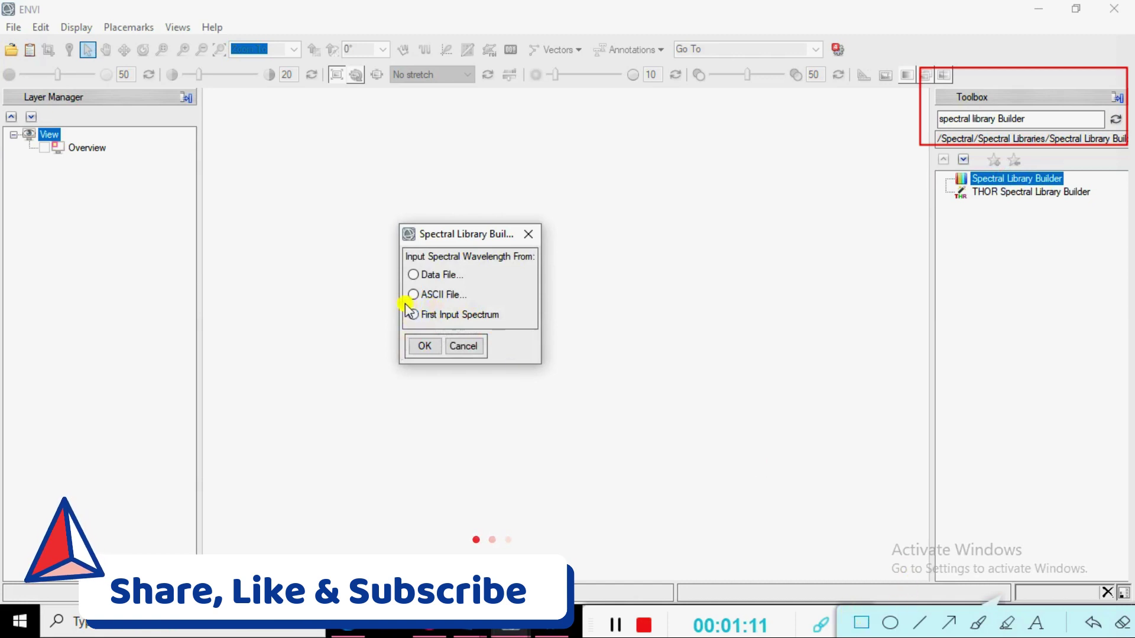
mouse_move(398, 304)
left_mouse_down()
mouse_move(420, 320)
mouse_move(518, 330)
left_mouse_up()
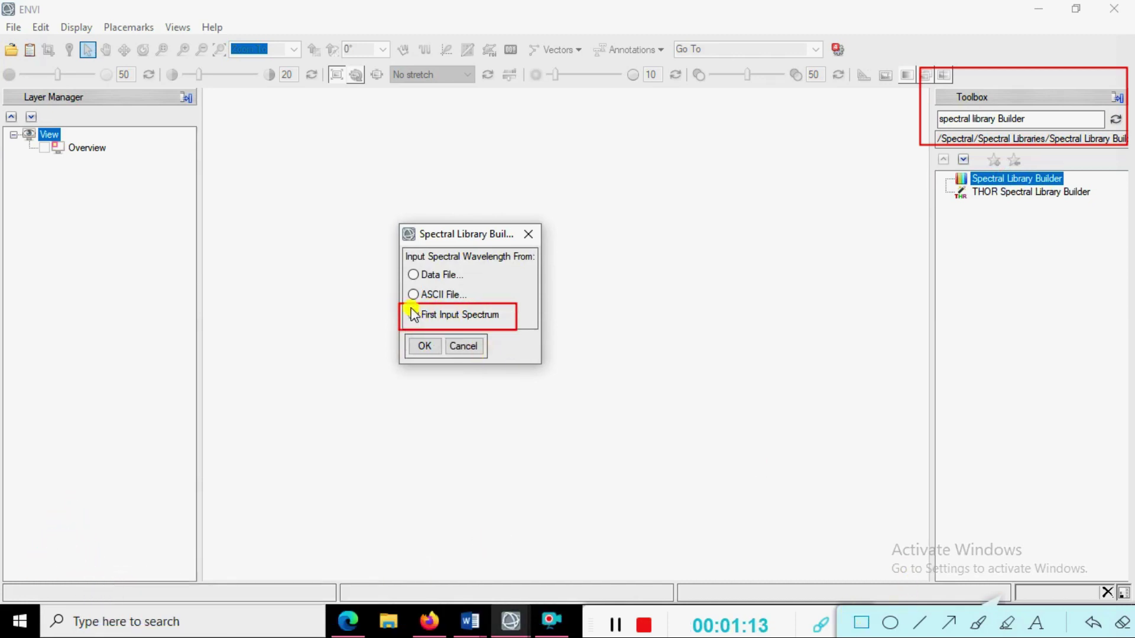
left_click(861, 623)
left_click(413, 315)
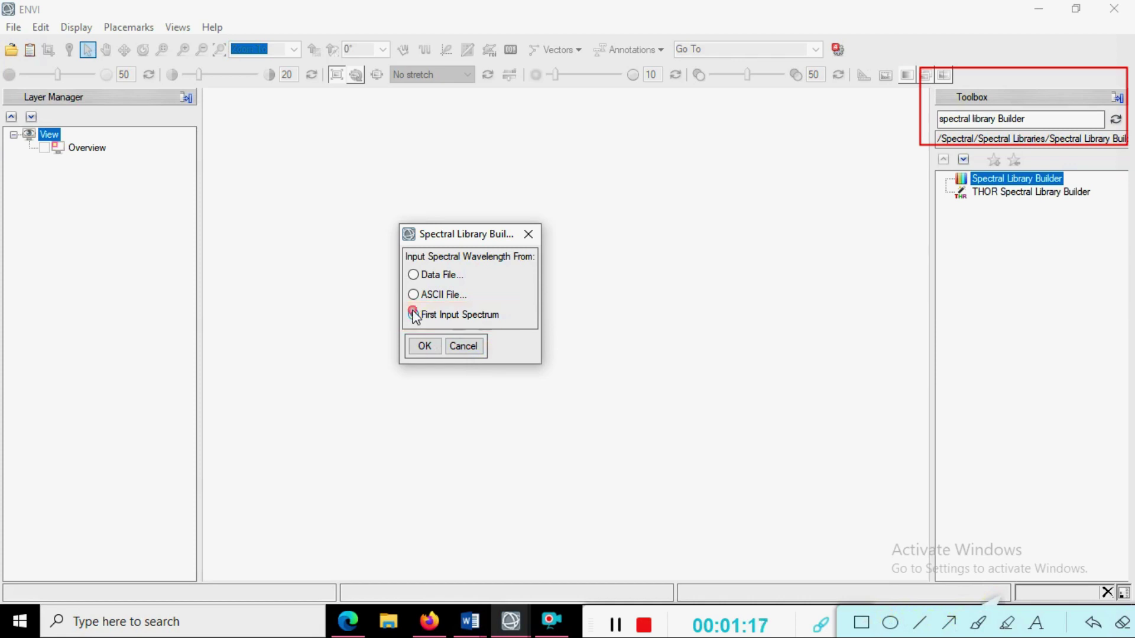
left_click(423, 343)
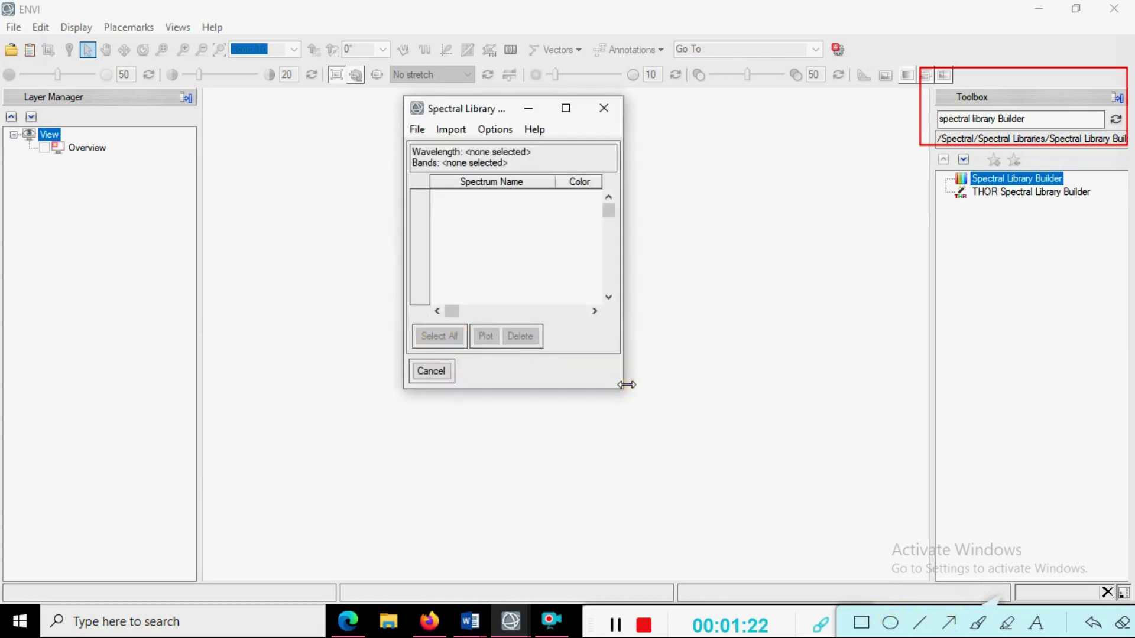
Widen the Spectral Library Builder window to show all spectrum table columns from Spectrum Name through Status
left_click_drag(627, 385, 818, 397)
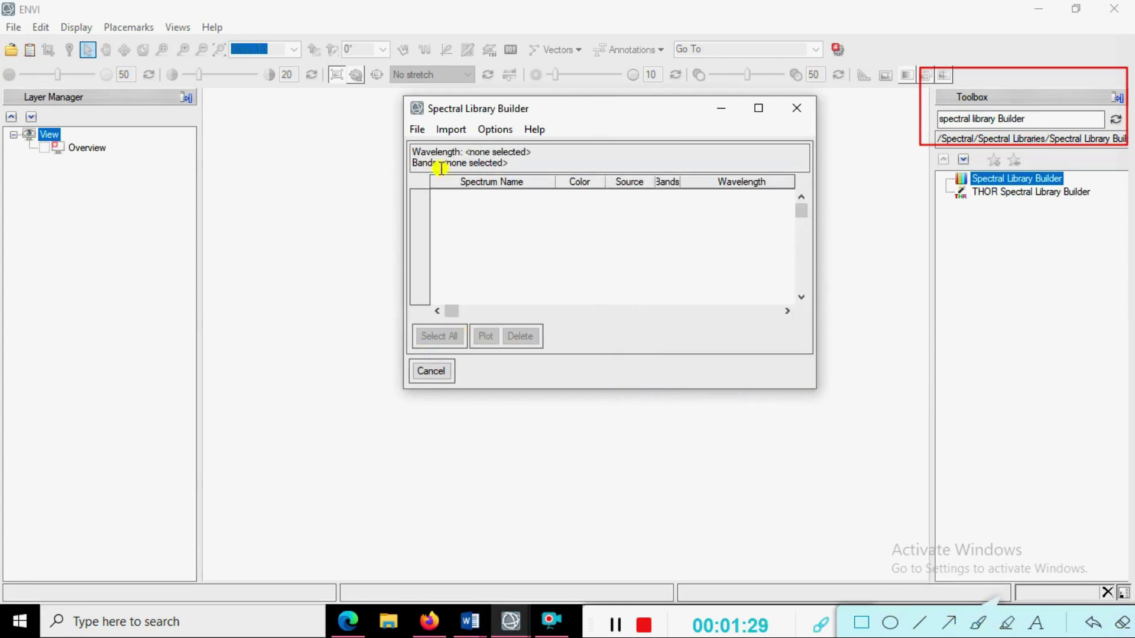
mouse_move(440, 168)
left_mouse_down()
mouse_move(482, 198)
mouse_move(528, 201)
left_mouse_up()
mouse_move(552, 167)
left_mouse_down()
mouse_move(575, 200)
mouse_move(654, 206)
left_mouse_up()
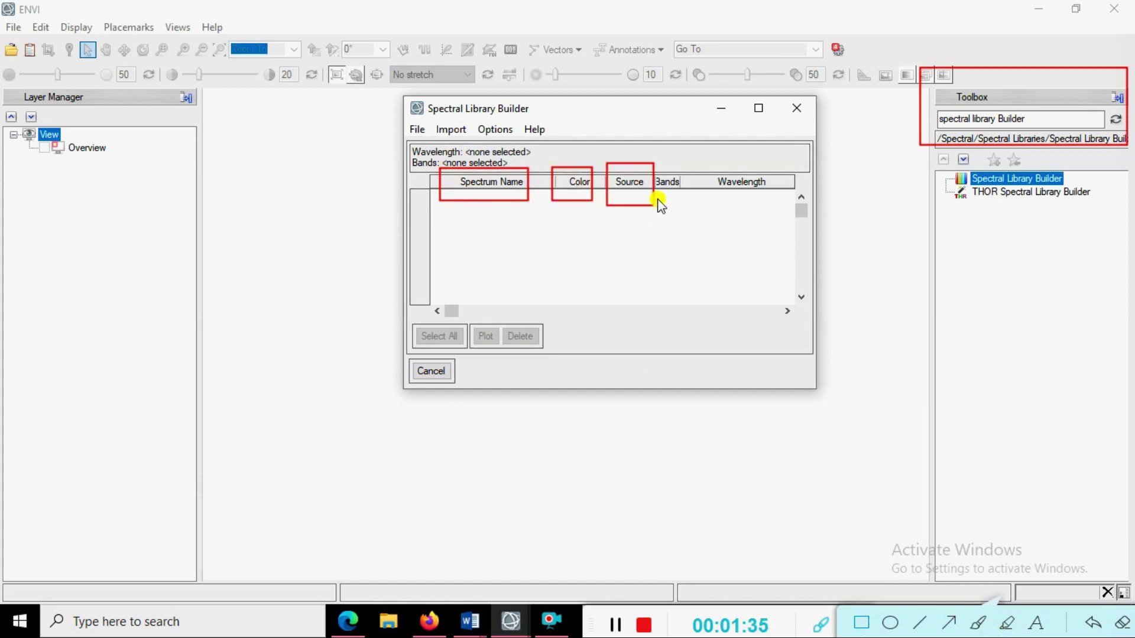
mouse_move(657, 167)
left_mouse_down()
mouse_move(679, 213)
mouse_move(679, 177)
left_mouse_up()
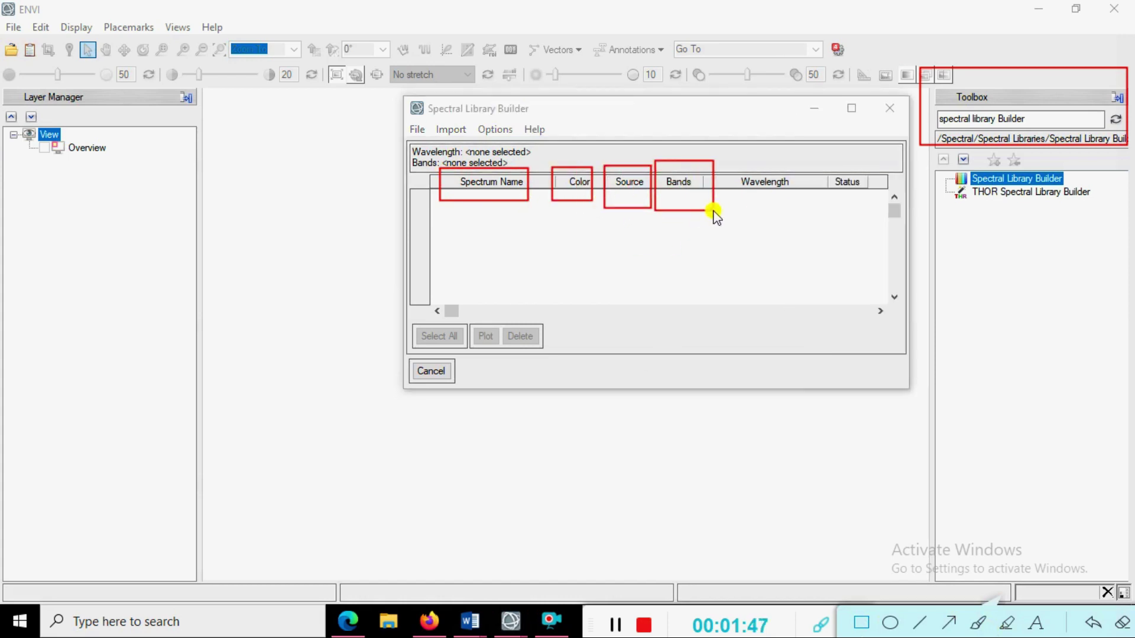
left_click_drag(714, 211, 708, 206)
left_click_drag(731, 168, 804, 213)
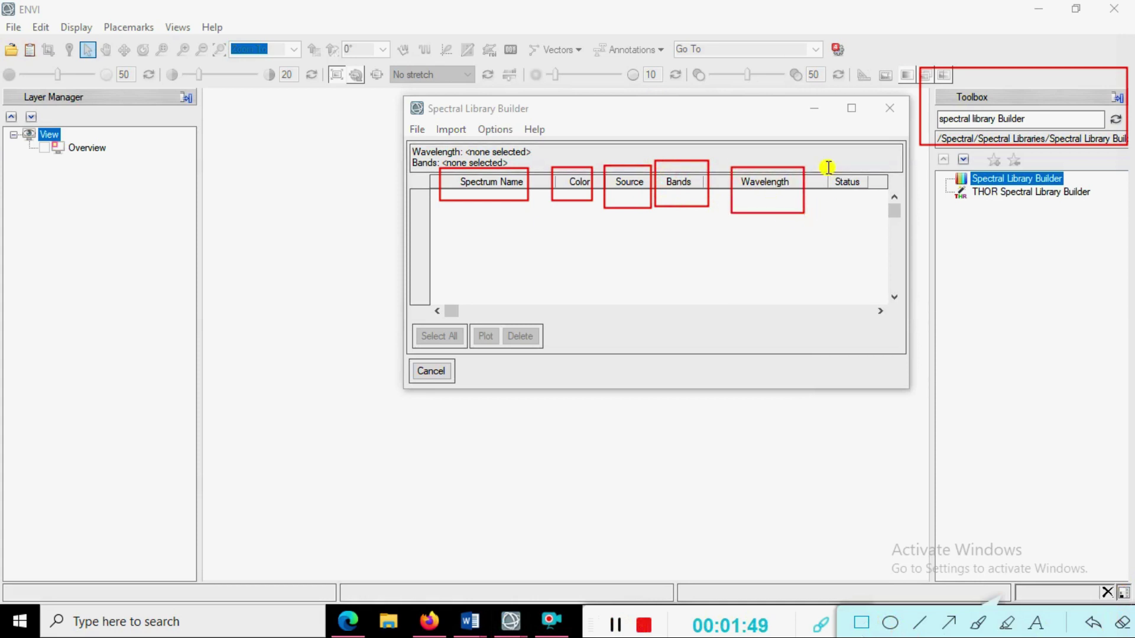
left_click_drag(823, 168, 867, 210)
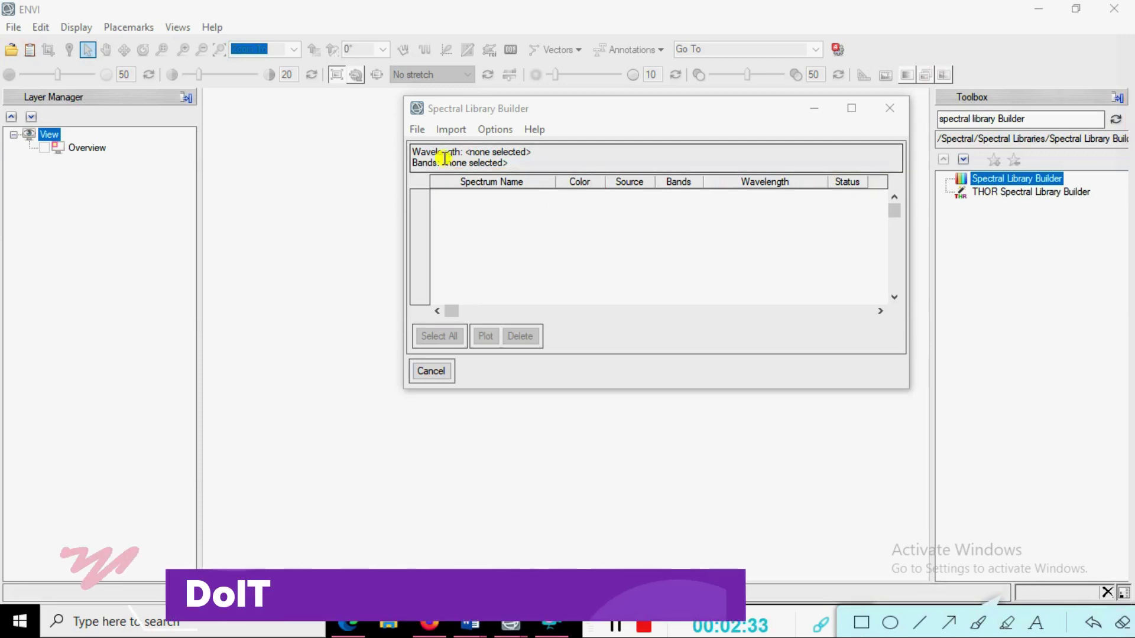
Import four ASD binary files from the 1-30 folder inside 100 Soil Sample into the spectral library
left_click(443, 131)
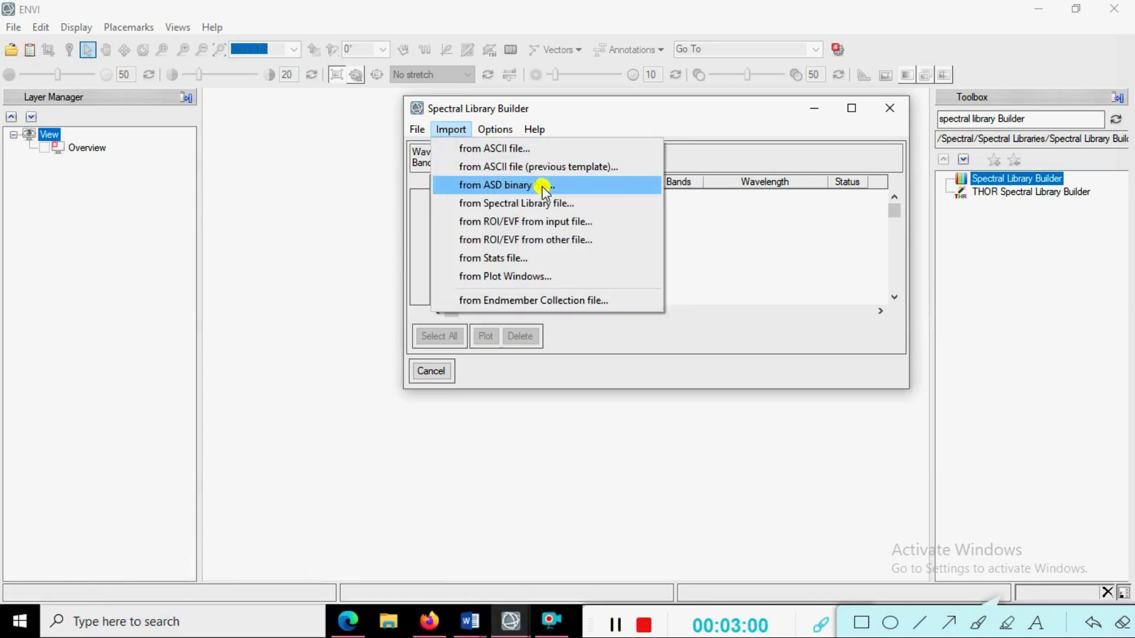
left_click(542, 186)
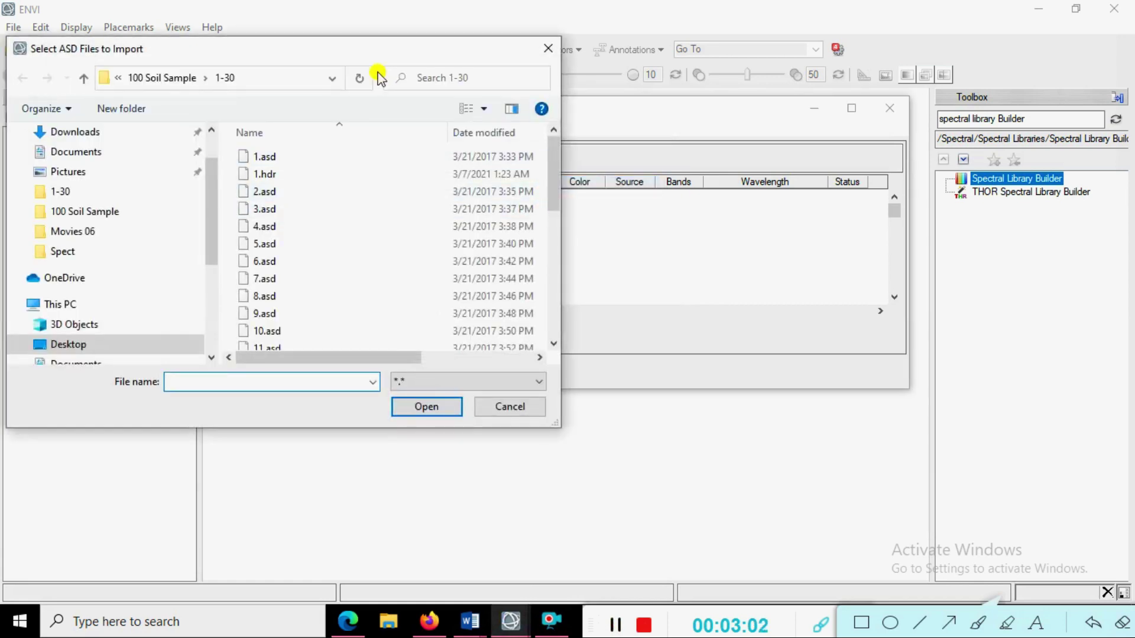
left_click_drag(367, 58, 745, 147)
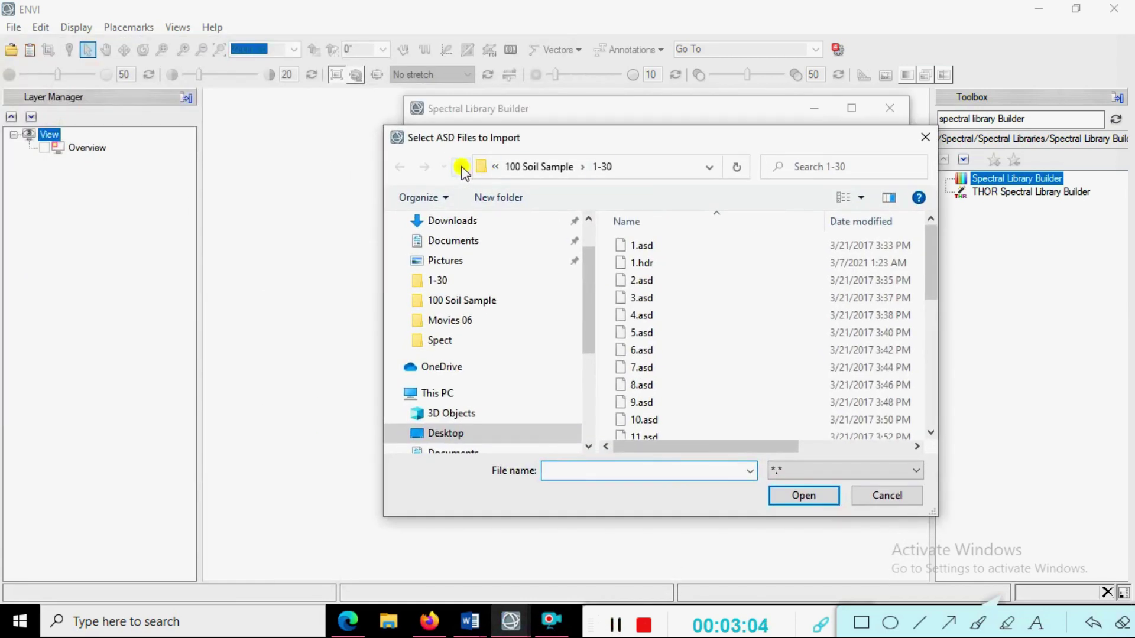
left_click(462, 168)
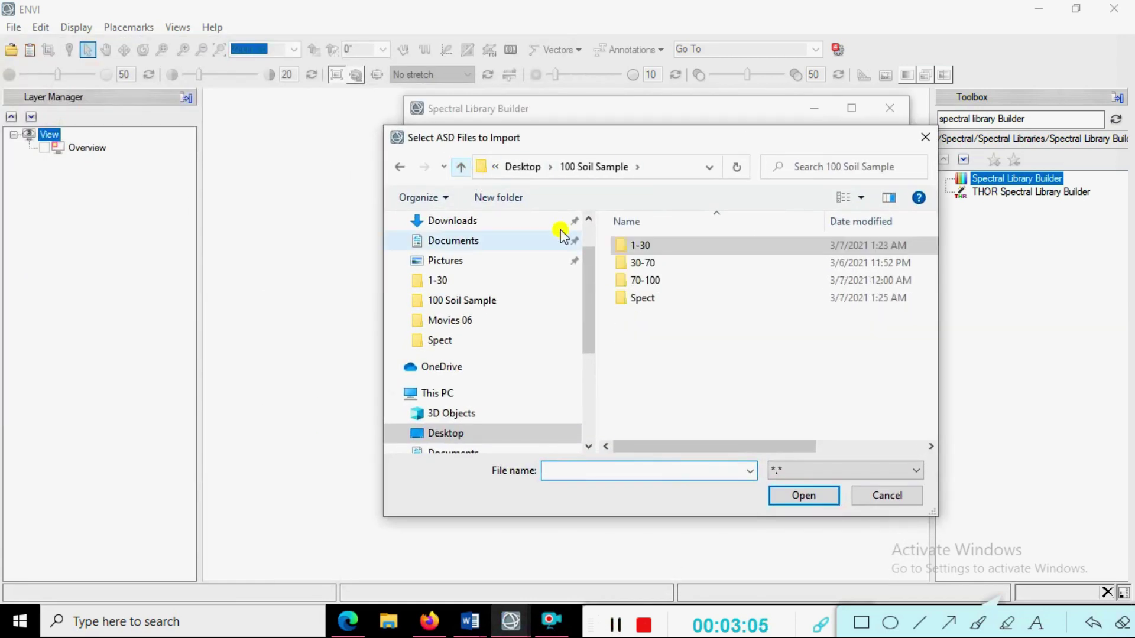
double_click(646, 249)
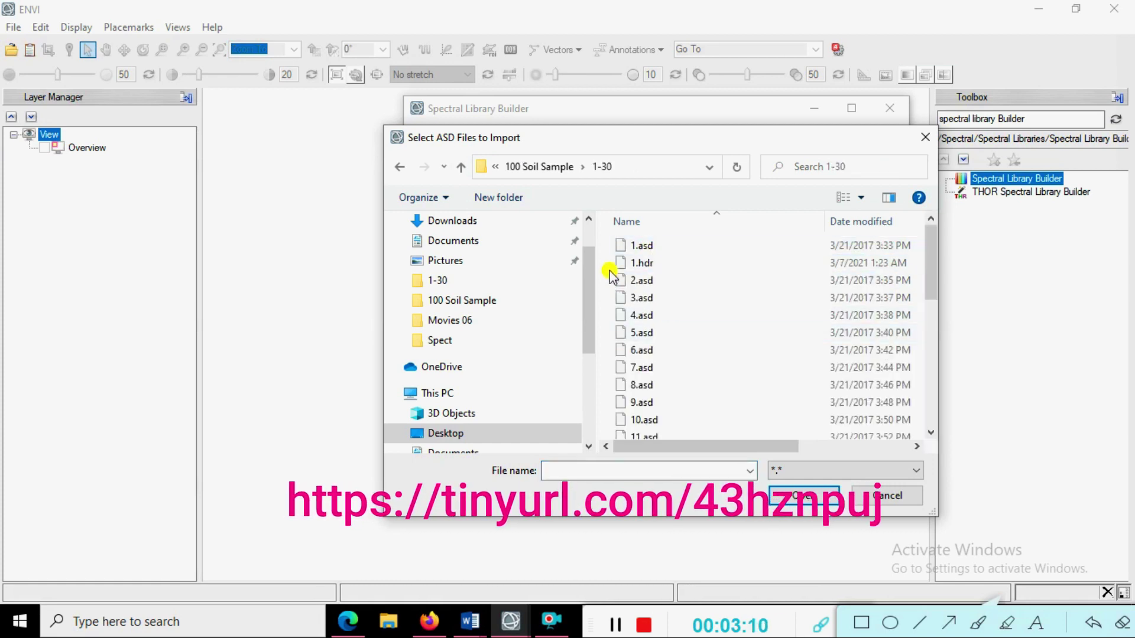
left_click_drag(606, 240, 672, 349)
left_click(793, 497)
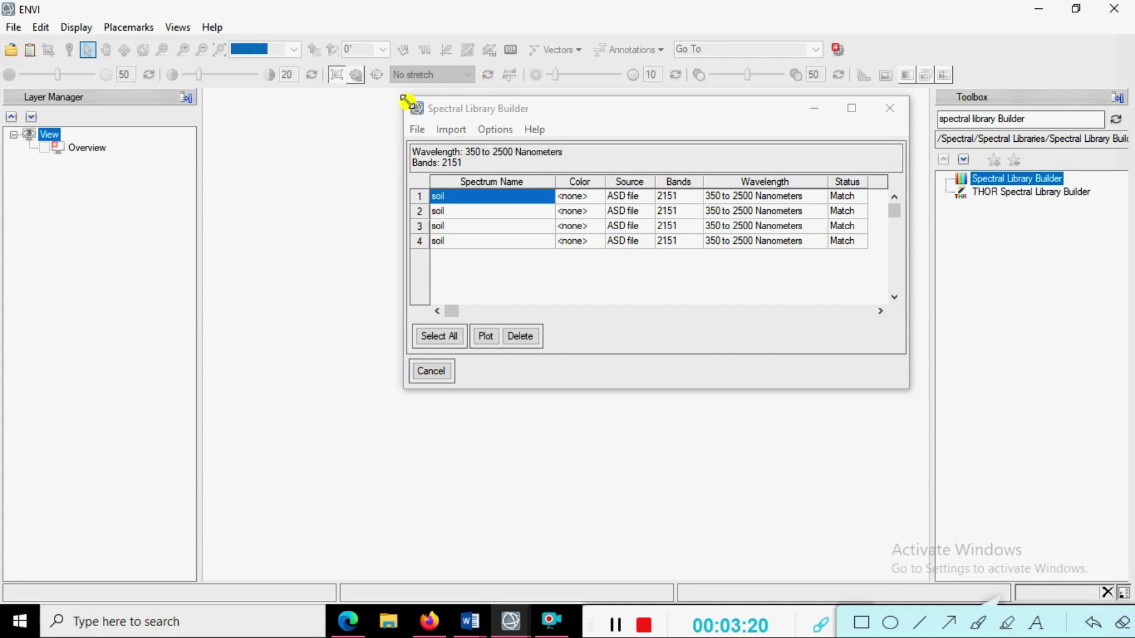
Enlarge the builder window and examine the Color, Source, Bands, Wavelength and Status columns of the imported spectra
left_click_drag(404, 97, 192, 71)
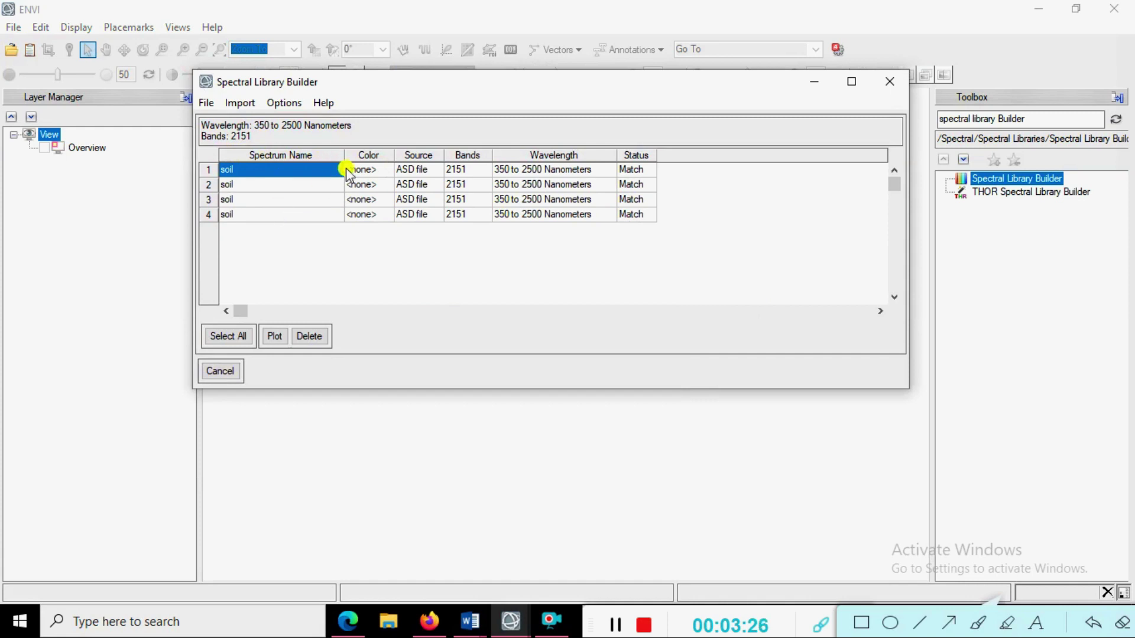
left_click(368, 156)
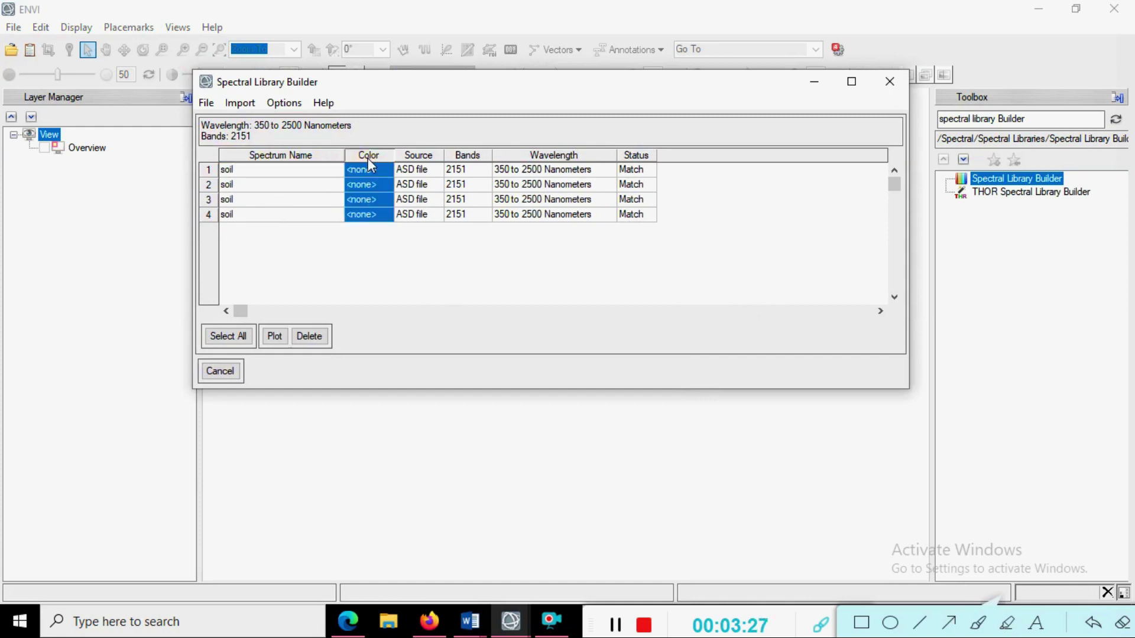
left_click(410, 156)
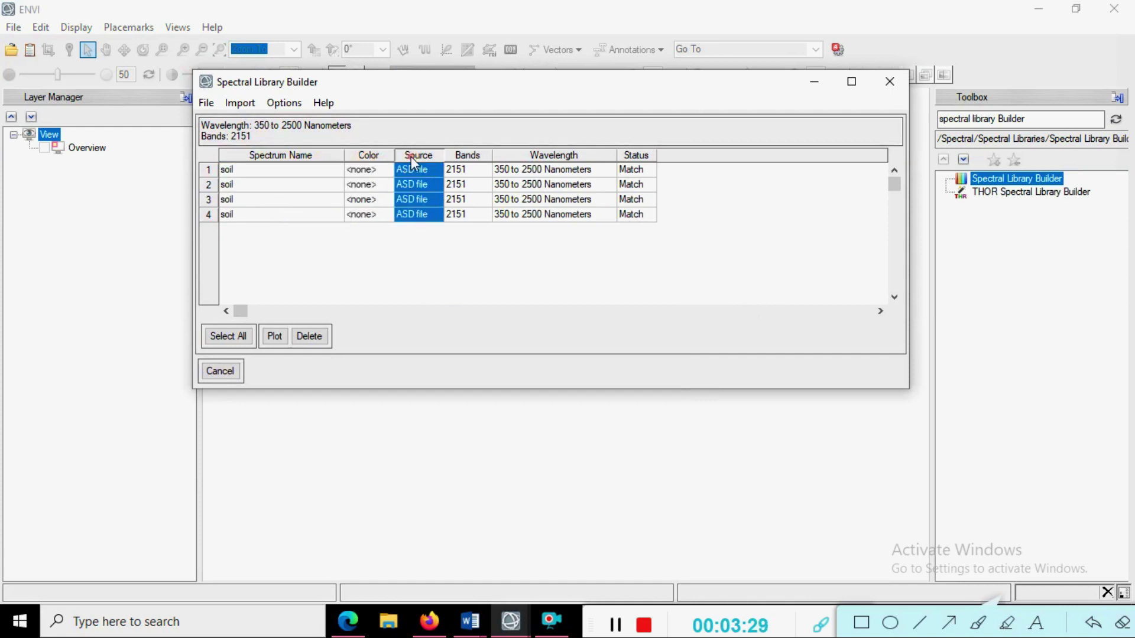
left_click(465, 155)
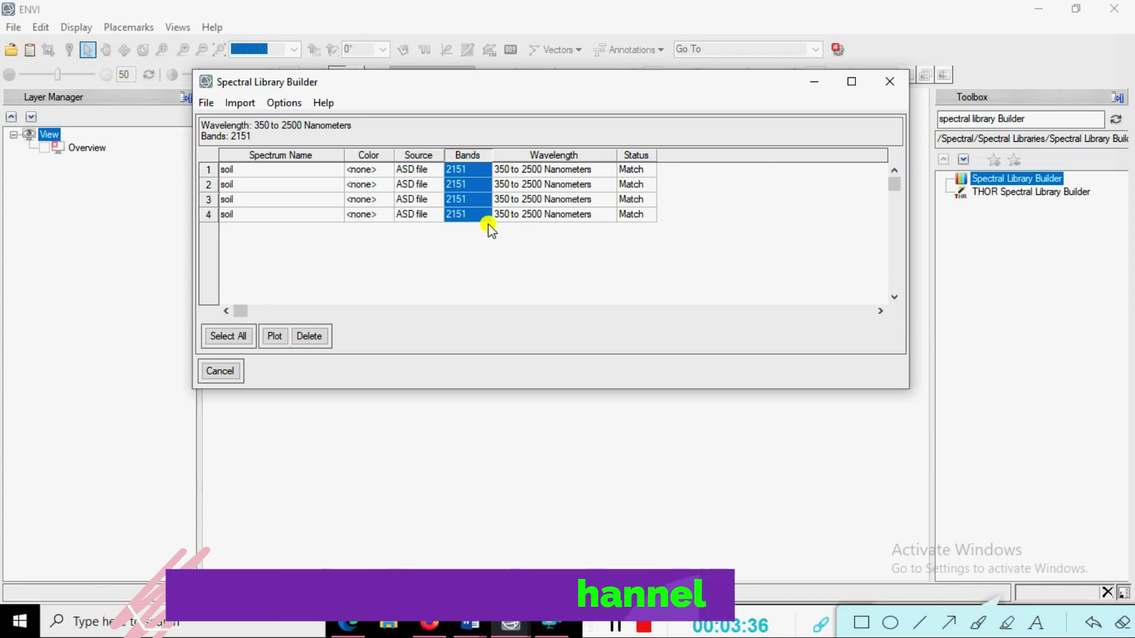
left_click(534, 156)
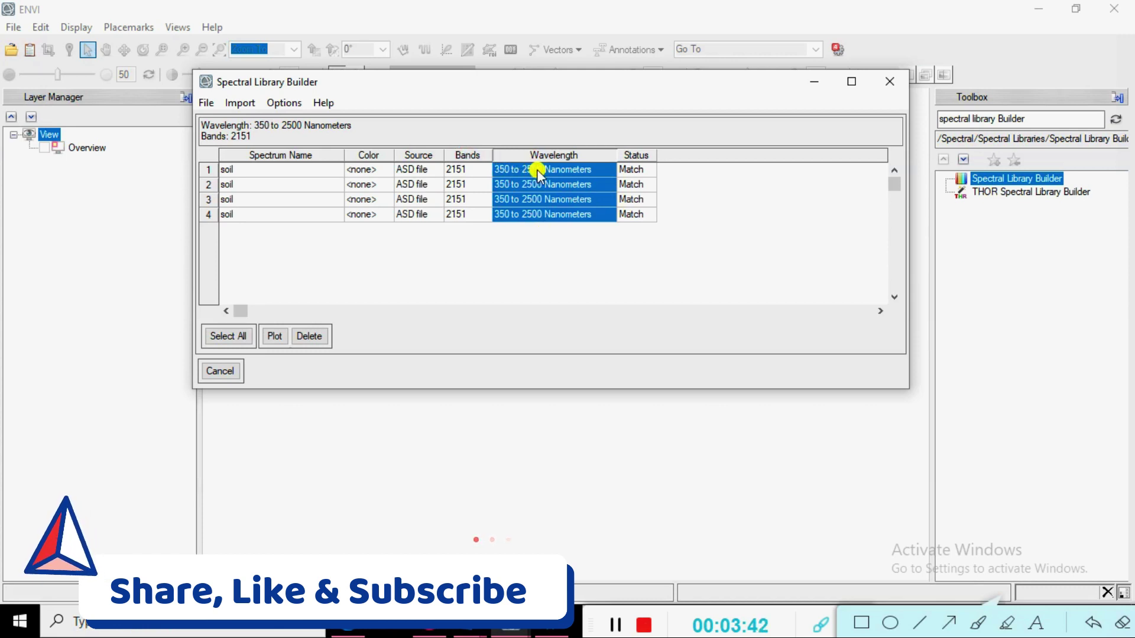
left_click(639, 157)
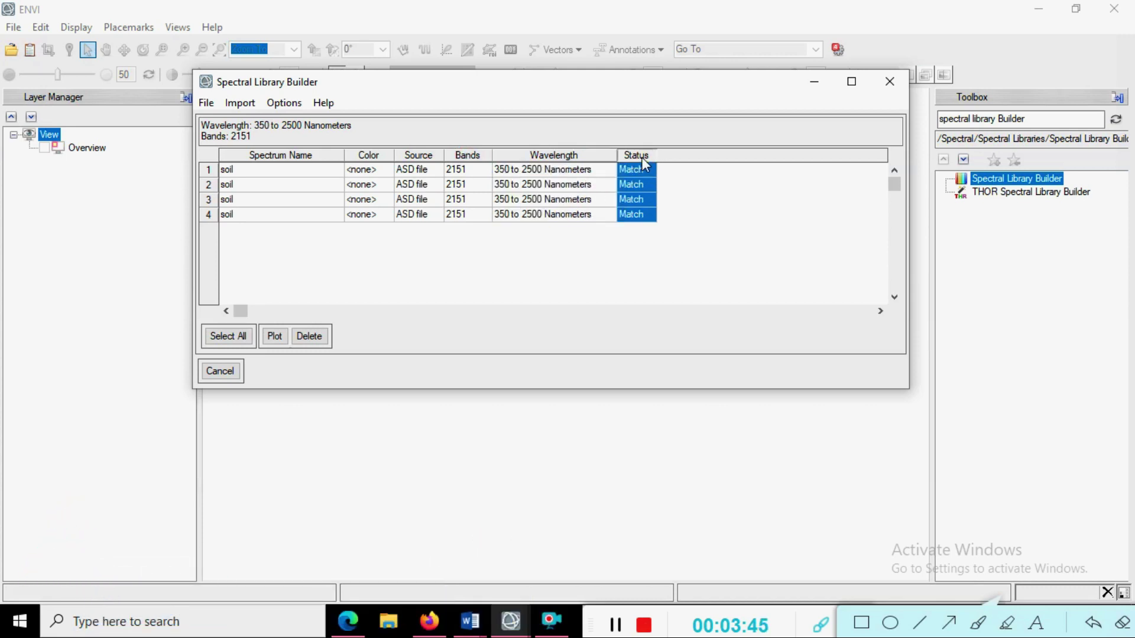
left_click(314, 274)
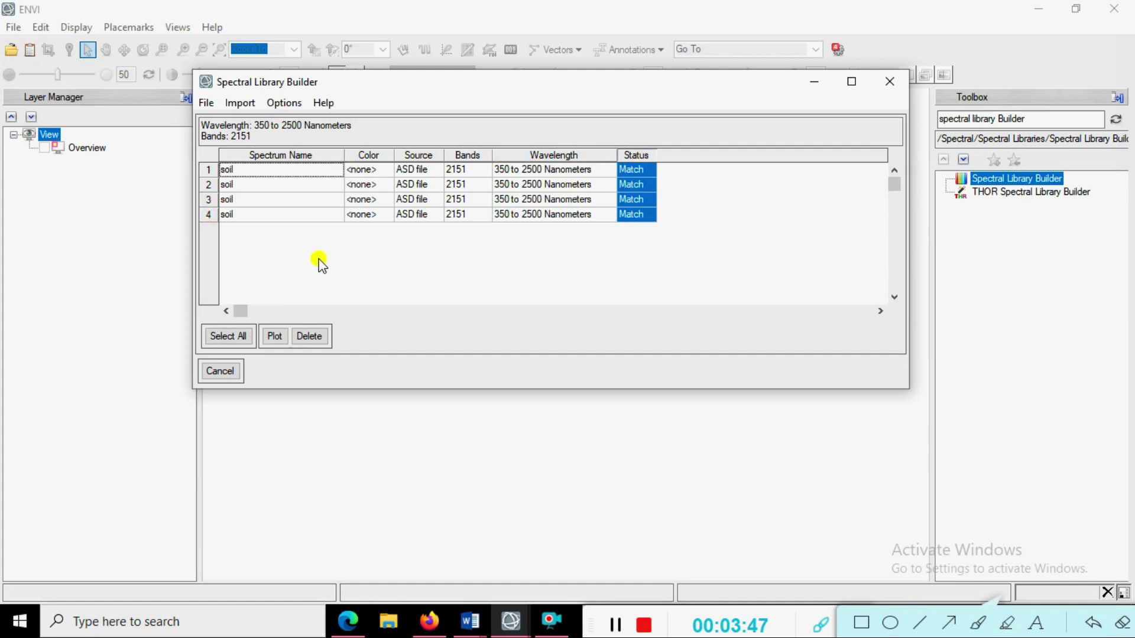
Select all imported soil spectra, plot them together, and reposition the resulting plot window
left_click(262, 337)
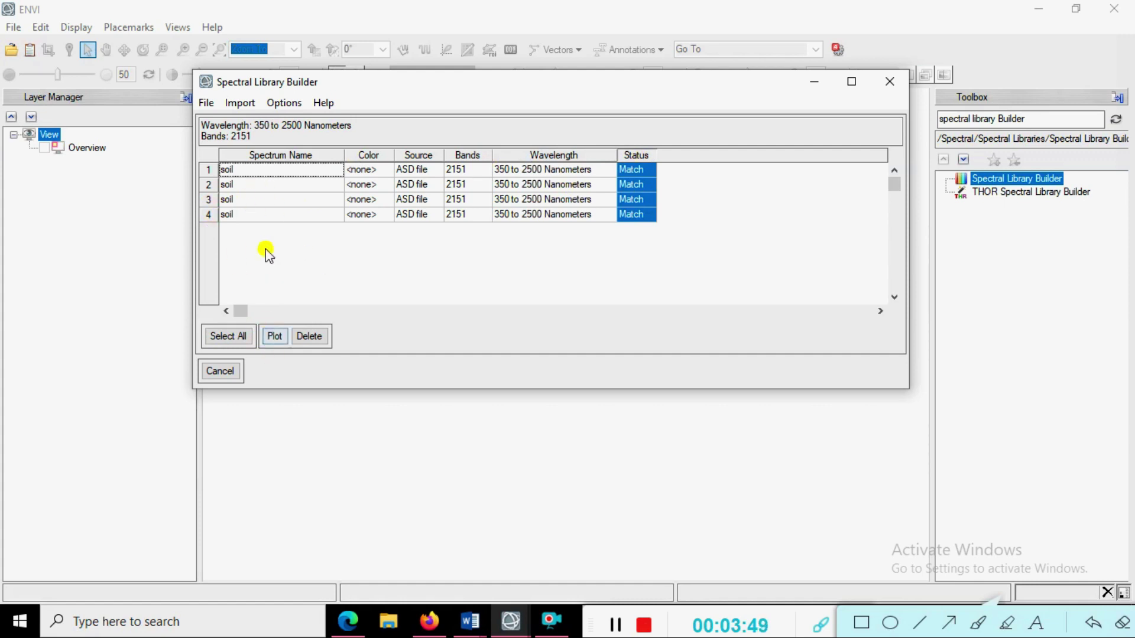
left_click(208, 170)
left_click(212, 201, "shift")
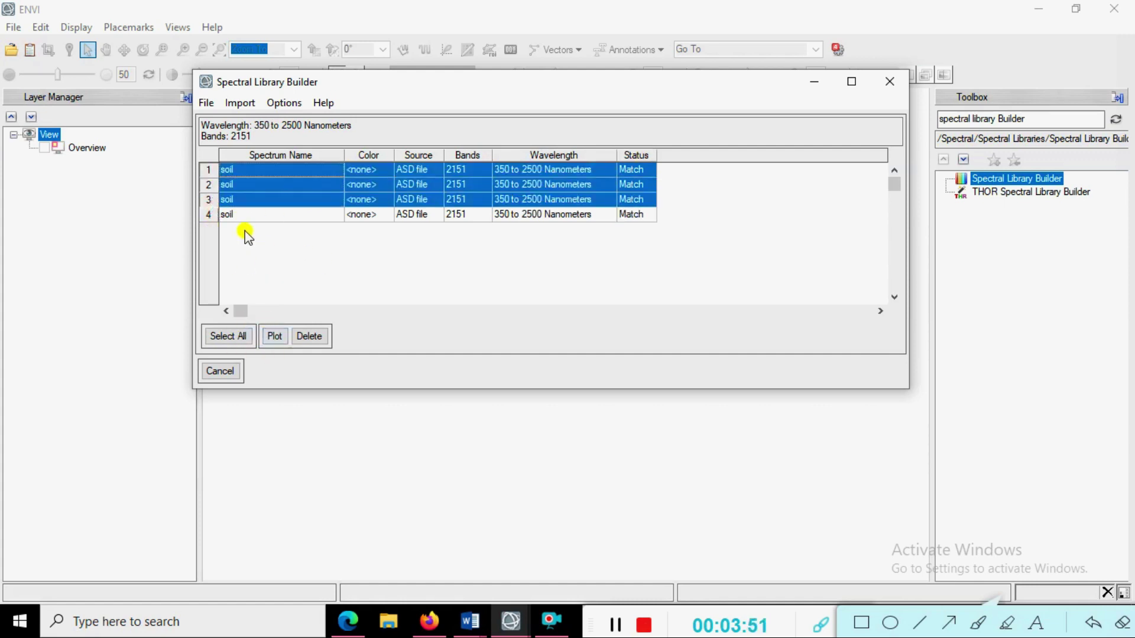
left_click(229, 336)
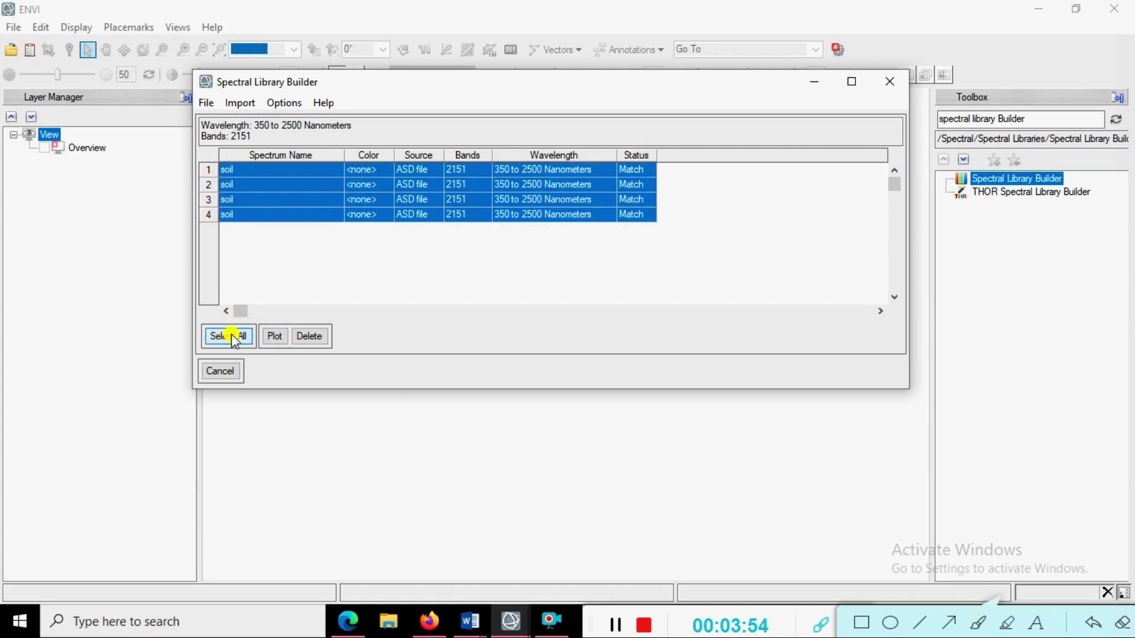
left_click(274, 337)
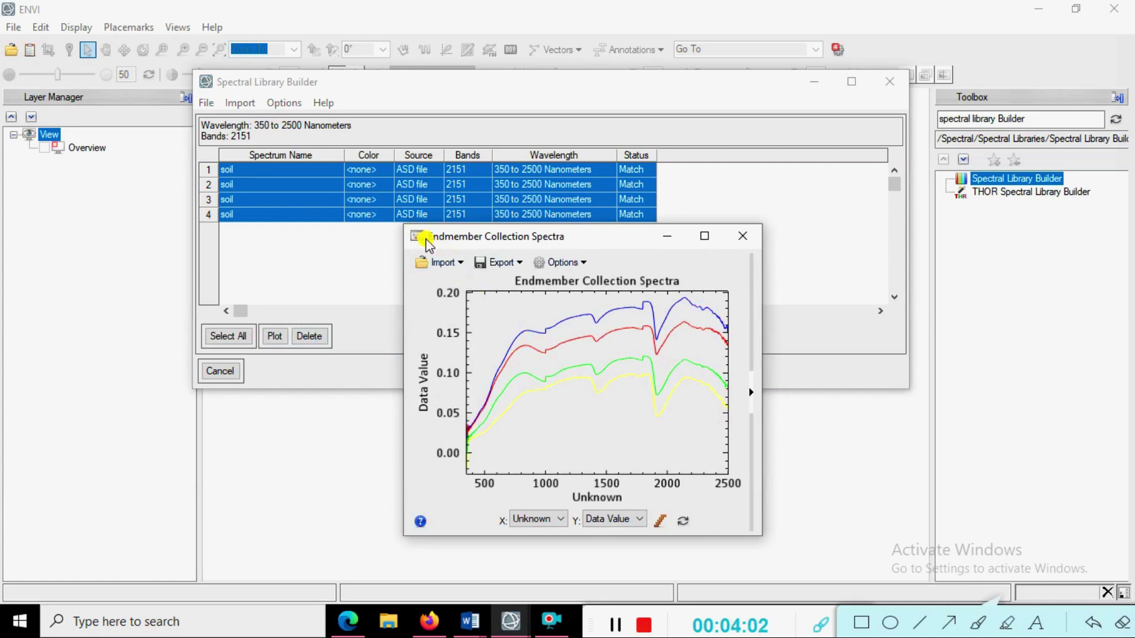
left_click_drag(404, 226, 116, 159)
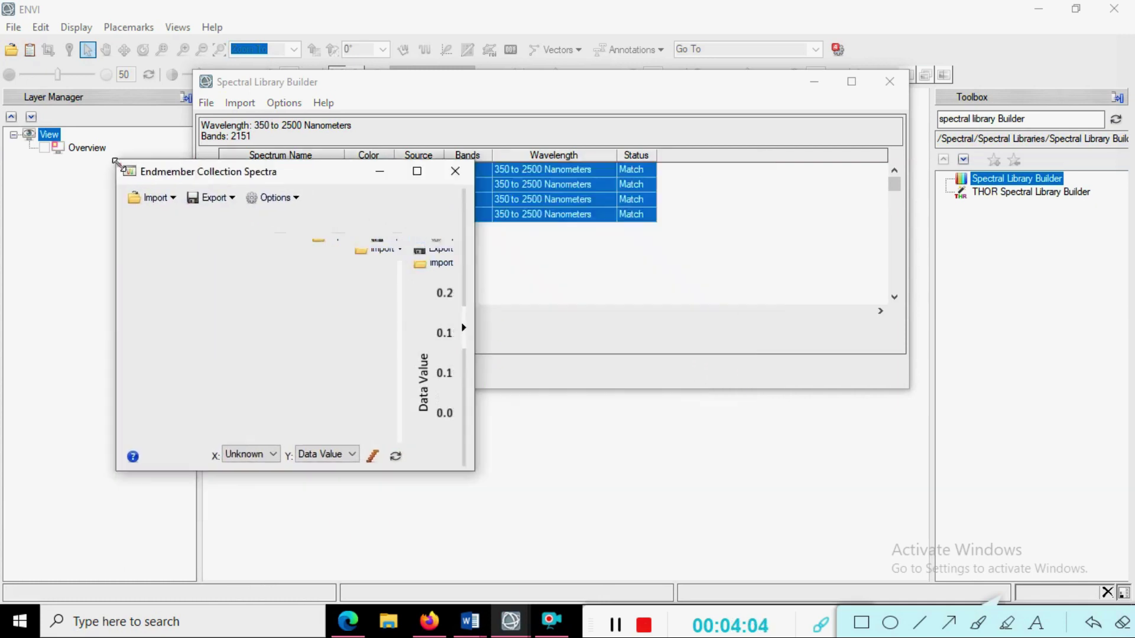
Arrange the Spectral Library Builder and Endmember Collection Spectra windows so both are accessible, and make the plot window taller
left_click_drag(596, 178, 741, 173)
left_click_drag(487, 90, 346, 71)
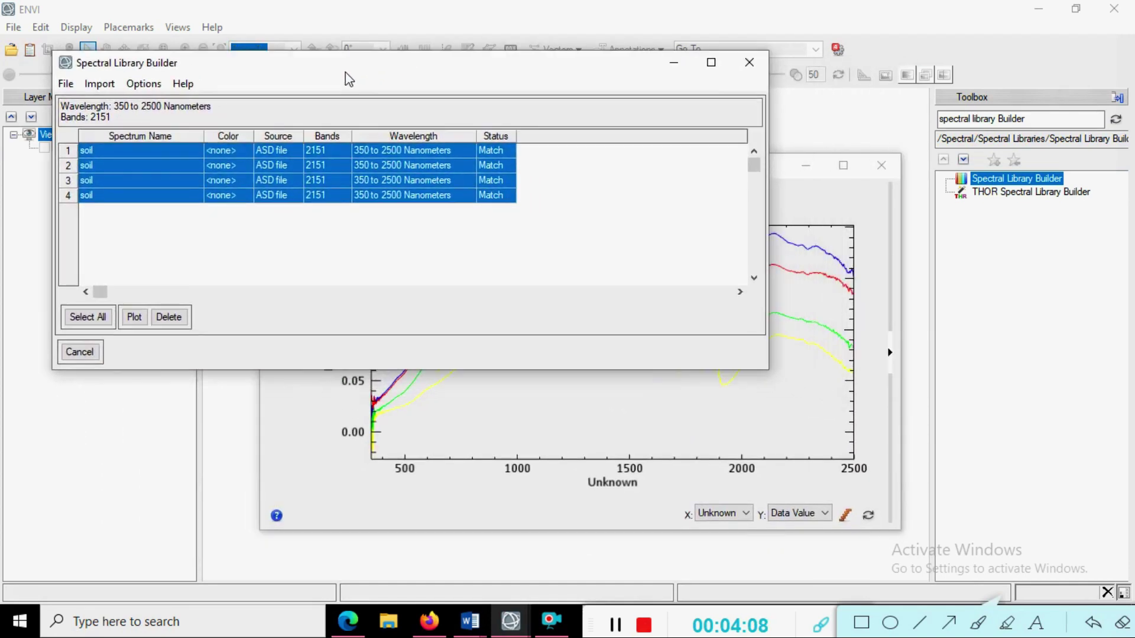
left_click_drag(715, 174, 717, 99)
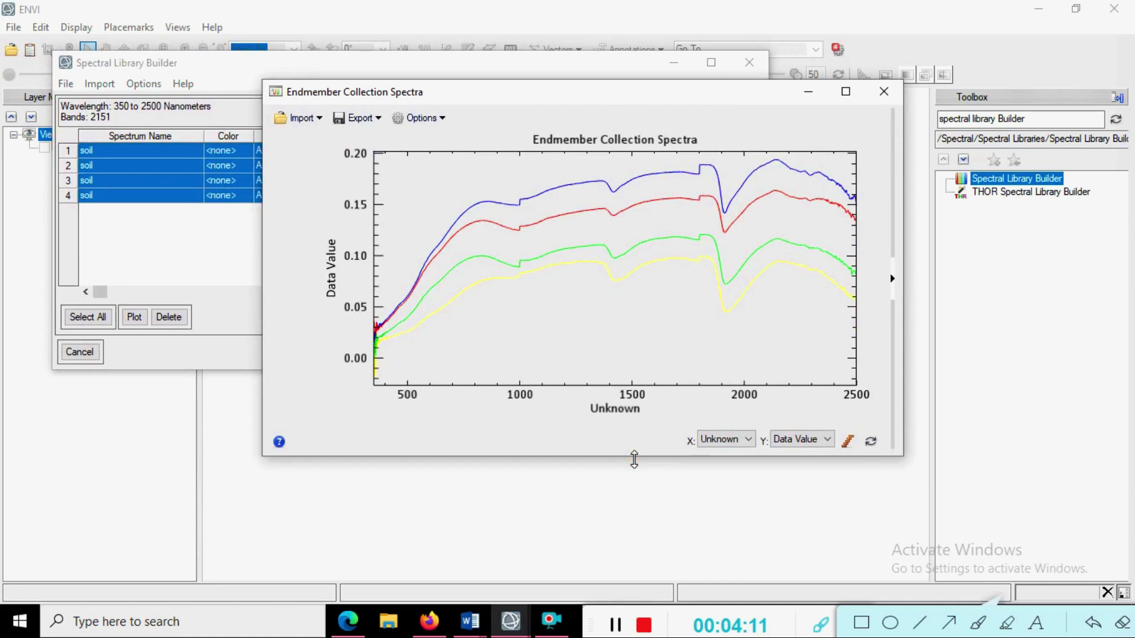
left_click_drag(635, 460, 655, 506)
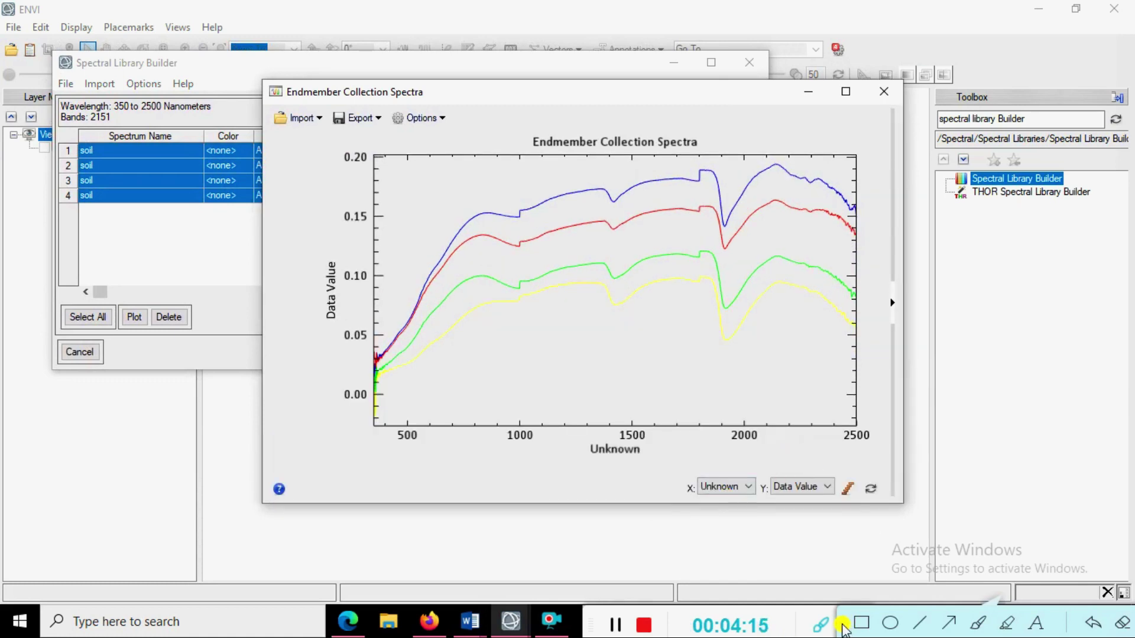
left_click(862, 624)
mouse_move(307, 244)
left_mouse_down()
mouse_move(350, 358)
mouse_move(339, 355)
left_mouse_up()
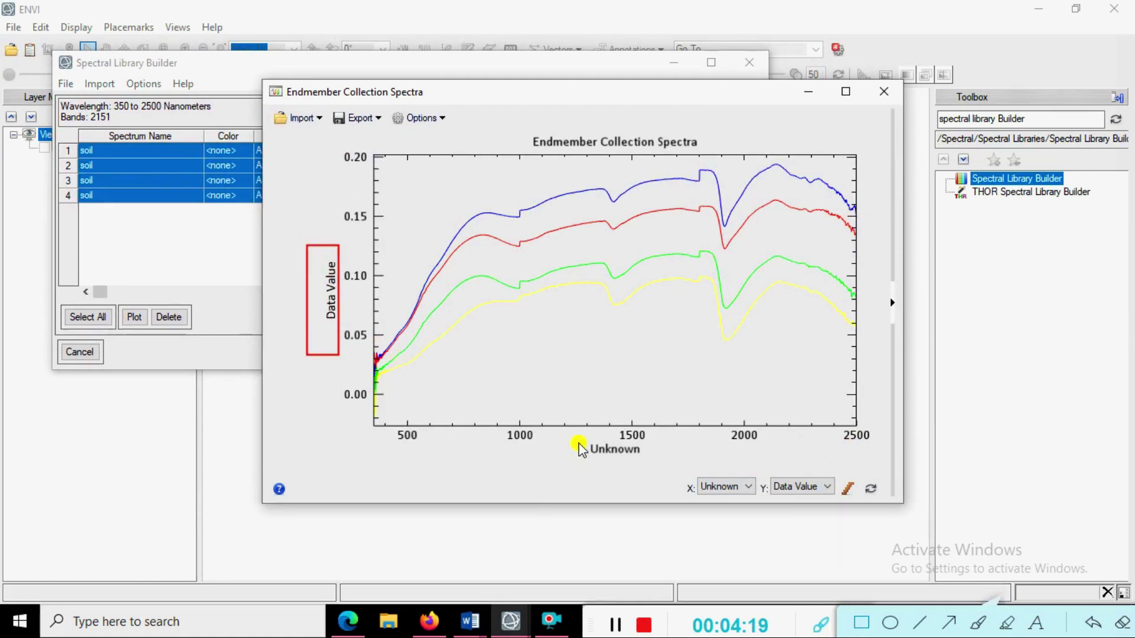
left_click_drag(589, 454, 682, 477)
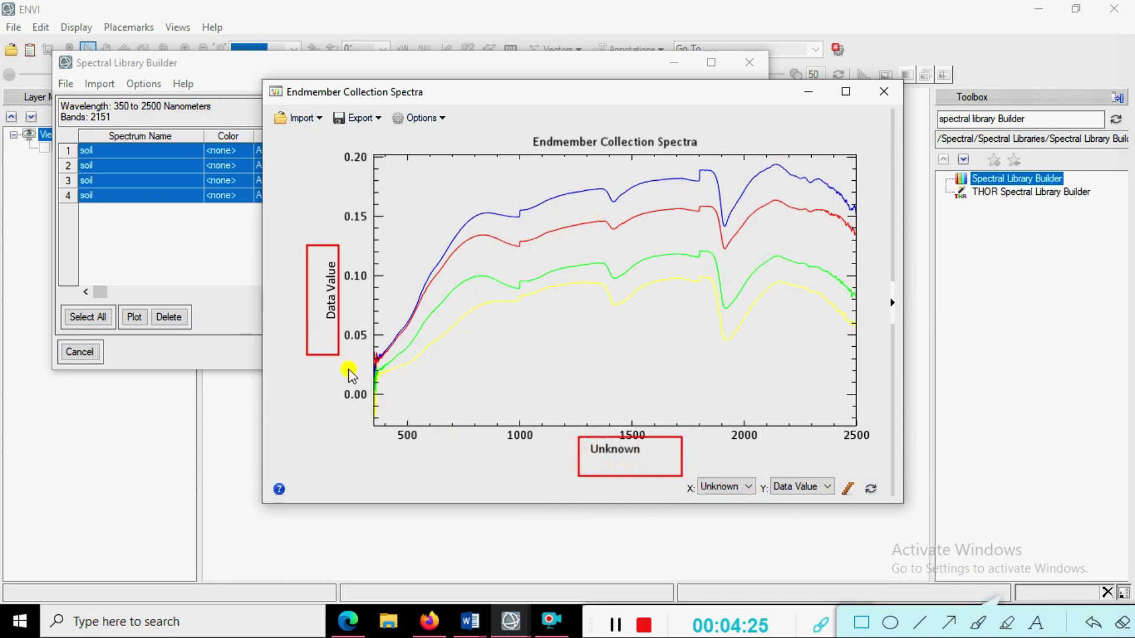
mouse_move(511, 324)
left_mouse_down()
mouse_move(600, 413)
mouse_move(617, 410)
left_mouse_up()
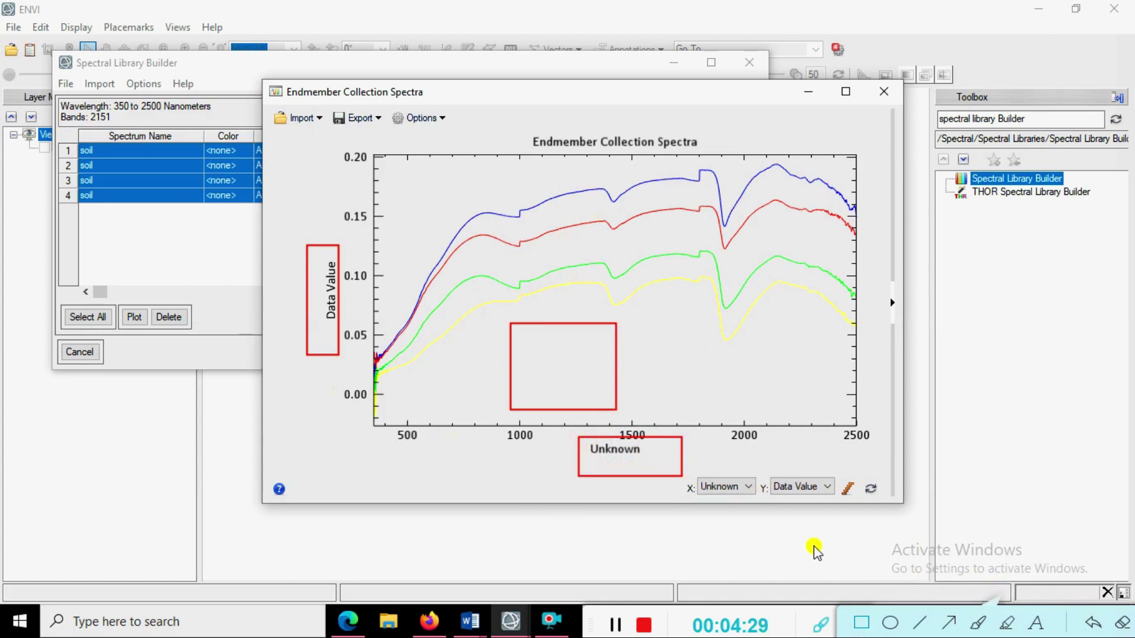
left_click(1122, 622)
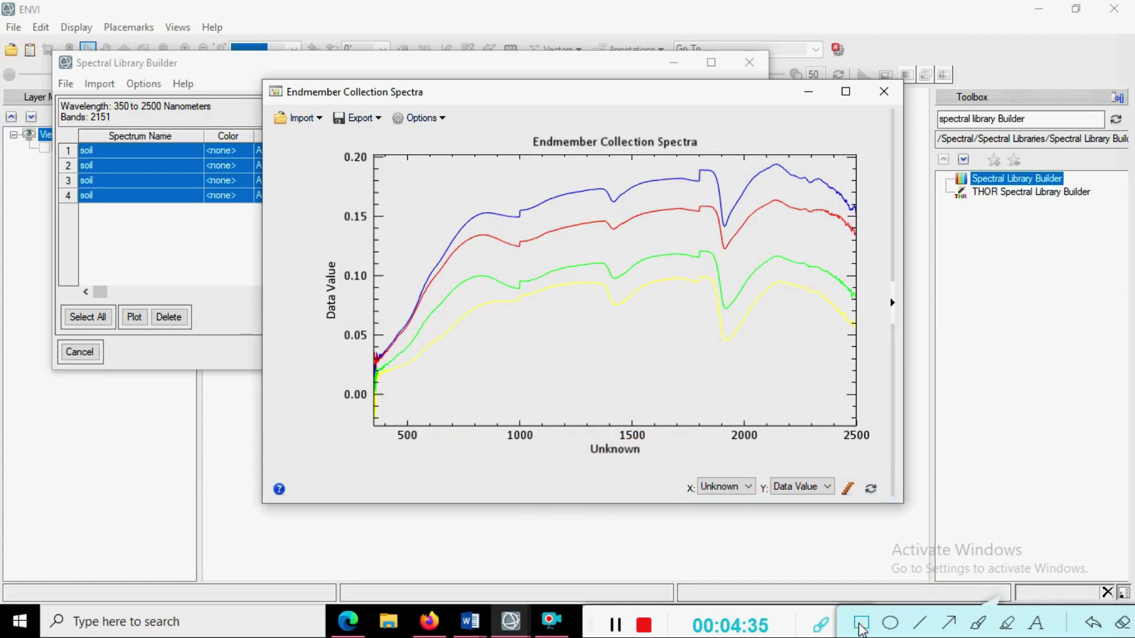
left_click_drag(871, 265, 909, 367)
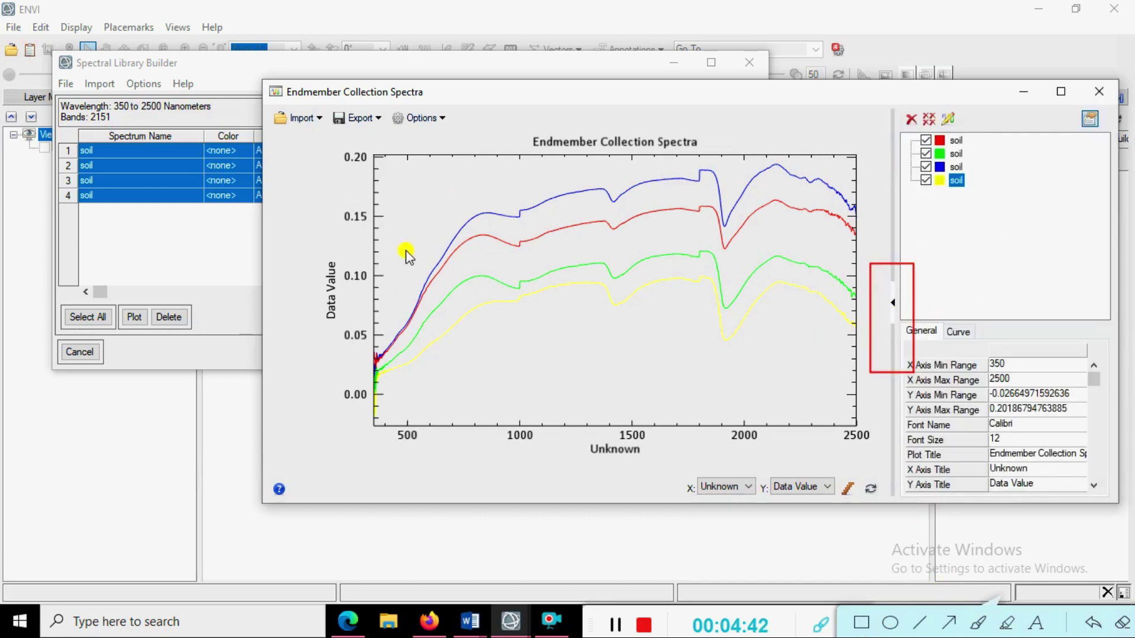
left_click(1124, 624)
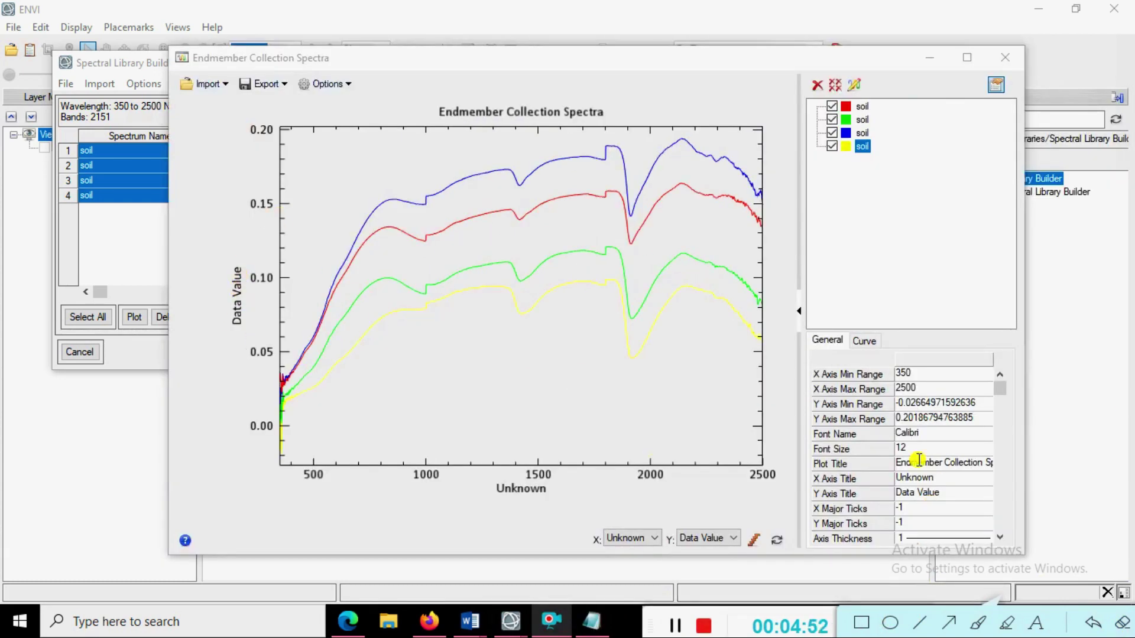
Set the plot's Y axis title to Reflectance and its X axis title to Wavelength
left_click(919, 478)
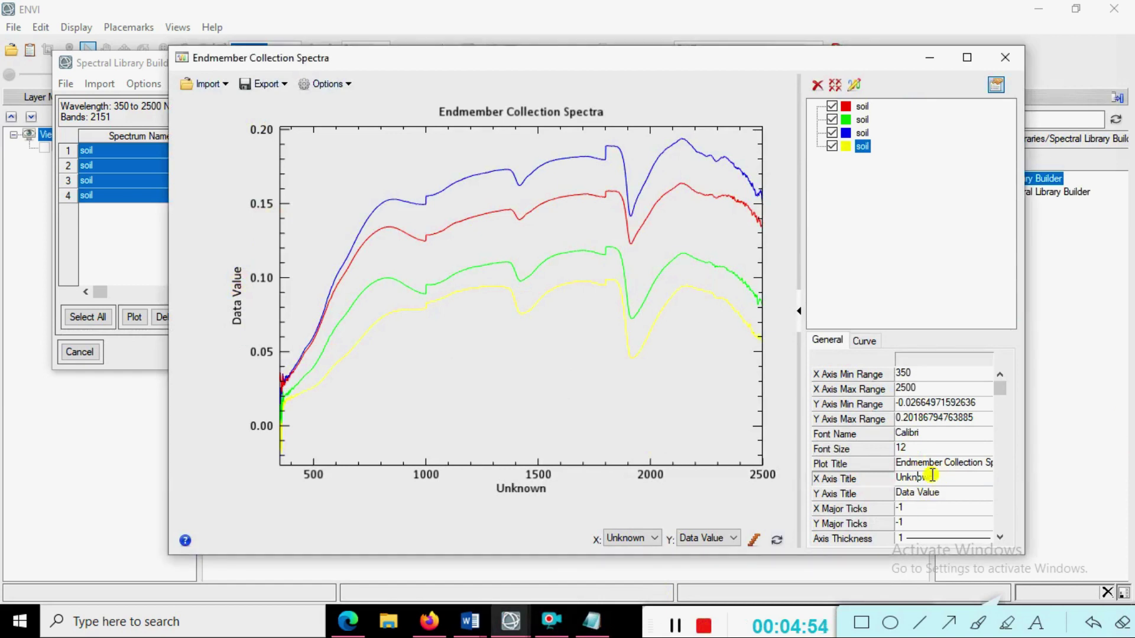
left_click(927, 492)
type("Reflectance")
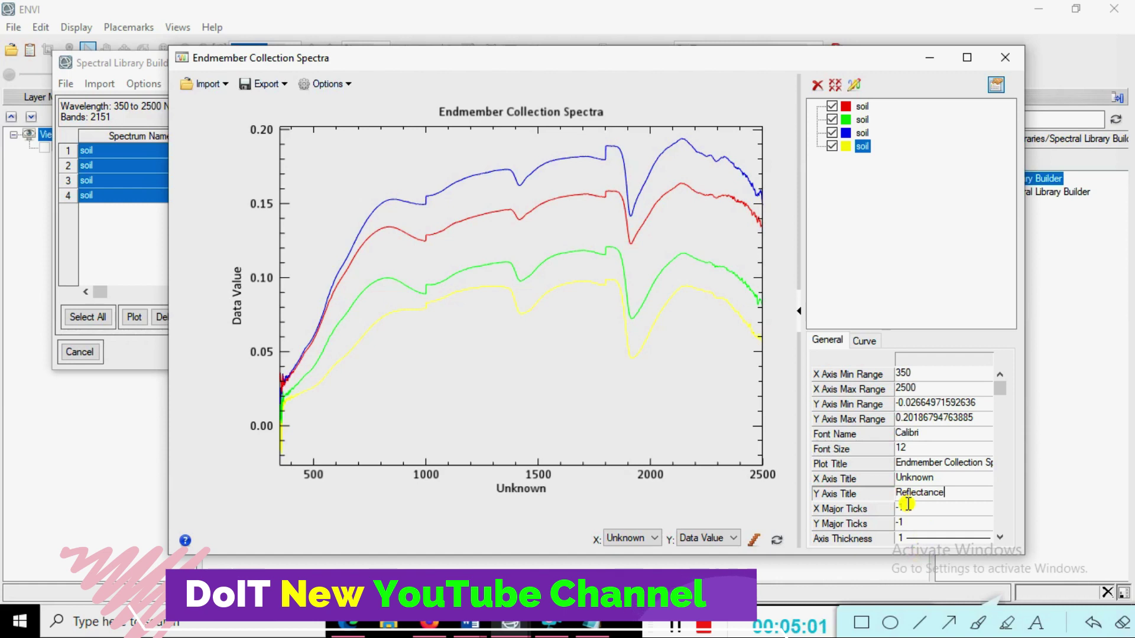
left_click(908, 504)
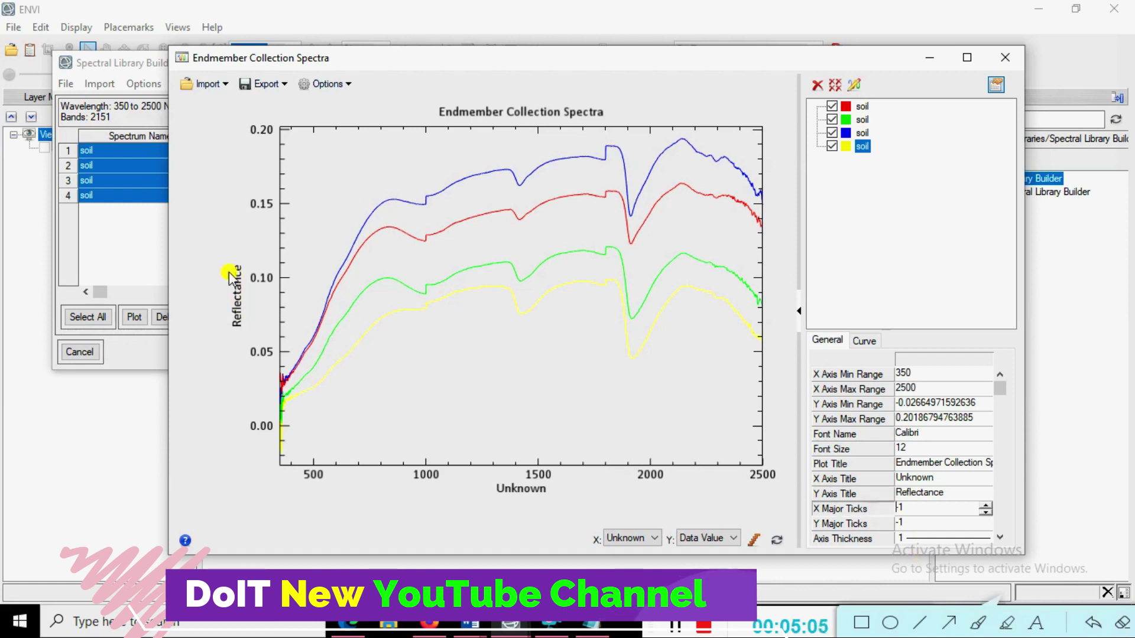
left_click(927, 476)
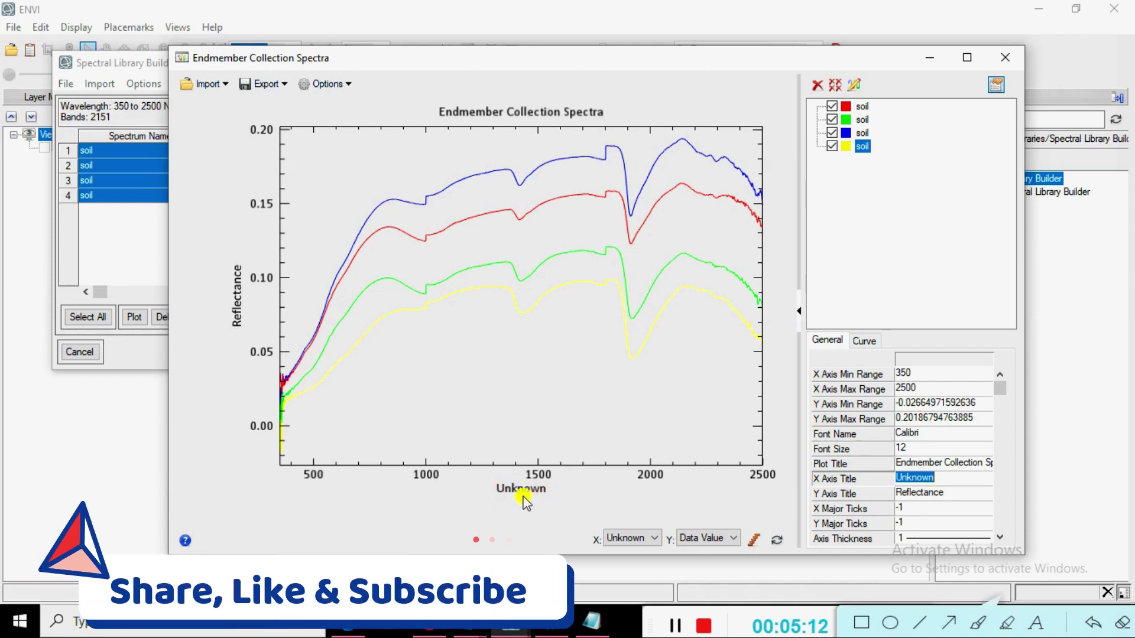
type("Wavelength")
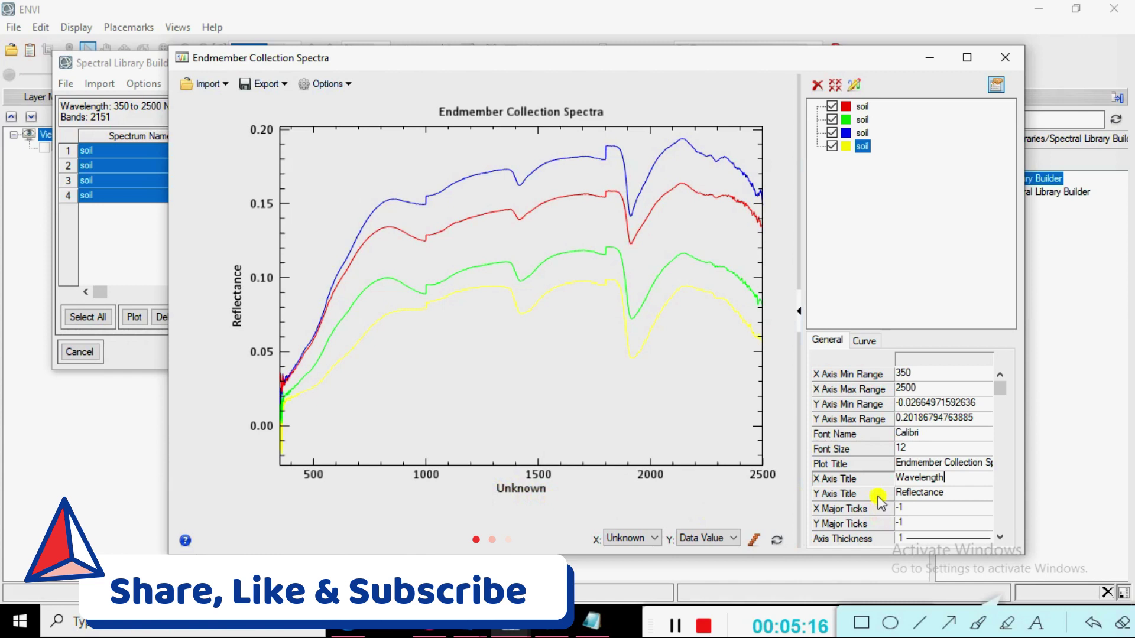
left_click(863, 495)
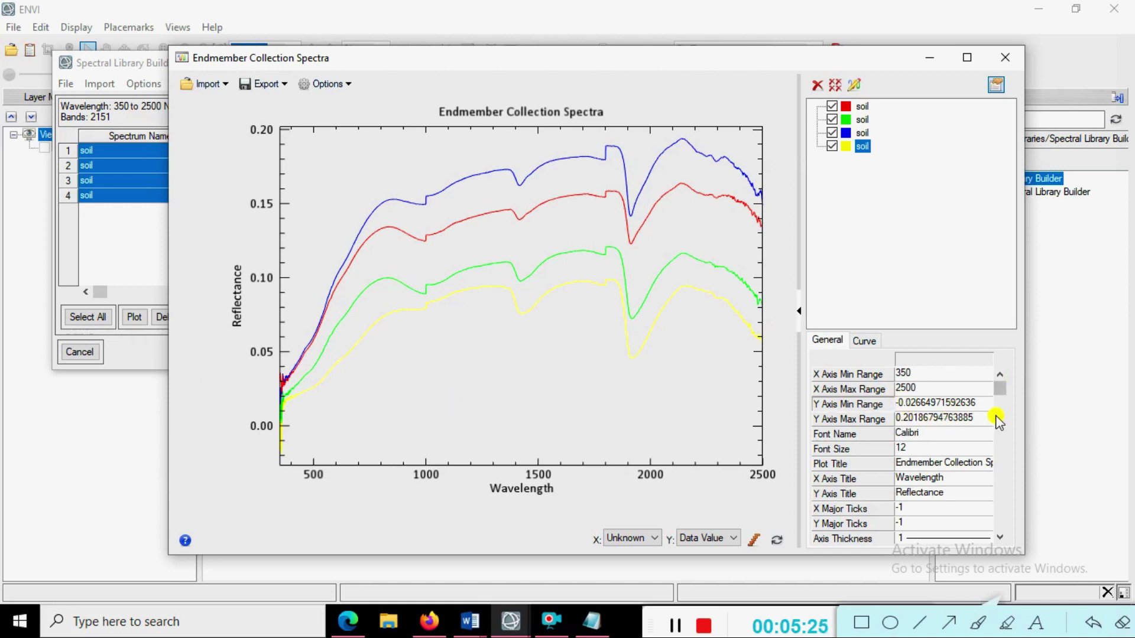
Set the plot's Y axis range to a minimum of -0.1 and a maximum of 0.2
left_click_drag(981, 404, 891, 391)
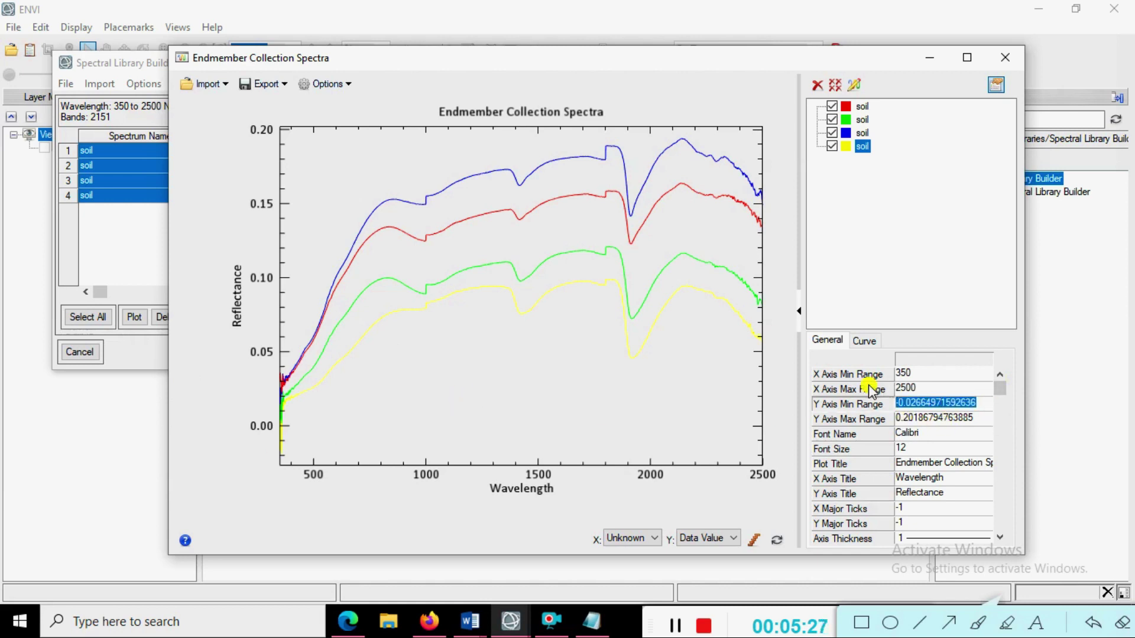
type("-0.1")
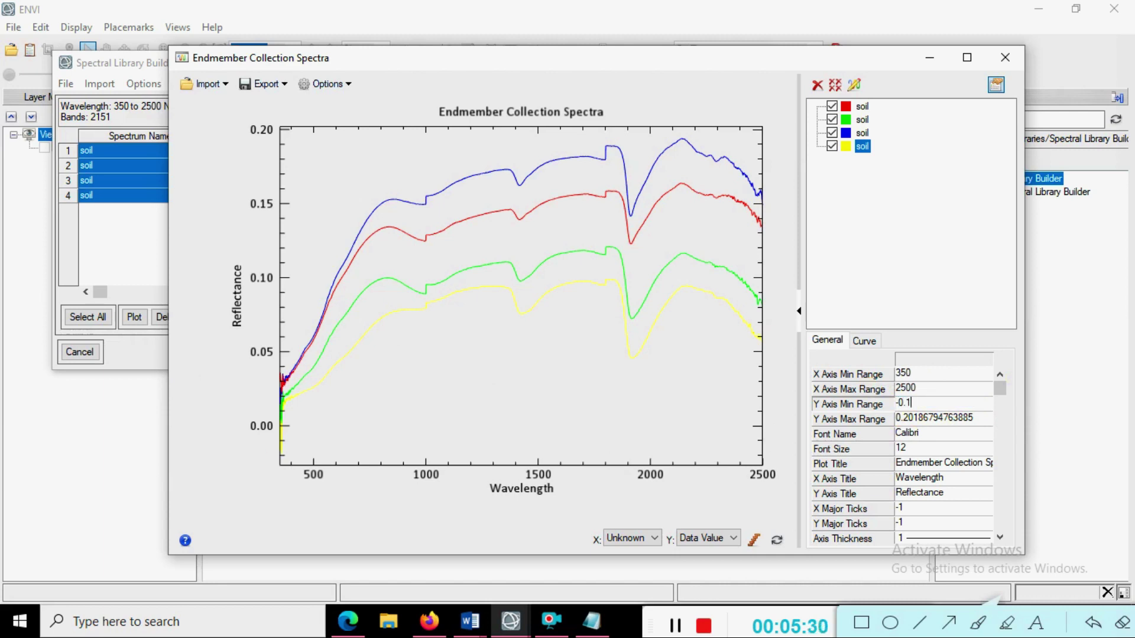
key("Return")
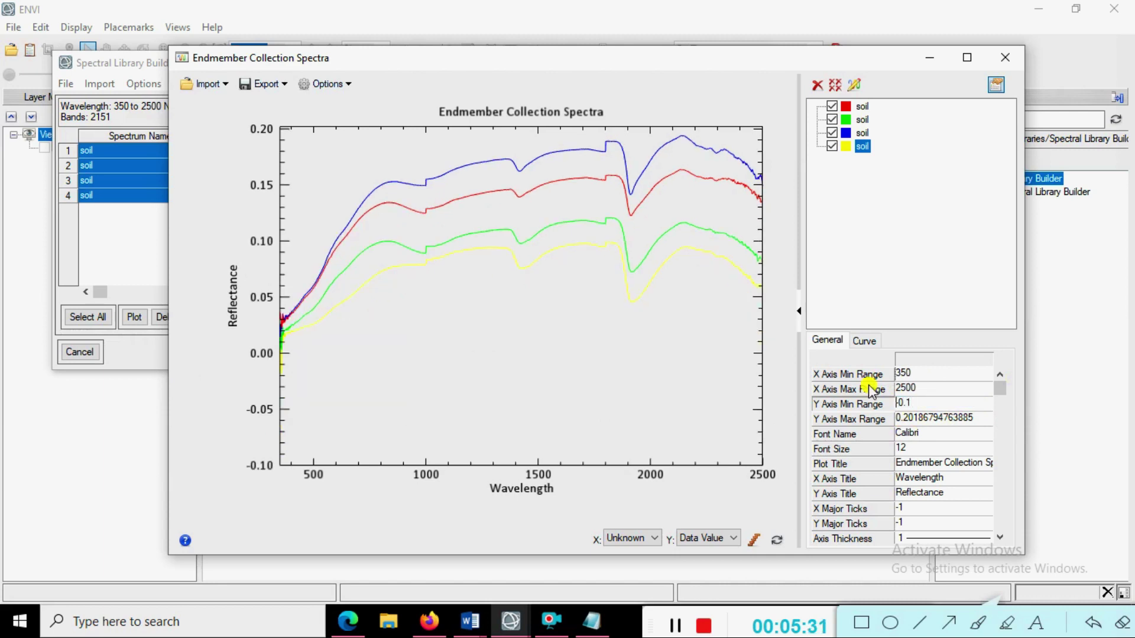
left_click(918, 416)
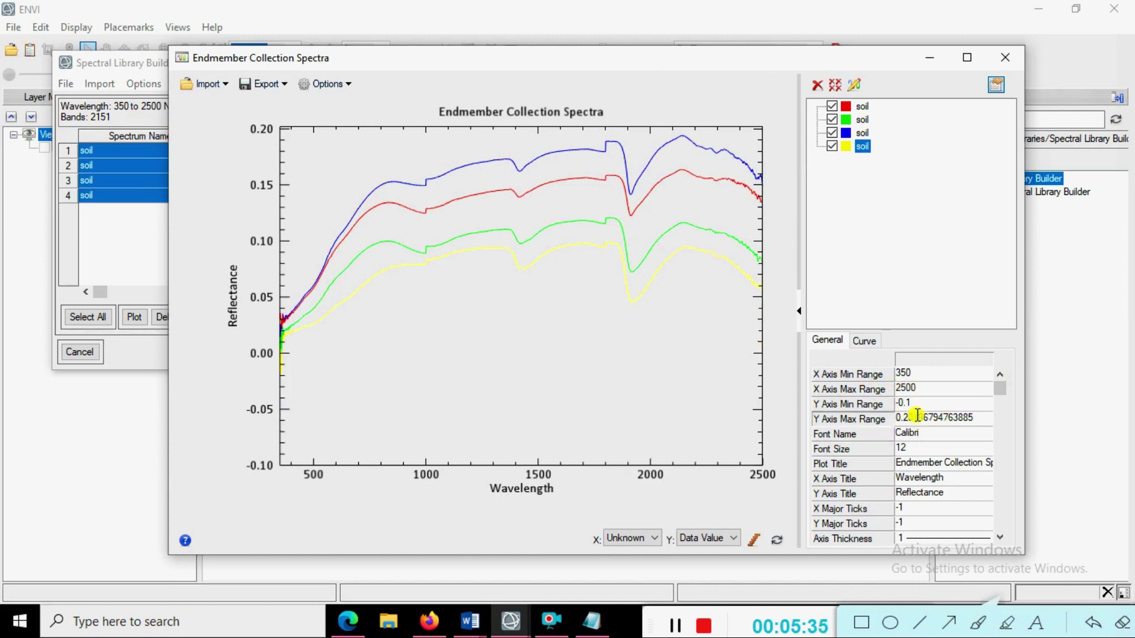
left_click_drag(976, 417, 868, 401)
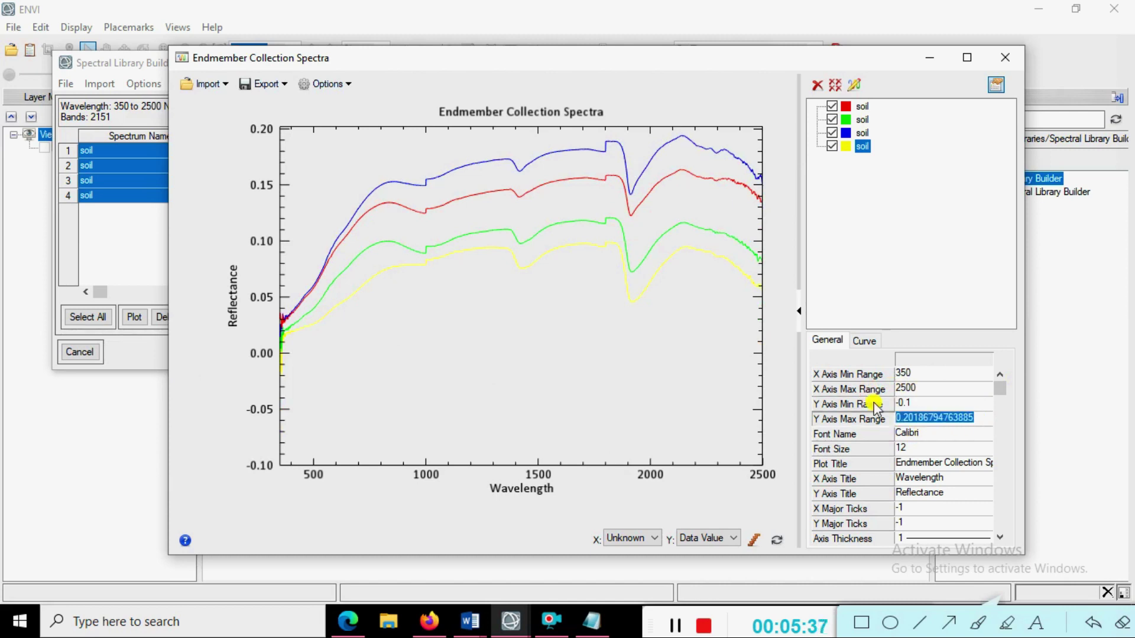
type("0.2")
key("Return")
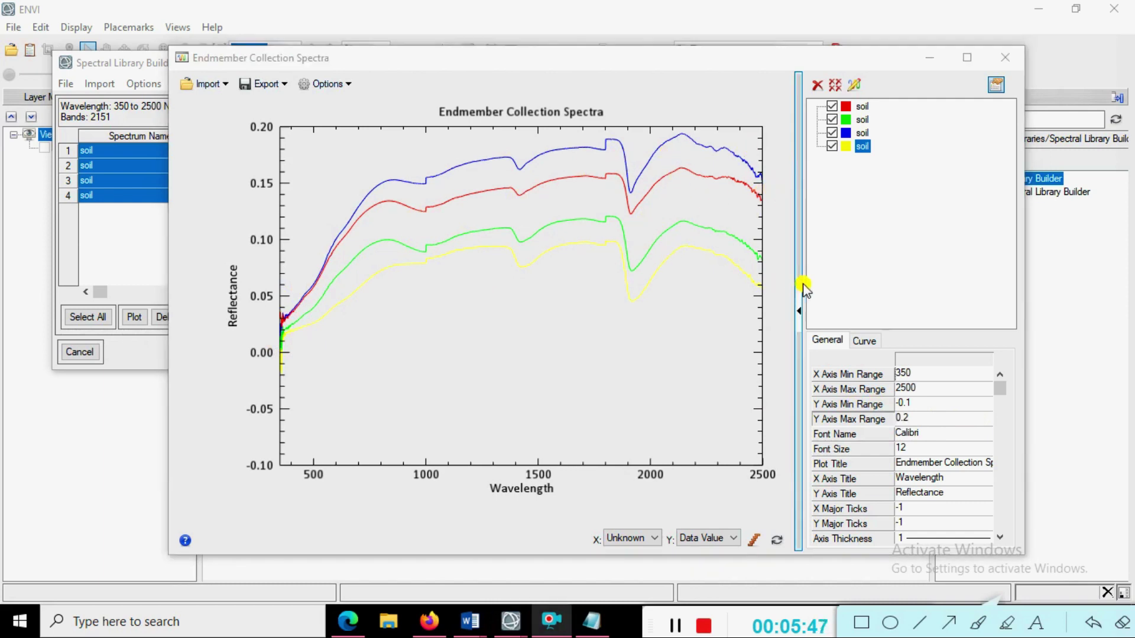
Select the red soil curve and toggle its visibility off and back on several times
left_click(863, 107)
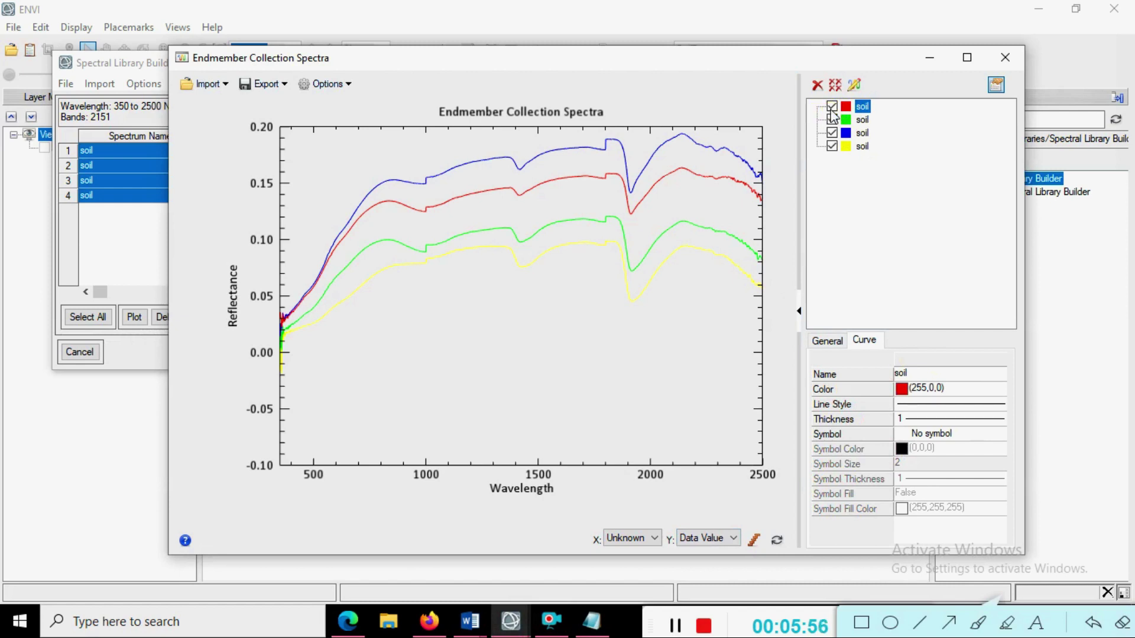
left_click(832, 108)
left_click(831, 108)
left_click(832, 107)
left_click(832, 108)
left_click(832, 108)
left_click(833, 108)
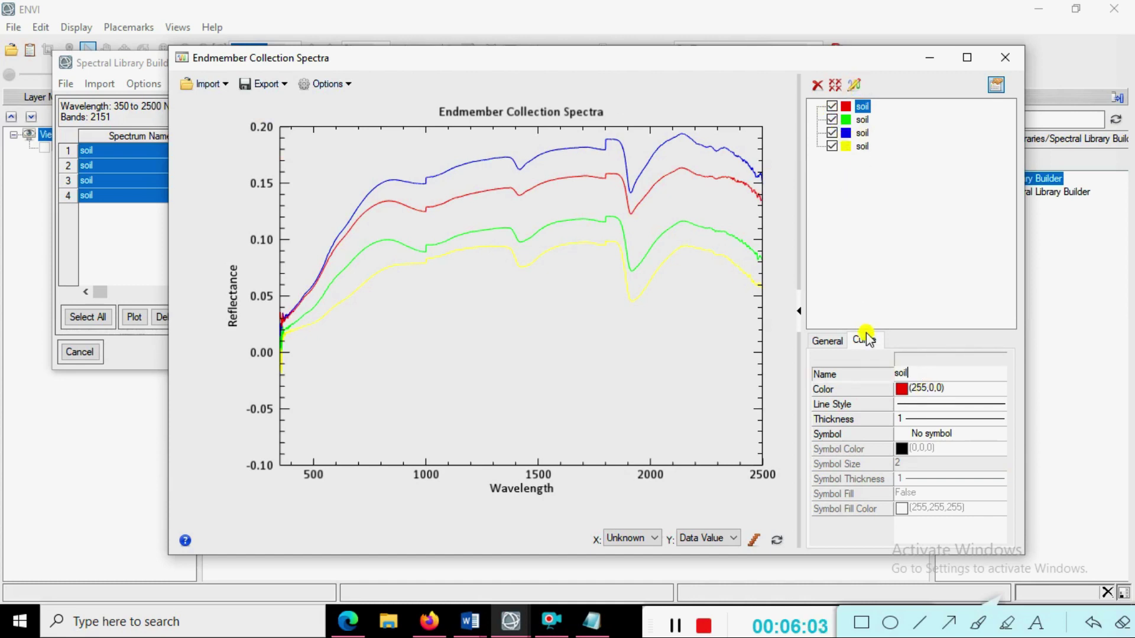
Review the general plot settings and the curve properties of each of the four soil spectra
left_click(831, 341)
left_click(864, 341)
left_click(862, 107)
left_click(863, 120)
left_click(863, 134)
left_click(863, 147)
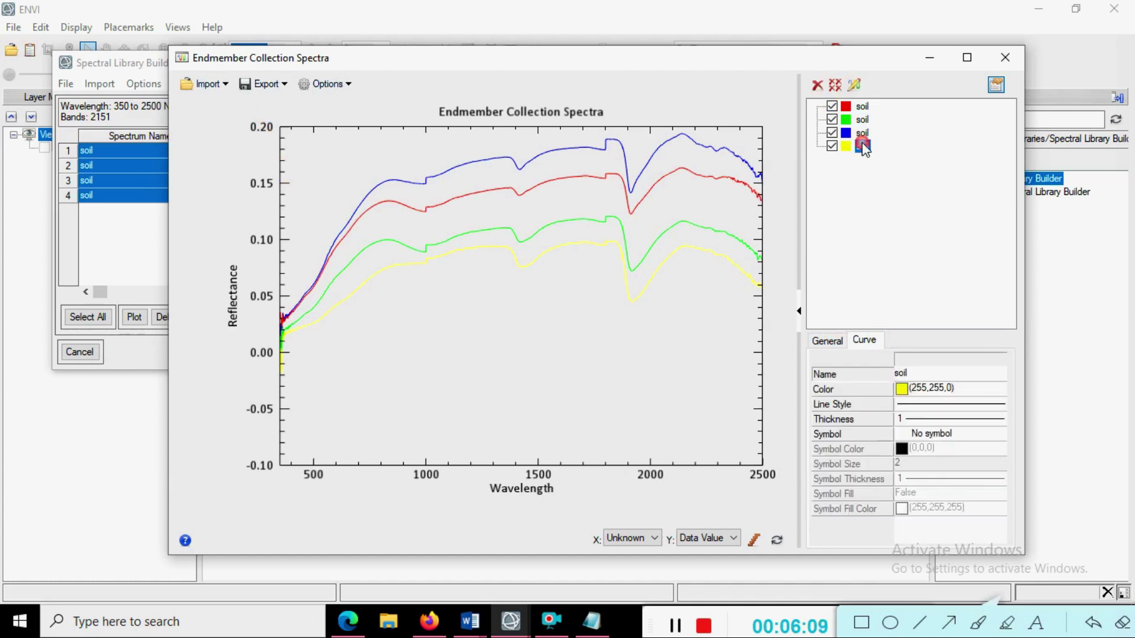
Rename the red soil curve as Soil Sample1, and try to rename the green soil curve as Soil Sample 2
left_click(862, 106)
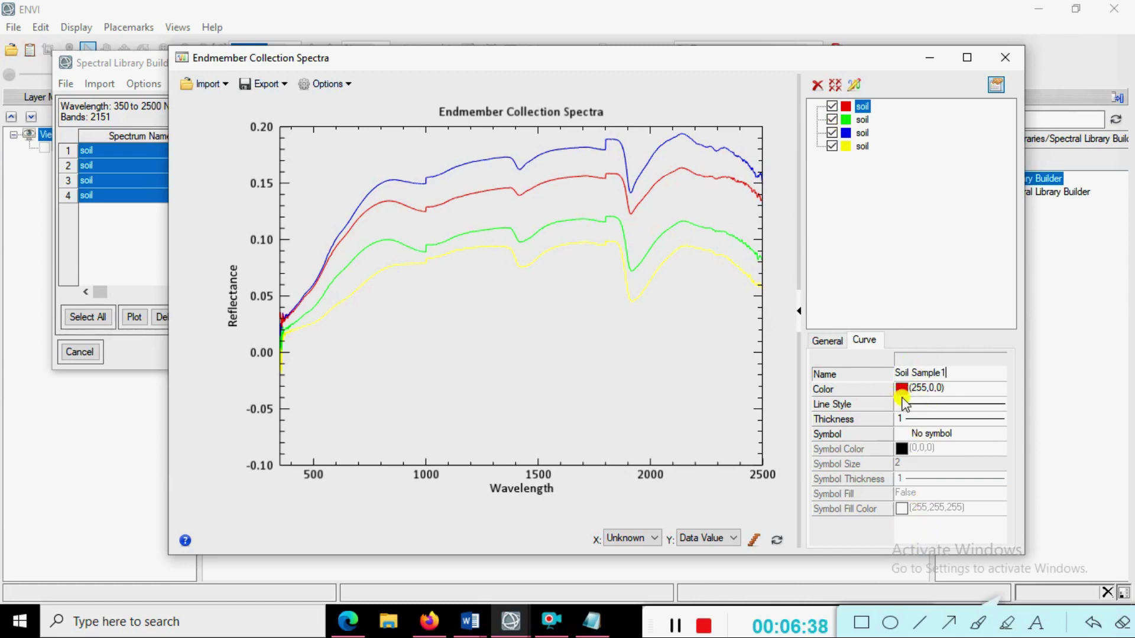
left_click(904, 403)
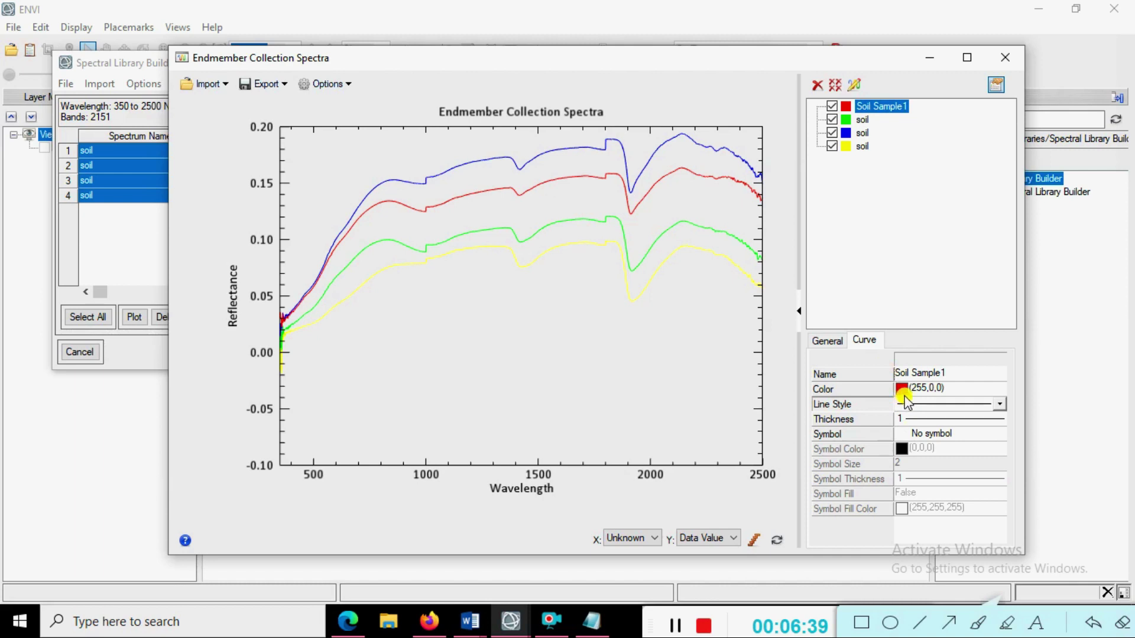
left_click(862, 121)
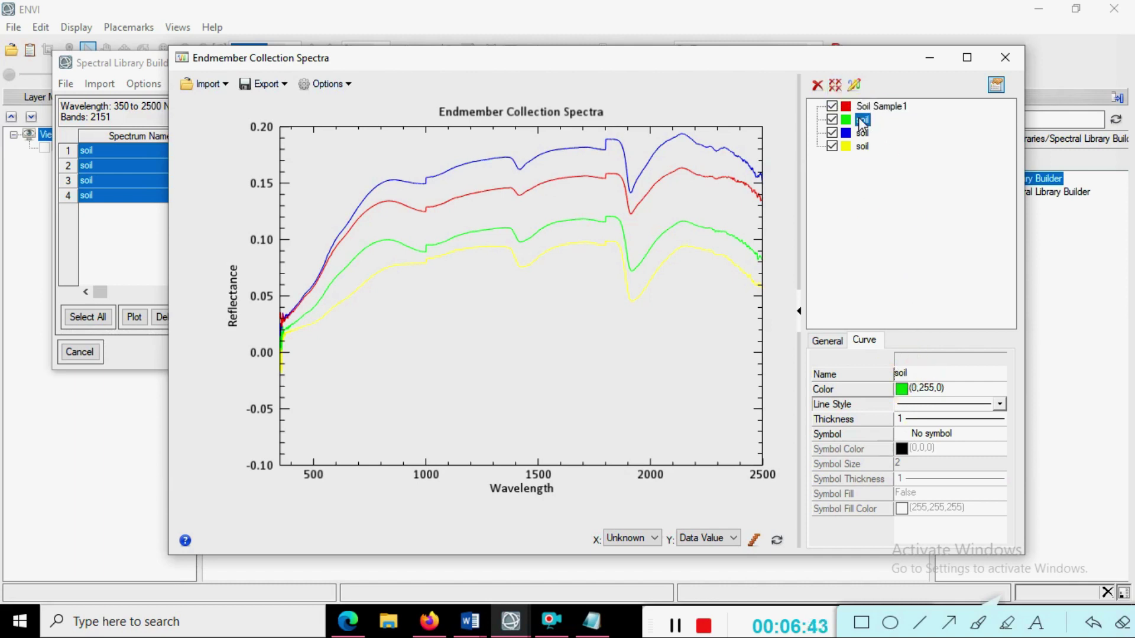
left_click(934, 371)
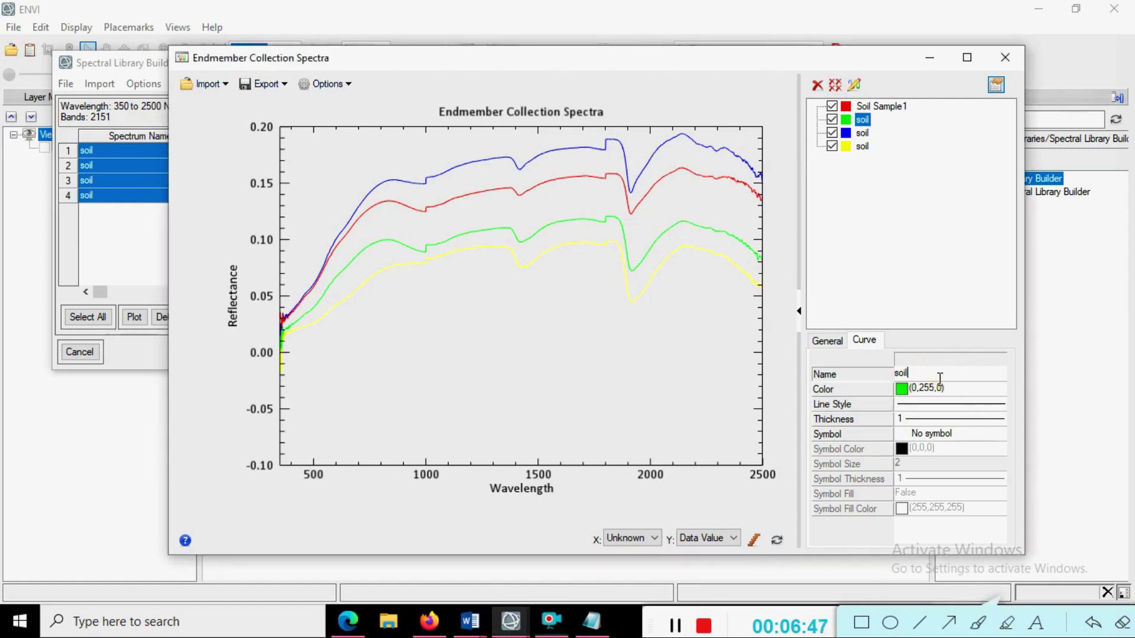
left_click_drag(939, 379, 846, 378)
type("S")
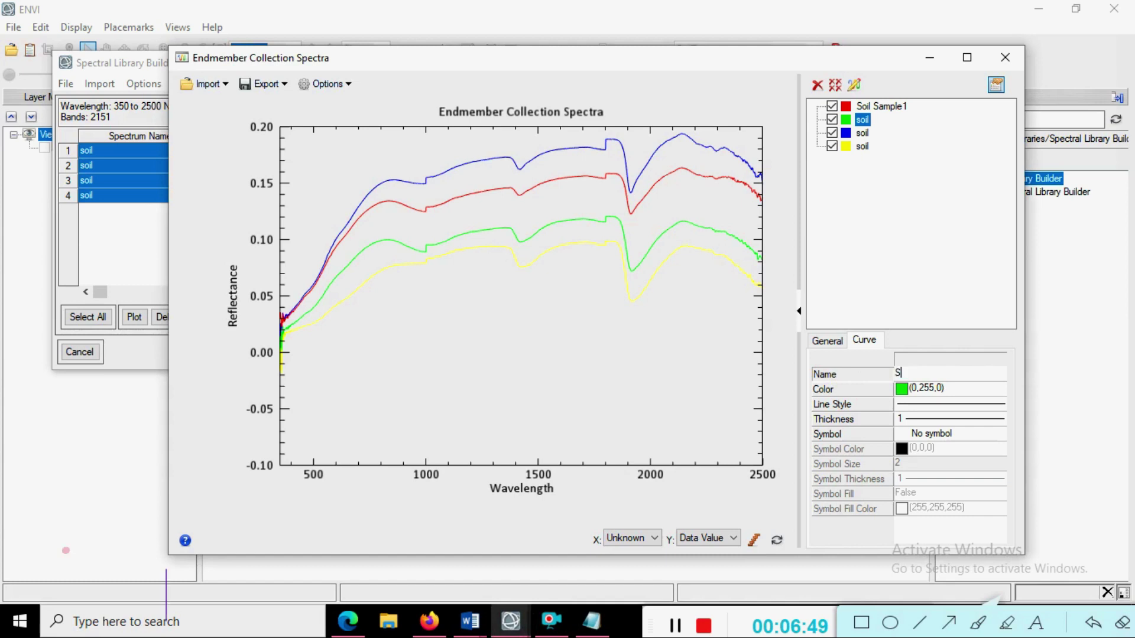
type("oil Sample")
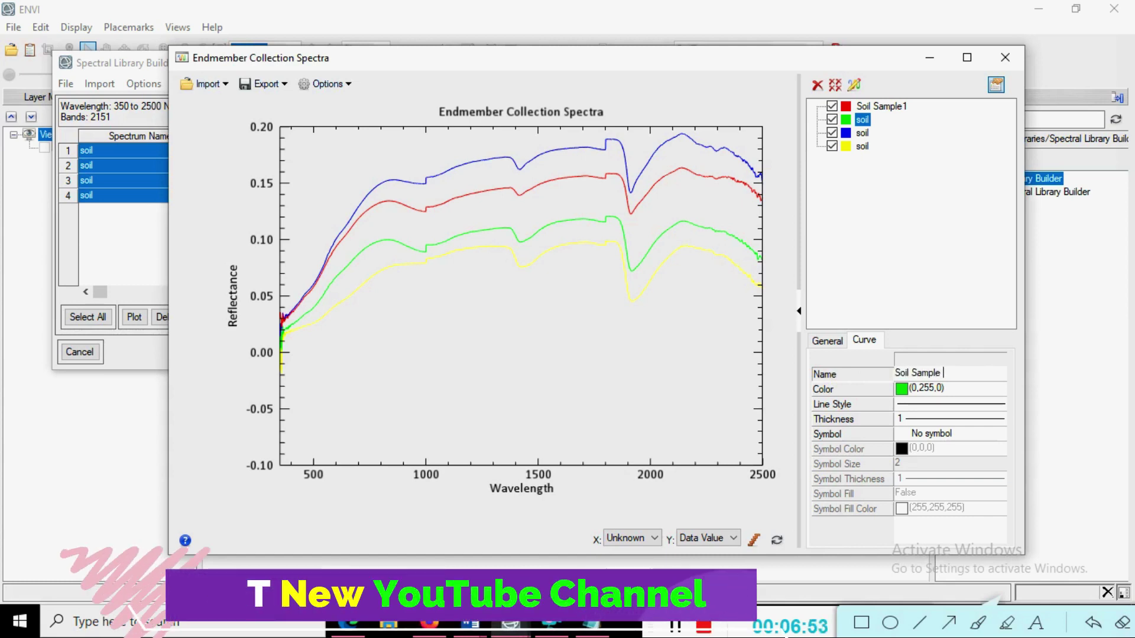
type(" 2")
key("Return")
Rename the green soil curve as Soil Sample 3
left_click_drag(939, 378, 846, 379)
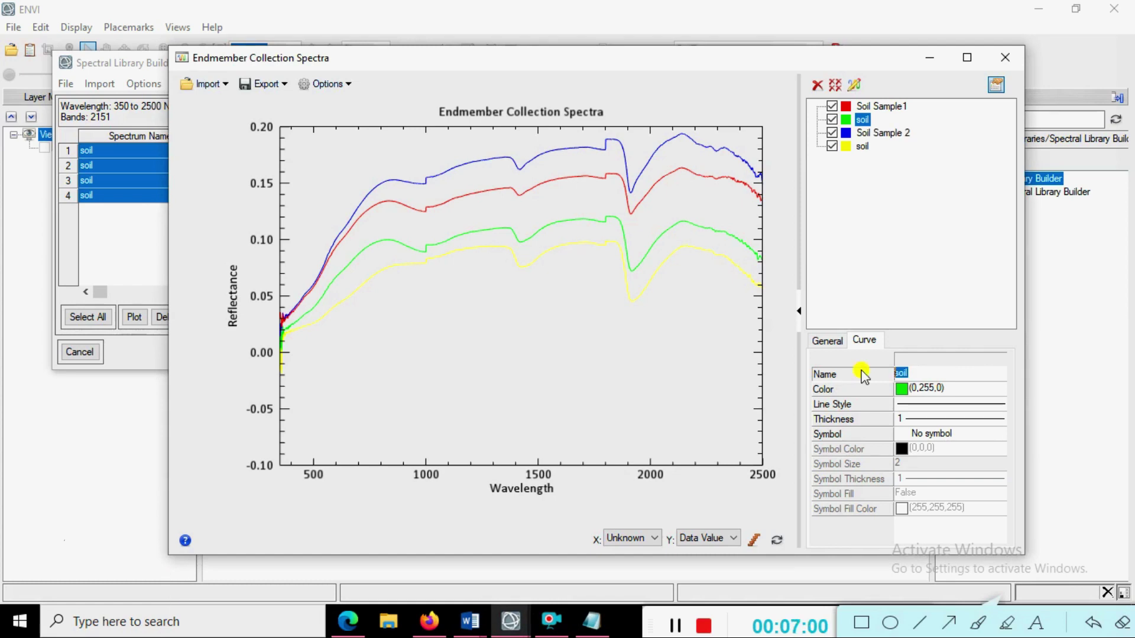
type("Soil")
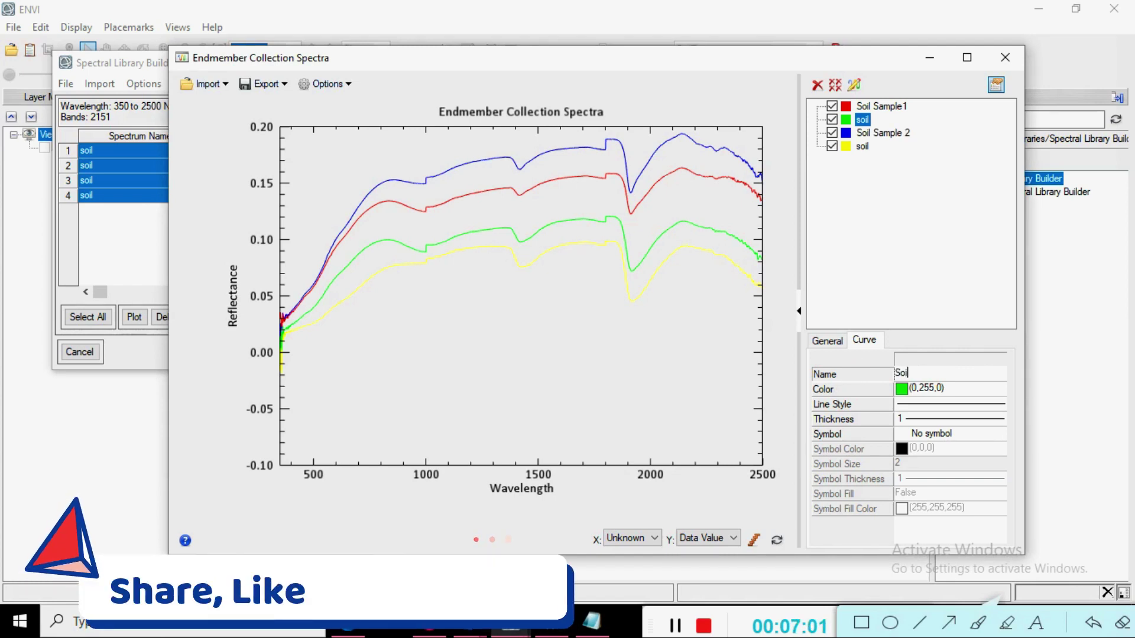
type(" Sample 3")
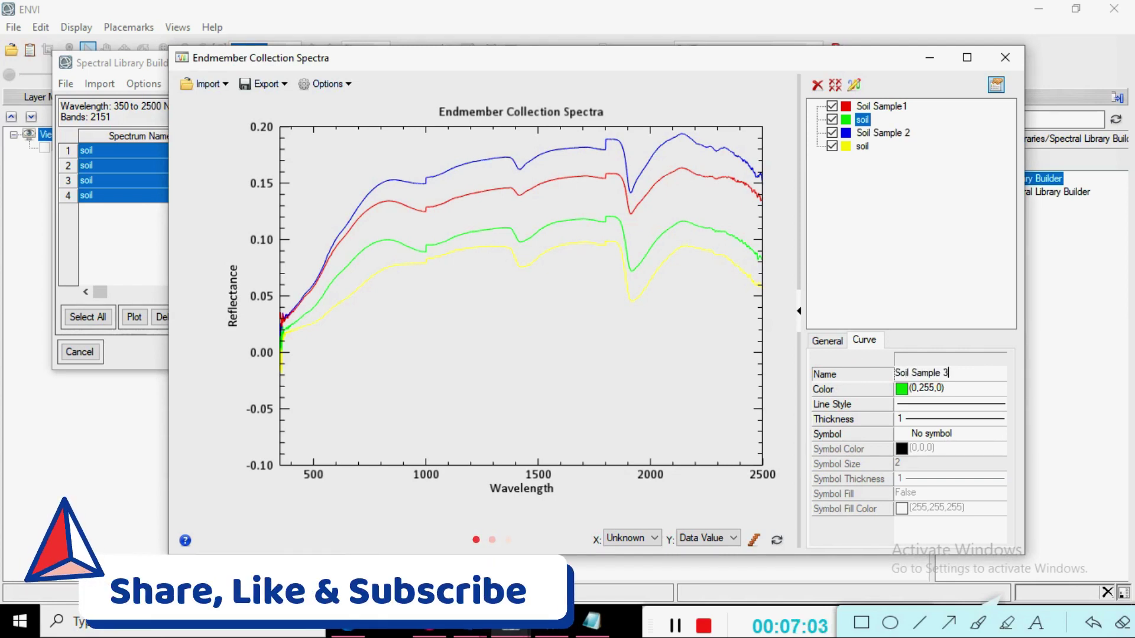
key("Return")
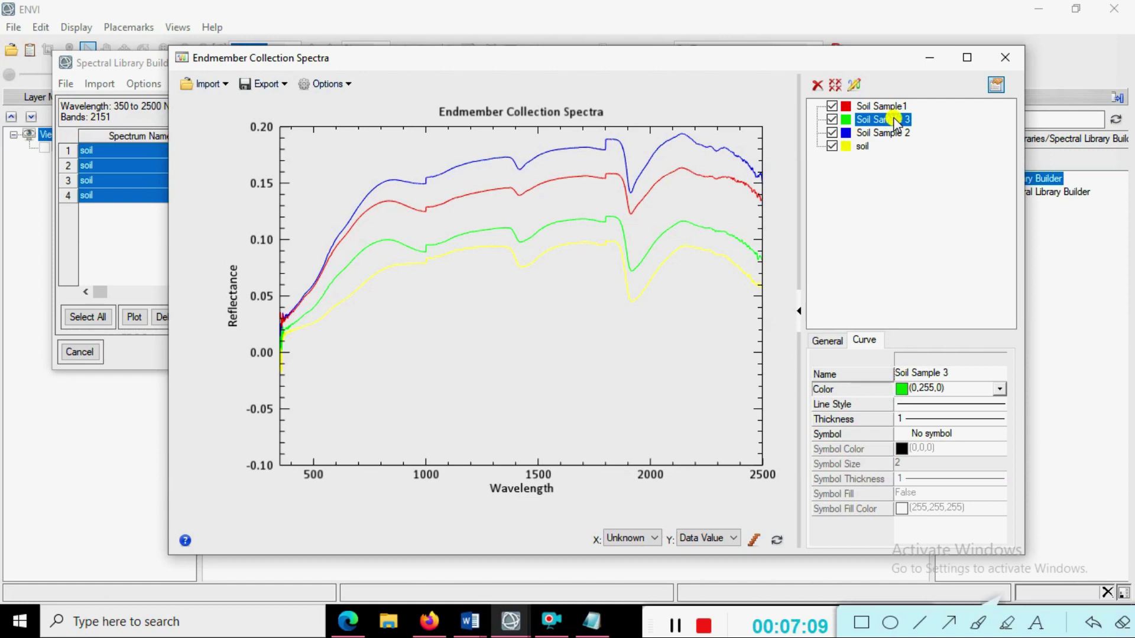
Rename the green soil curve as Soil Sample 2
left_click(947, 371)
double_click(946, 371)
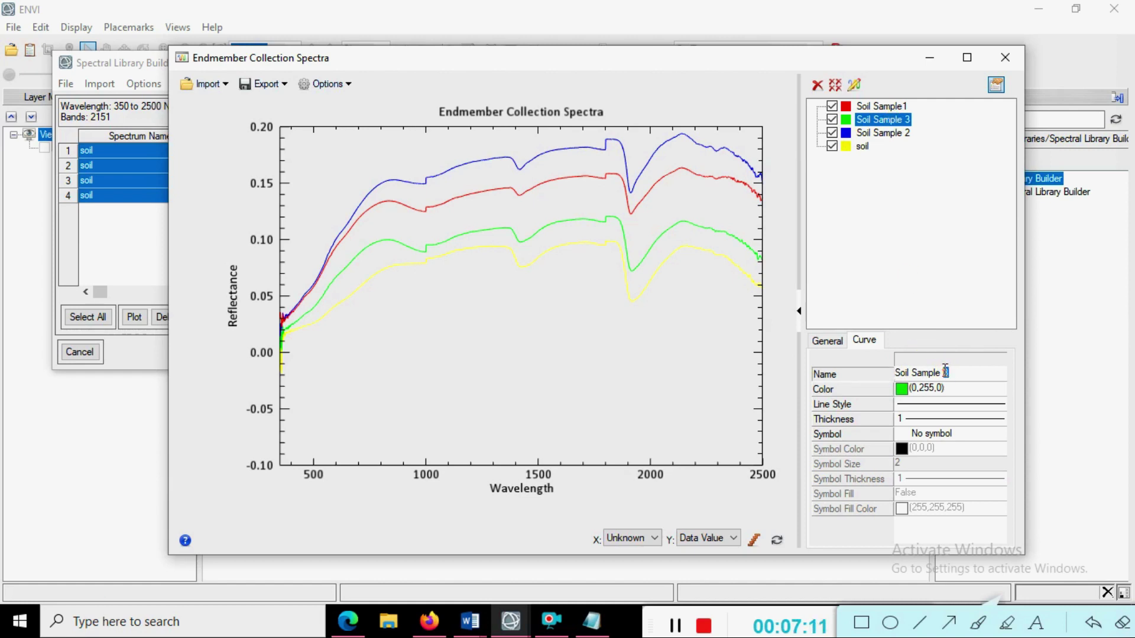
left_click(869, 390)
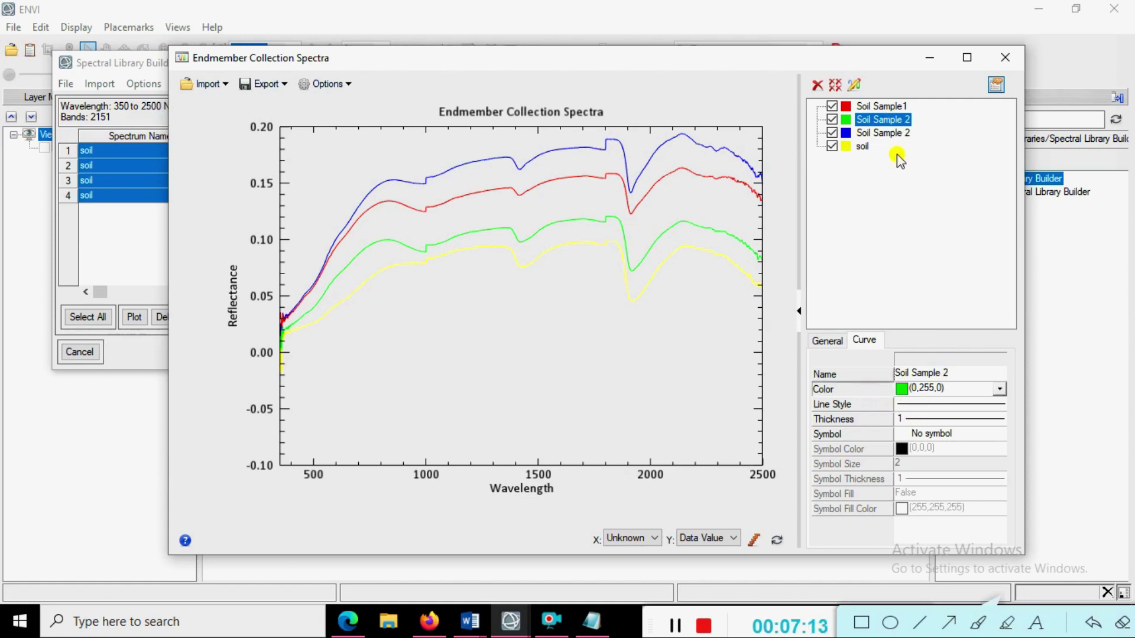
Try to rename the blue soil curve as Soil Sample 3
left_click(900, 136)
double_click(953, 372)
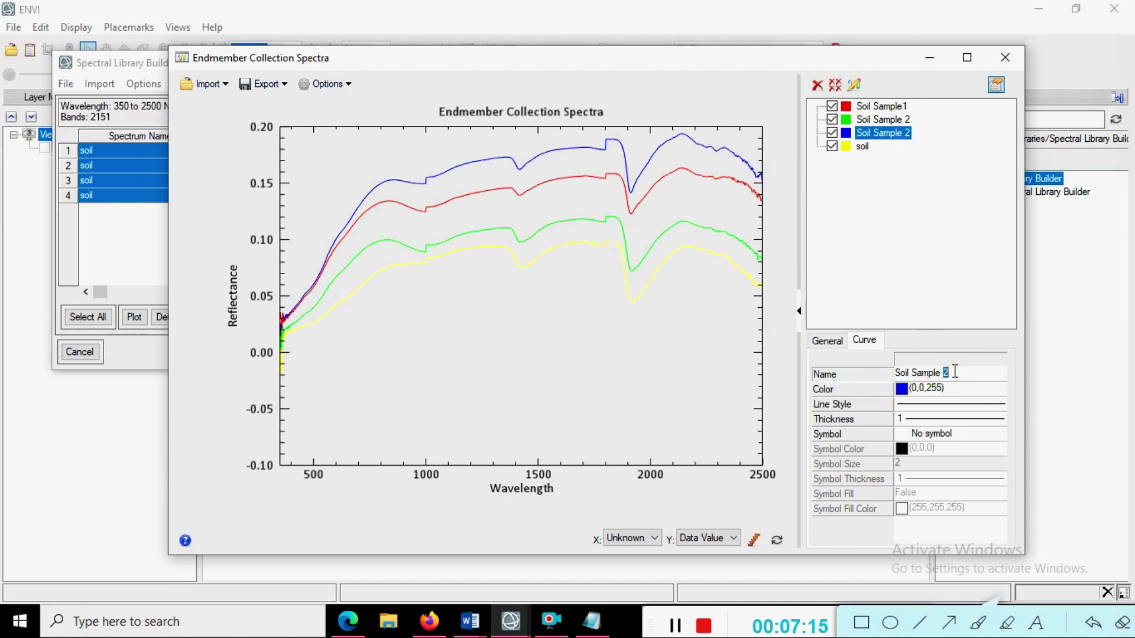
type("3")
left_click(862, 146)
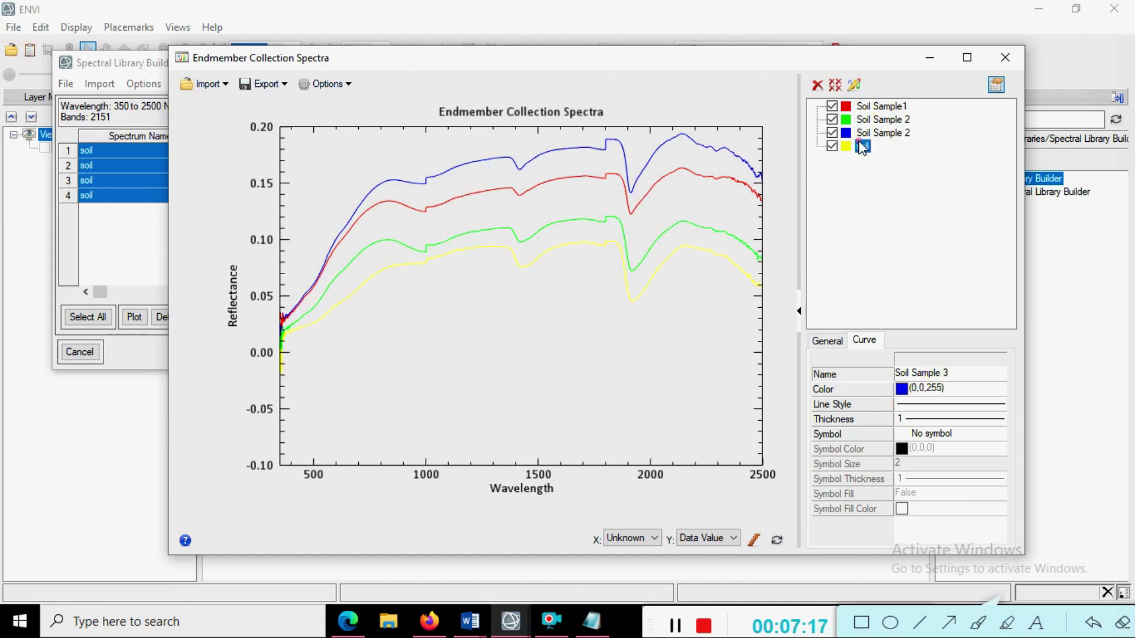
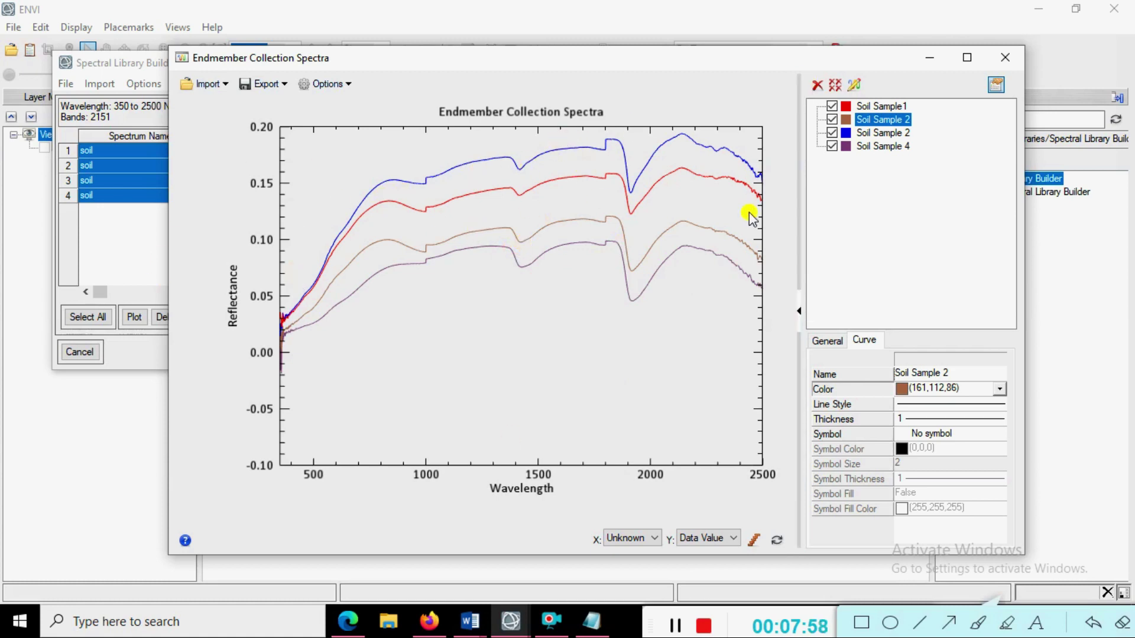
Try a dotted line style on the brown Soil Sample 2 curve, and set it to dashed
left_click(937, 409)
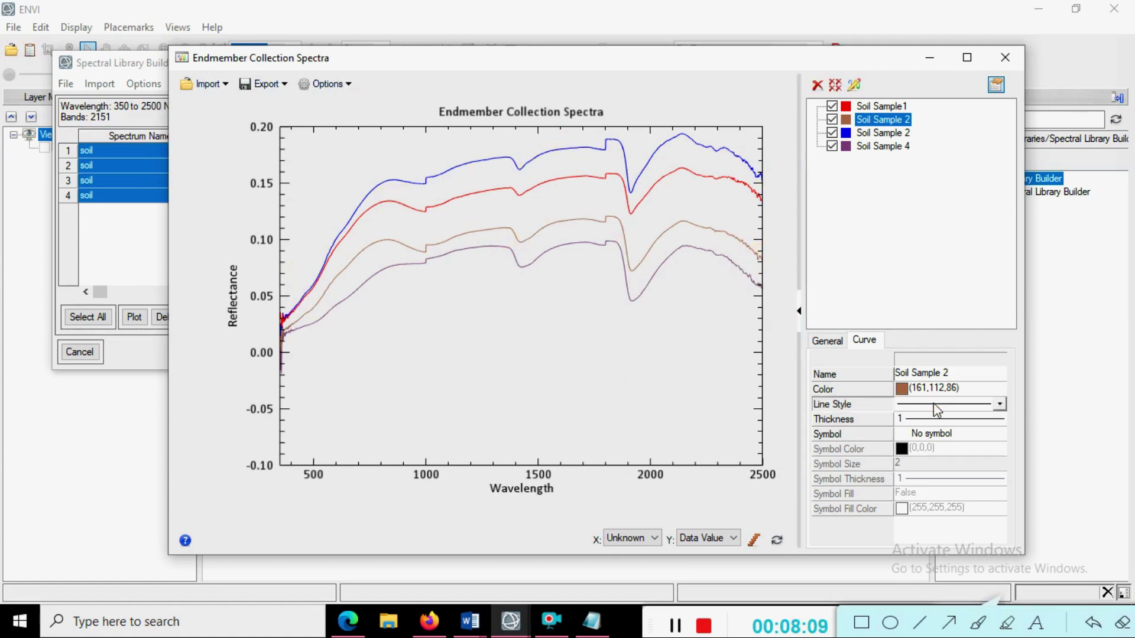
left_click(999, 408)
left_click(983, 427)
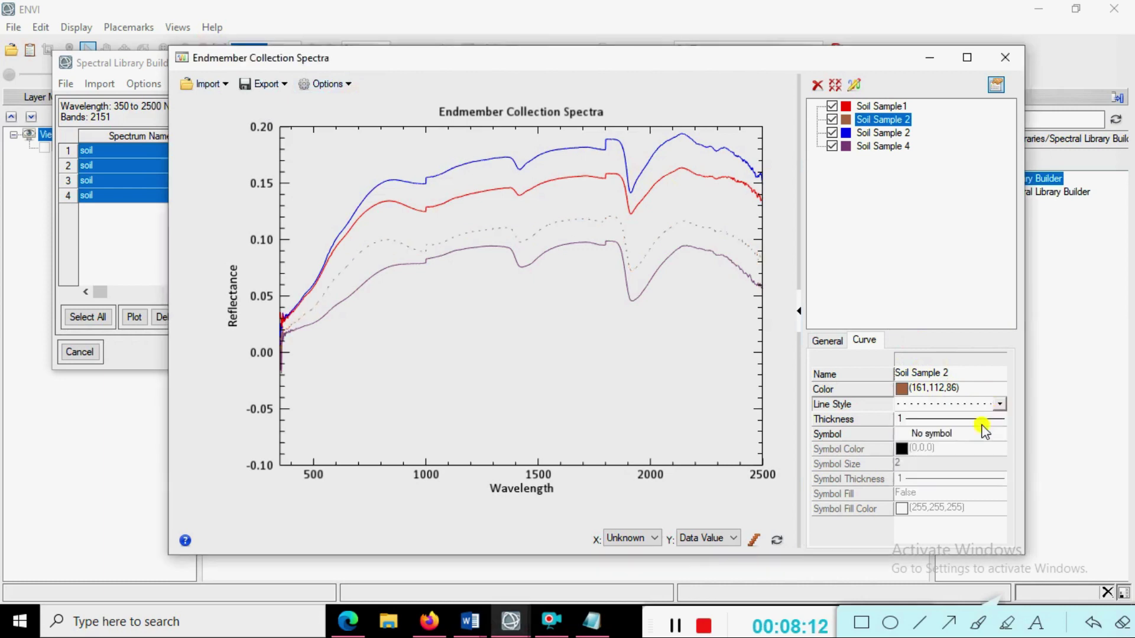
left_click(999, 404)
left_click(974, 445)
Change the dashed Soil Sample 2 curve's color to bright green (0,240,0)
left_click(850, 122)
left_click(903, 390)
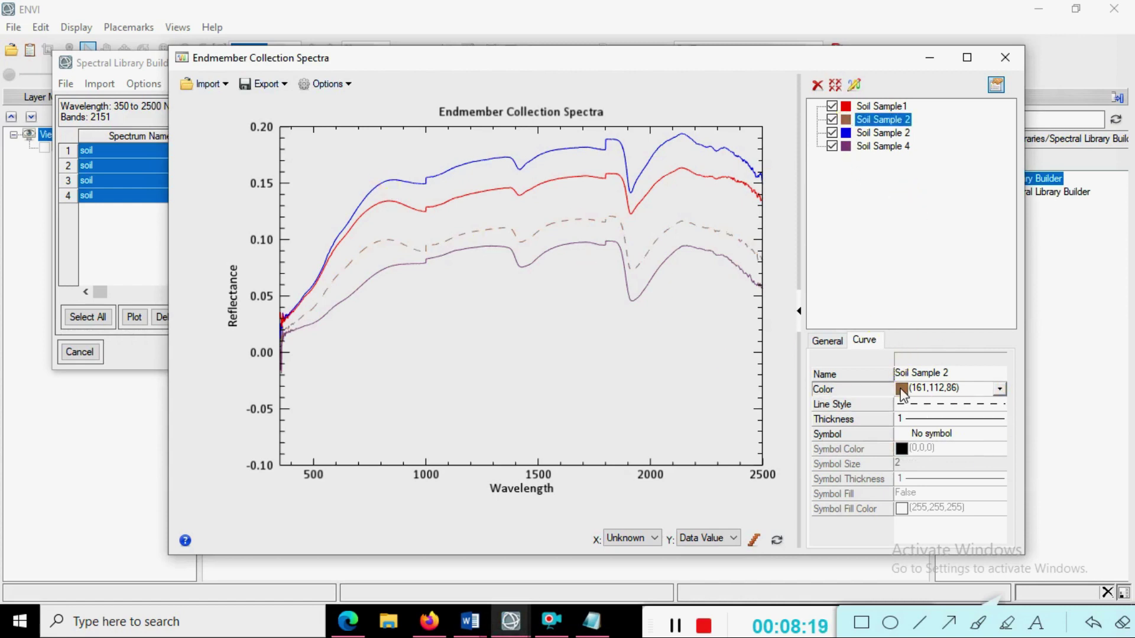
left_click(999, 389)
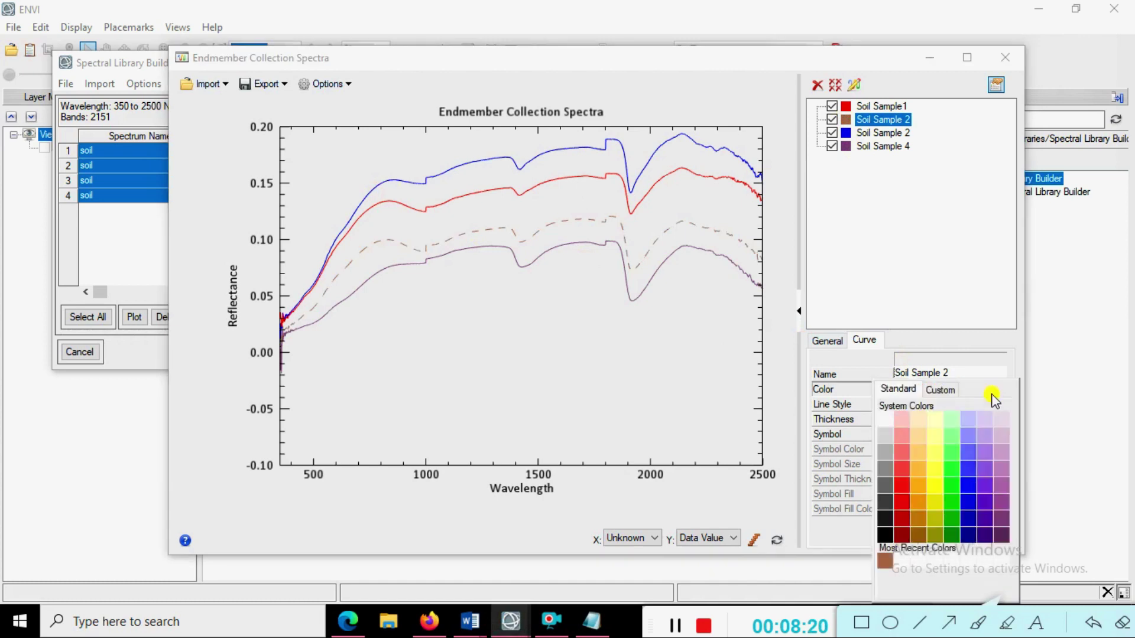
left_click(952, 504)
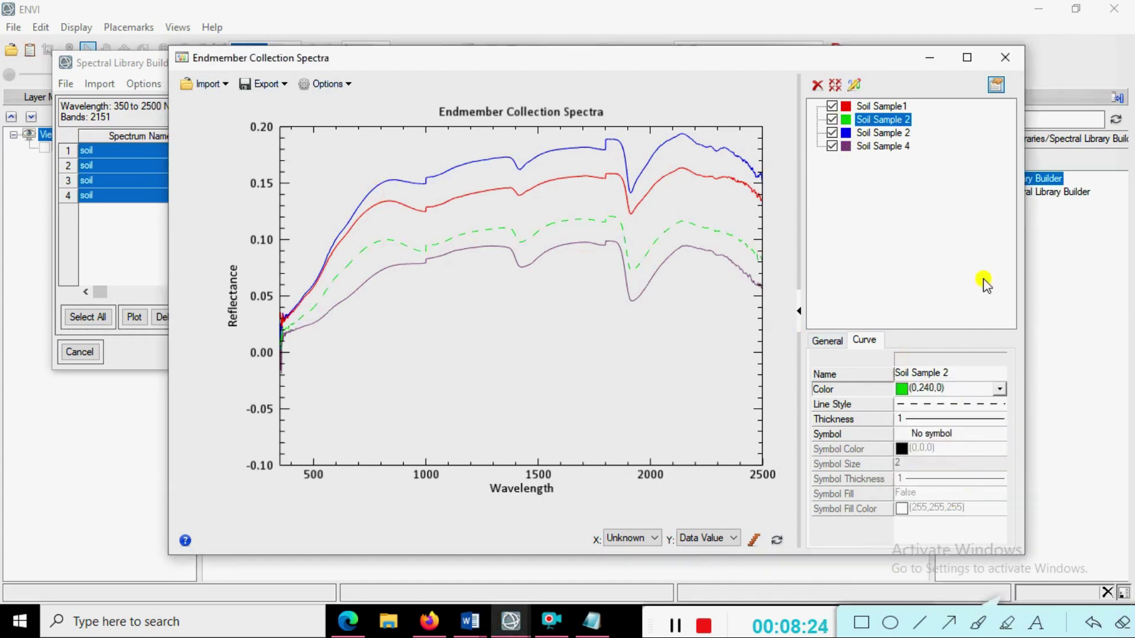
Increase the dashed green curve's line thickness to 2 and on to 3
left_click(975, 418)
left_click(1005, 421)
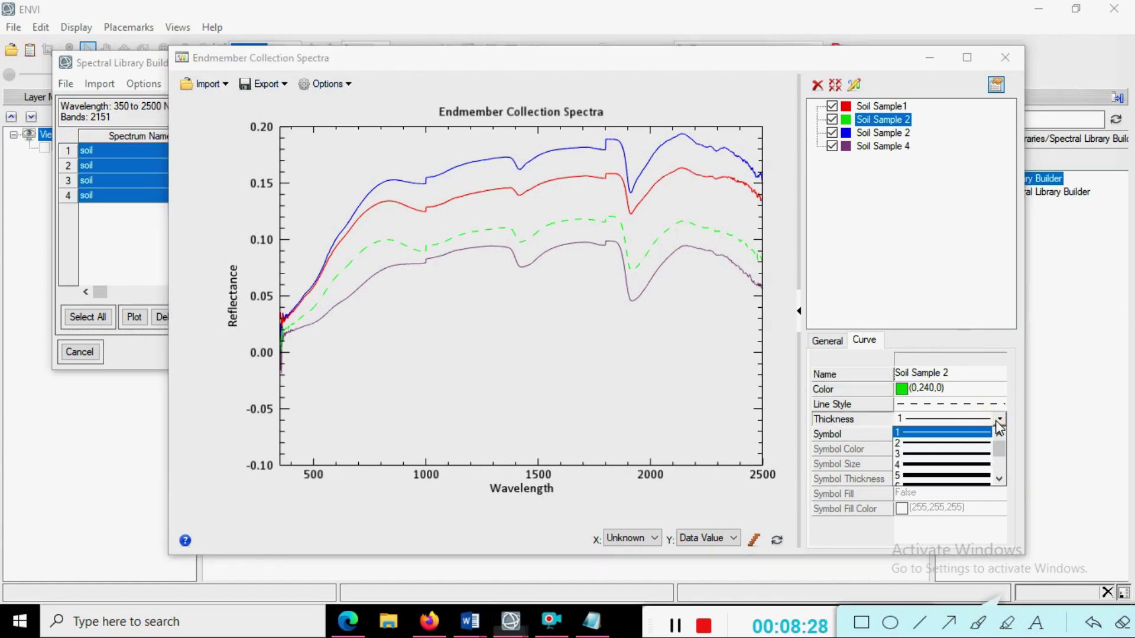
left_click(966, 445)
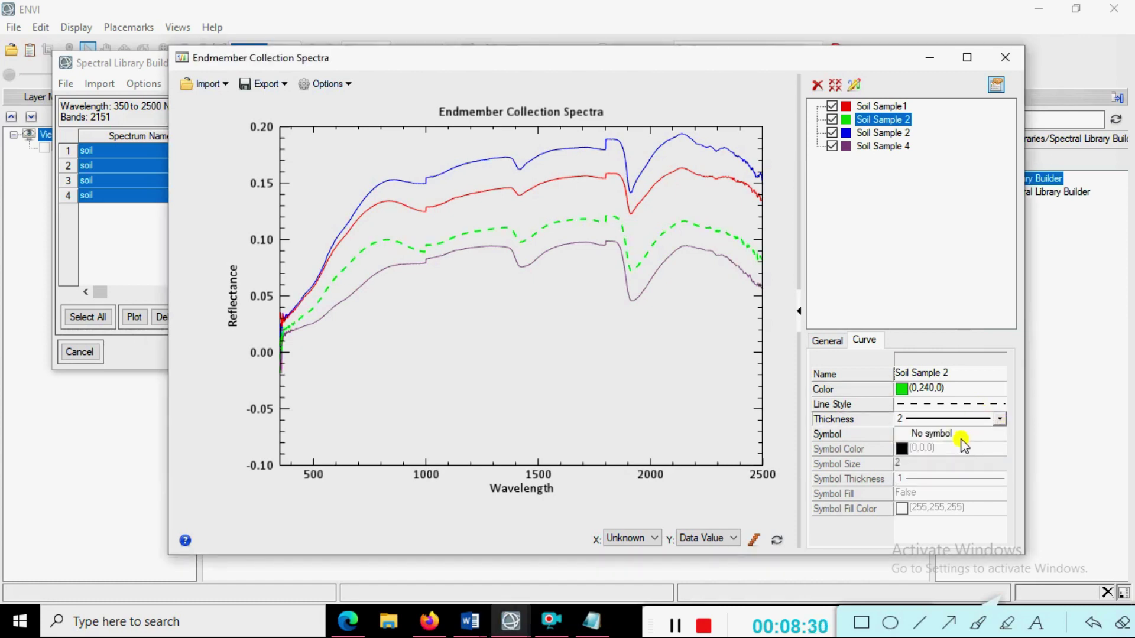
left_click(999, 419)
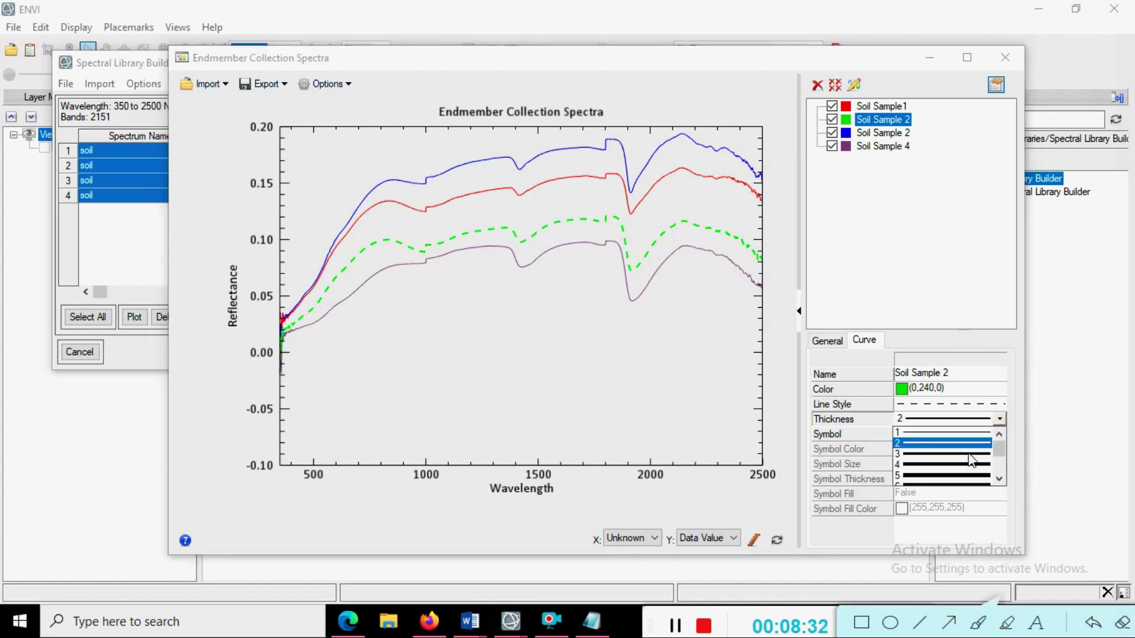
left_click(968, 448)
Set the dashed Soil Sample 2 curve's color to dark green (0,153,0)
left_click(942, 391)
left_click(993, 390)
left_click(977, 415)
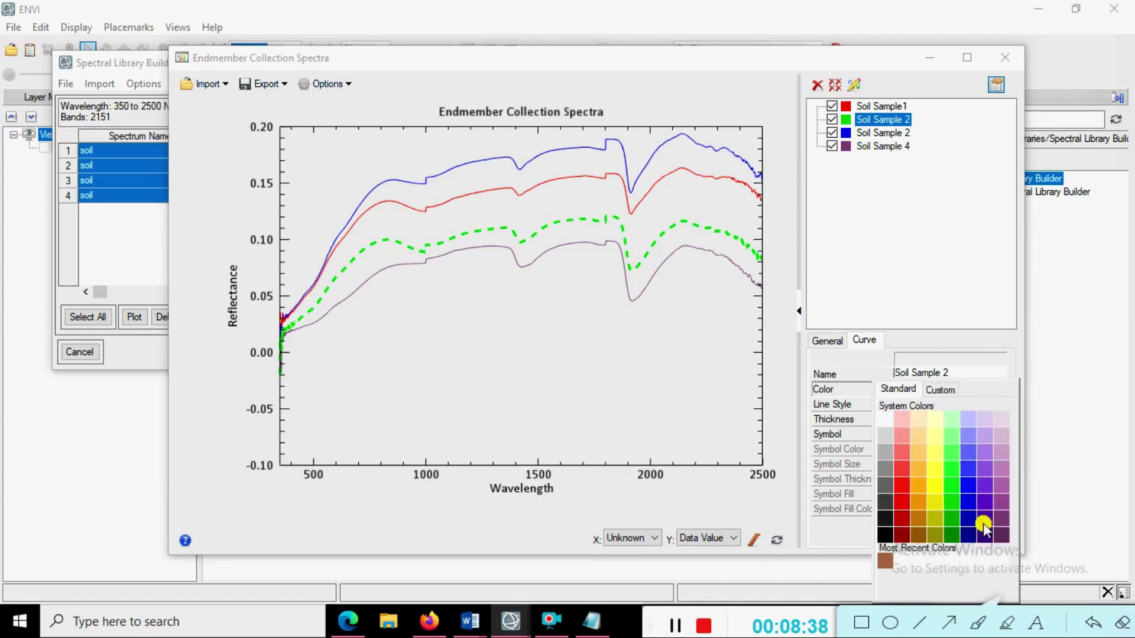
left_click(953, 535)
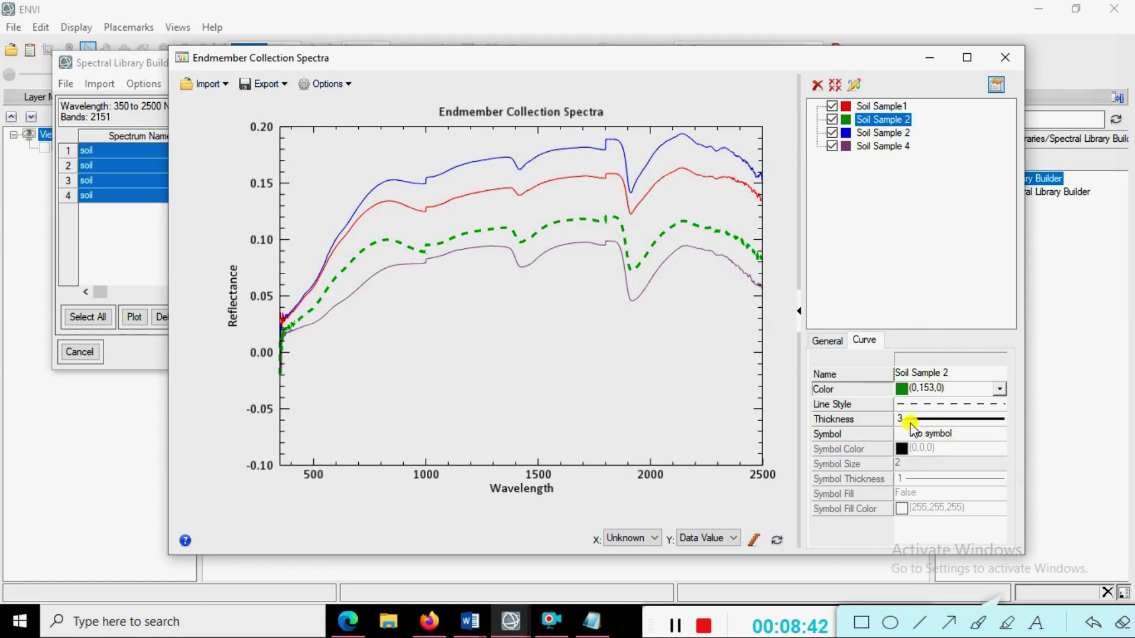
Try several symbols on the dashed green curve, including Plus sign and Period, and set it back to No symbol
left_click(928, 435)
left_click(931, 437)
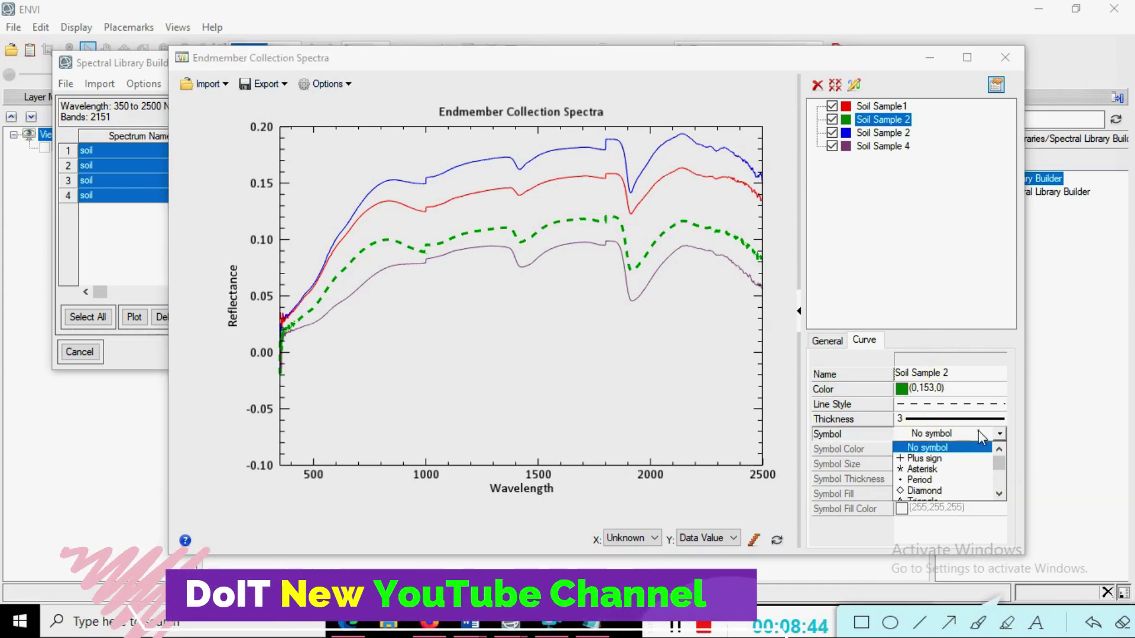
left_click(933, 453)
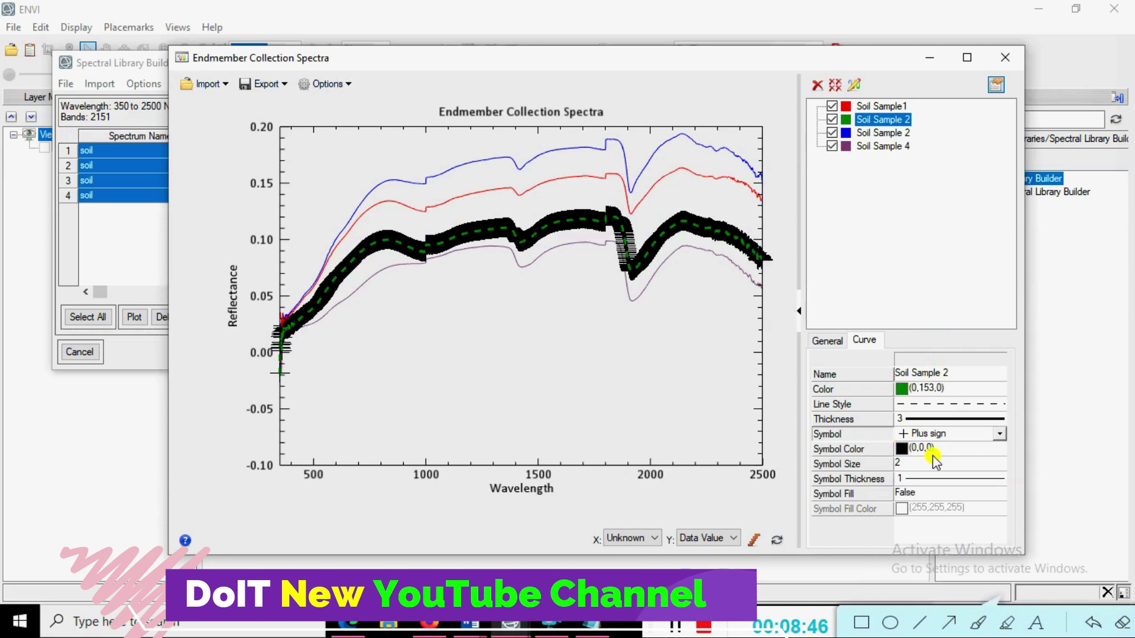
left_click(953, 438)
left_click(934, 480)
left_click(960, 439)
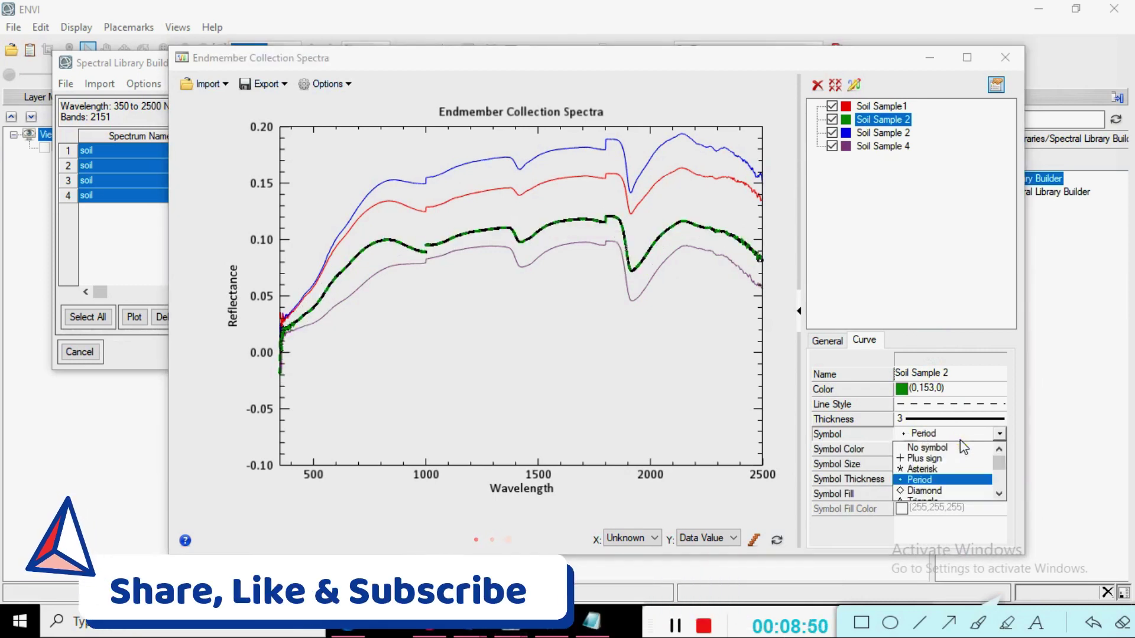
left_click(936, 487)
left_click(953, 434)
left_click(937, 448)
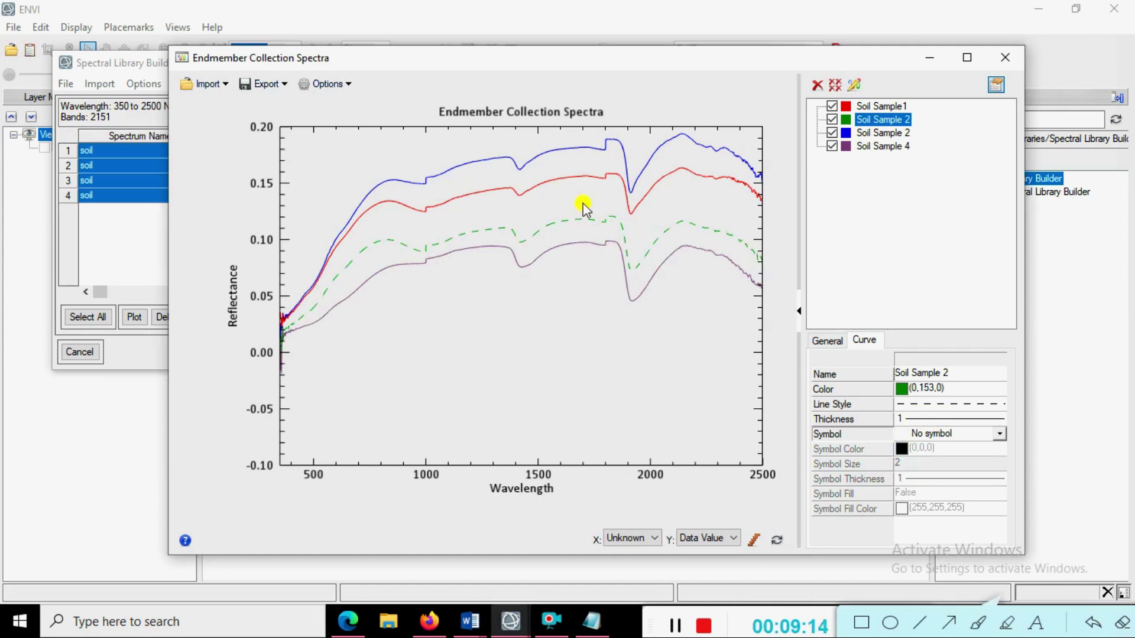
Set the plot's background color to white (255,255,255) in the general plot settings
left_click(819, 337)
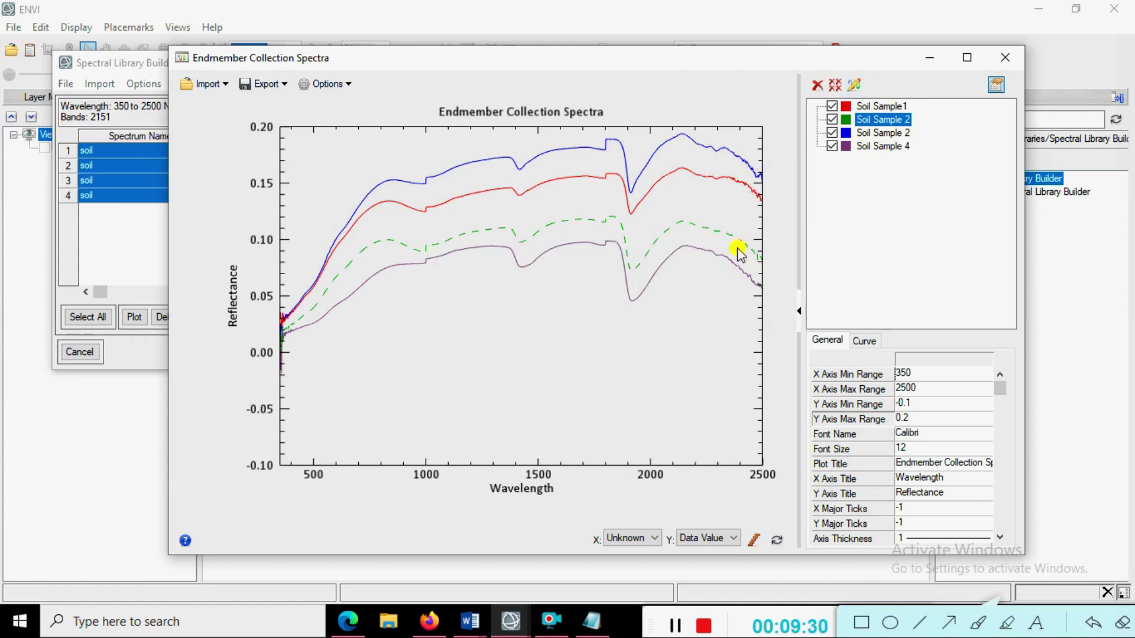
scroll(907, 376, "down", 2)
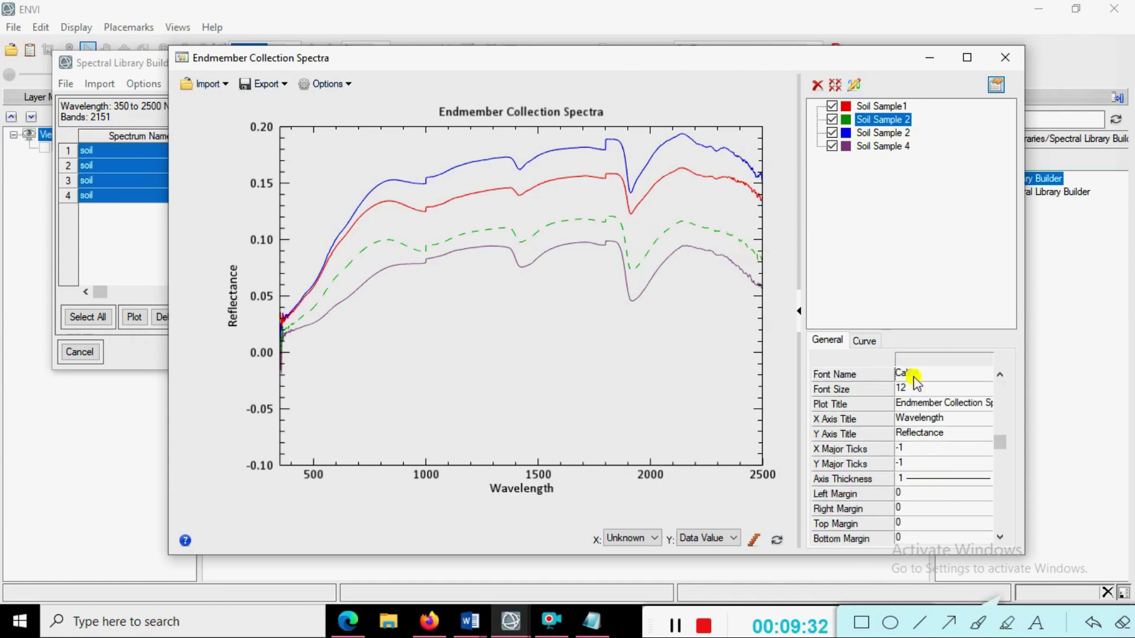
left_click(902, 523)
left_click(956, 524)
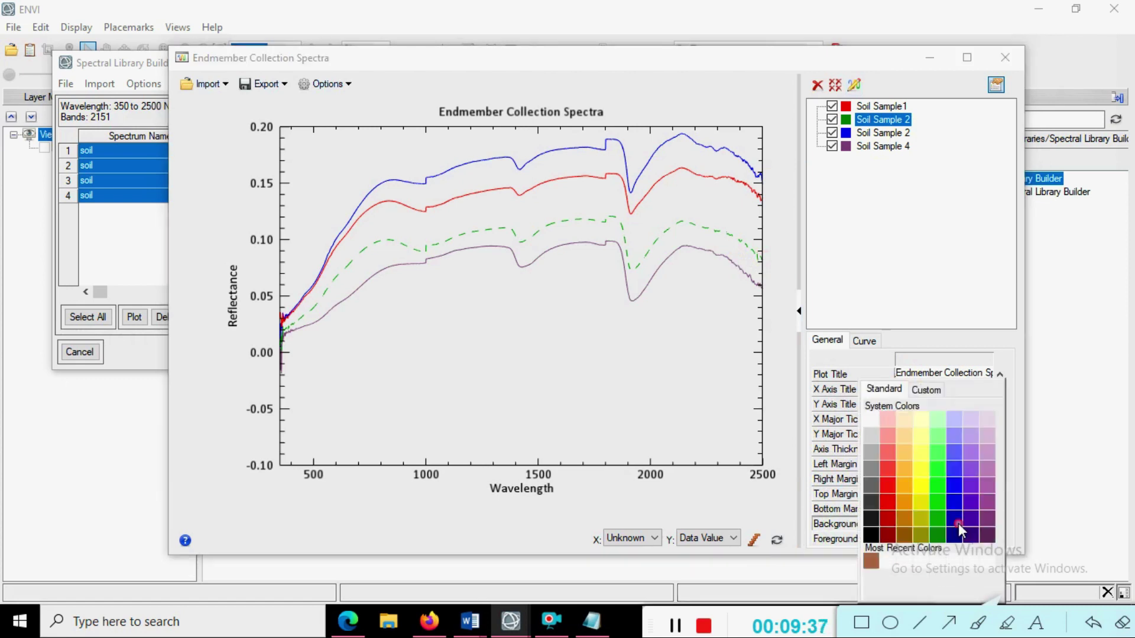
left_click(873, 421)
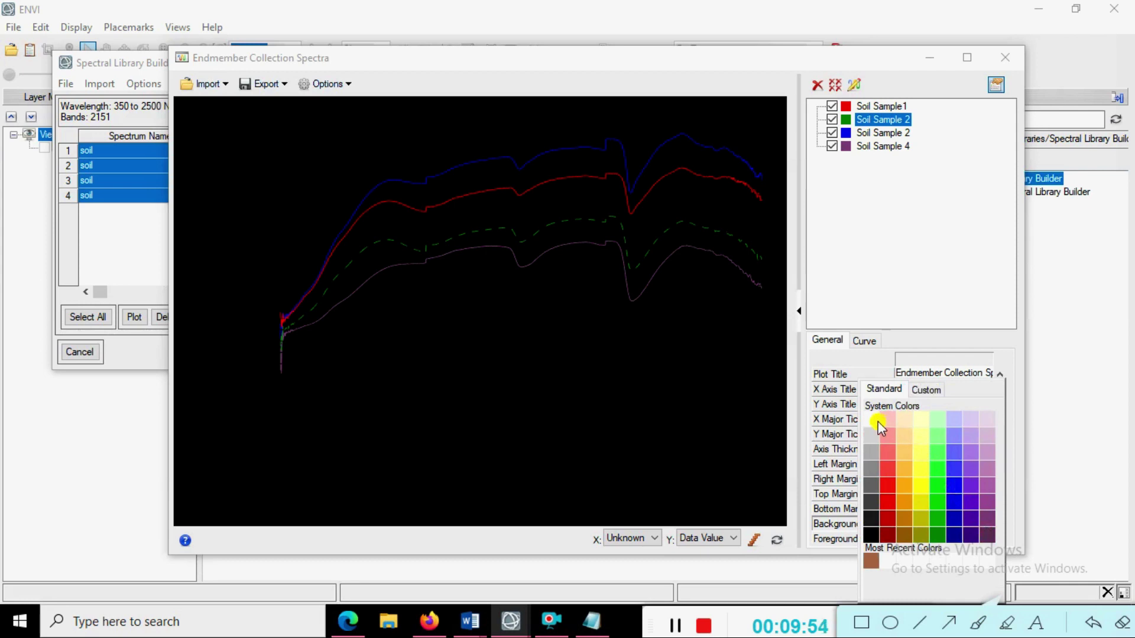
left_click(875, 420)
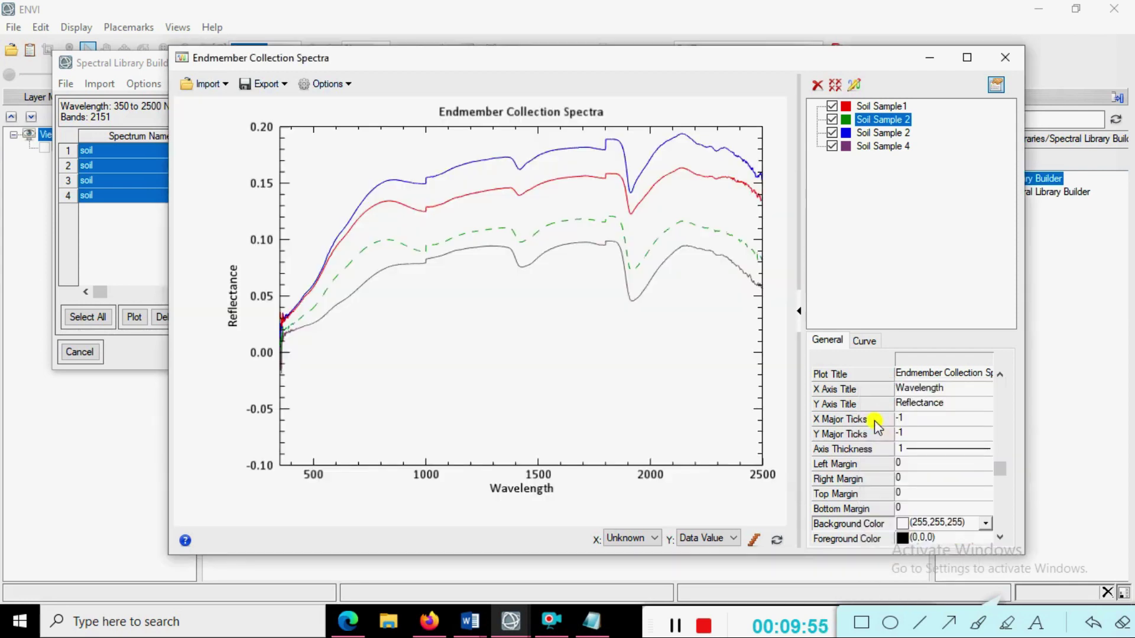
Try a blue foreground color for the plot
left_click(933, 538)
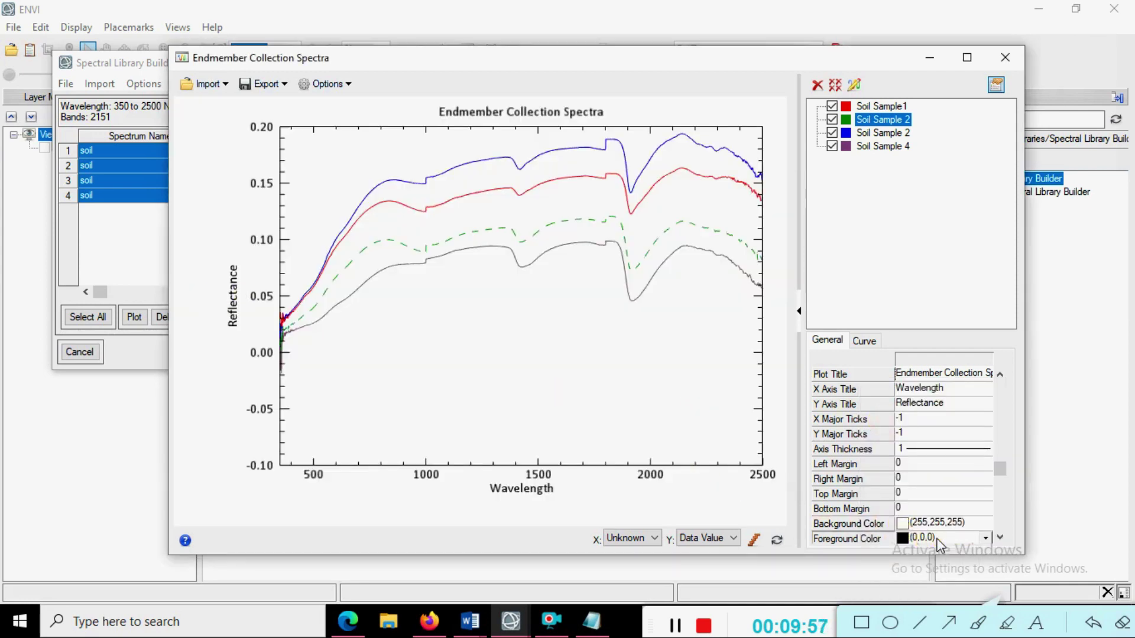
left_click(984, 538)
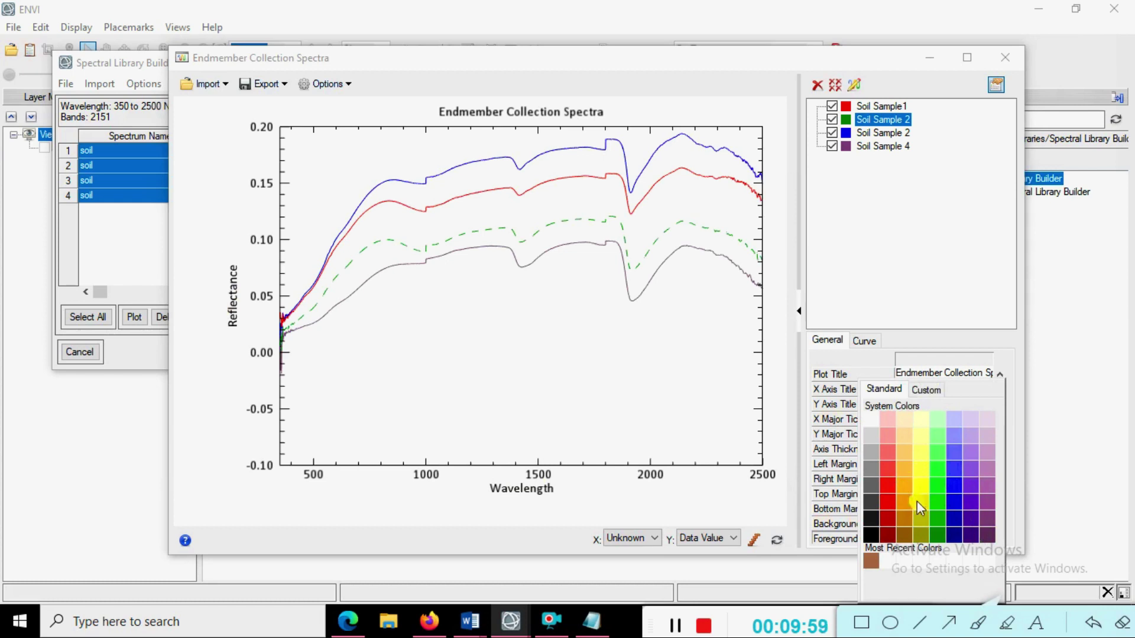
left_click(954, 509)
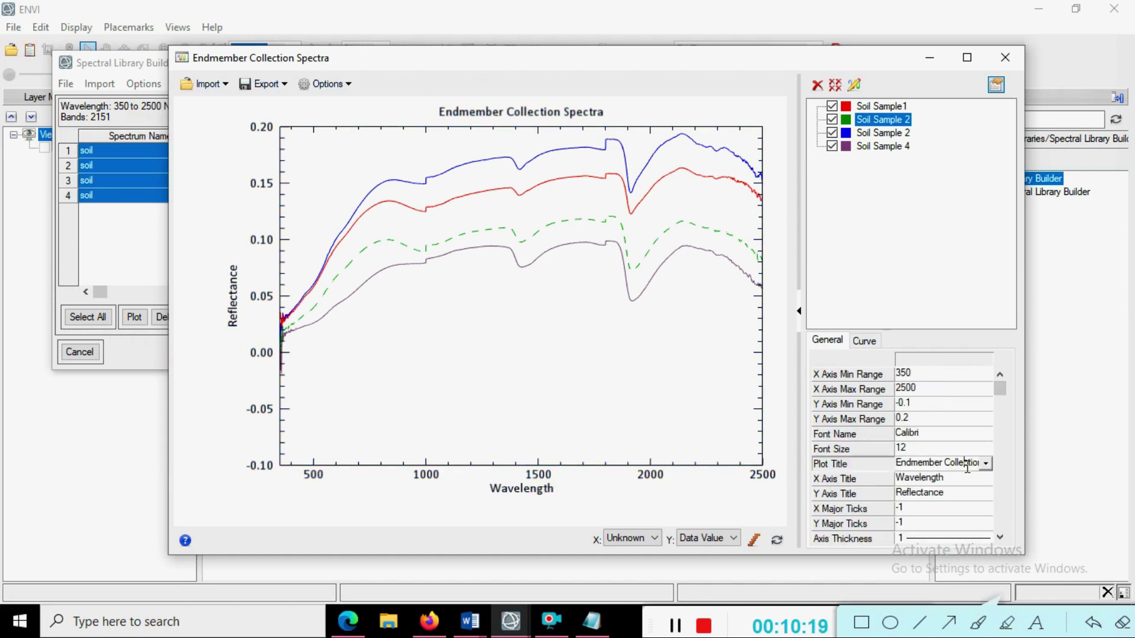
Set the plot title to "Soil Spectral Library Hyperspectral Lab Dr. B.A.M.U"
left_click(955, 465)
left_click(907, 463)
key("shift+End")
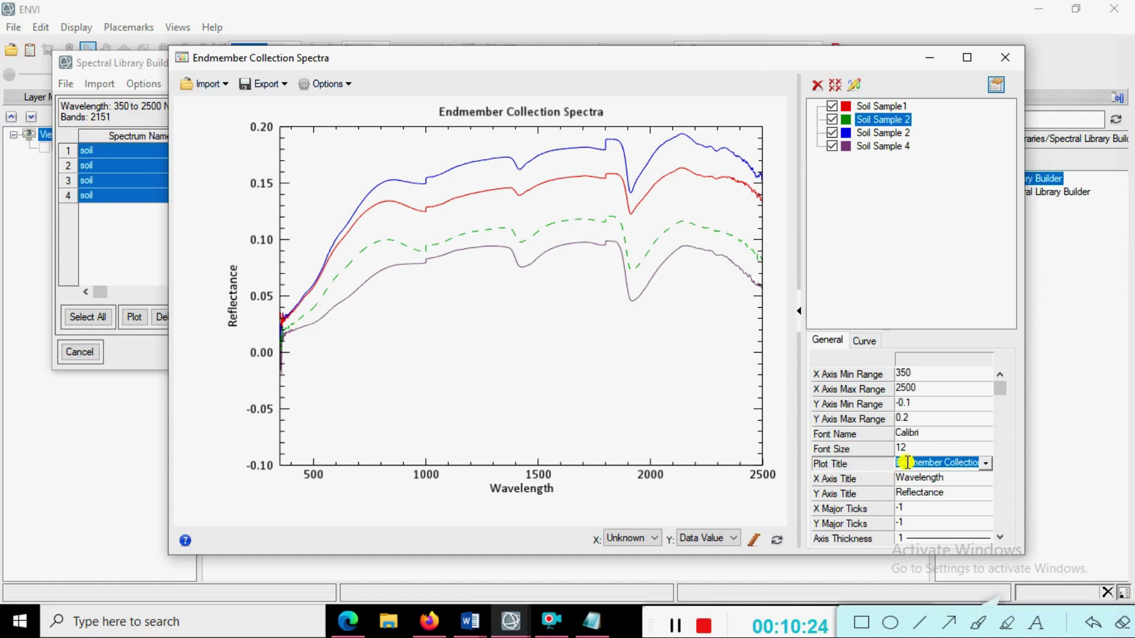
type("Soil S")
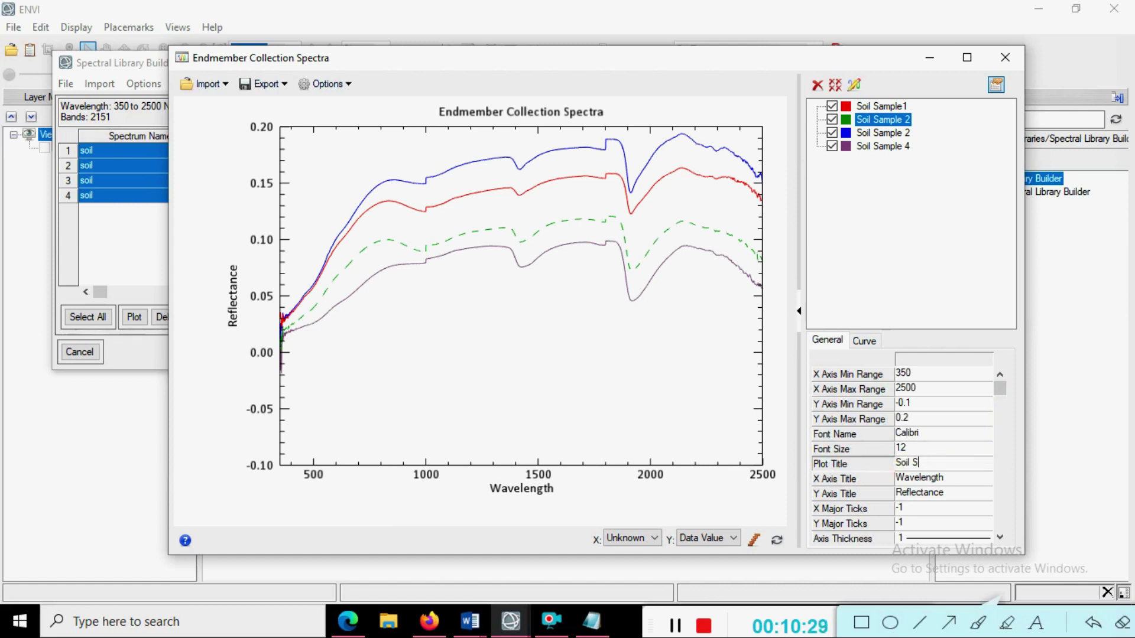
type("pectr")
type("al Library H")
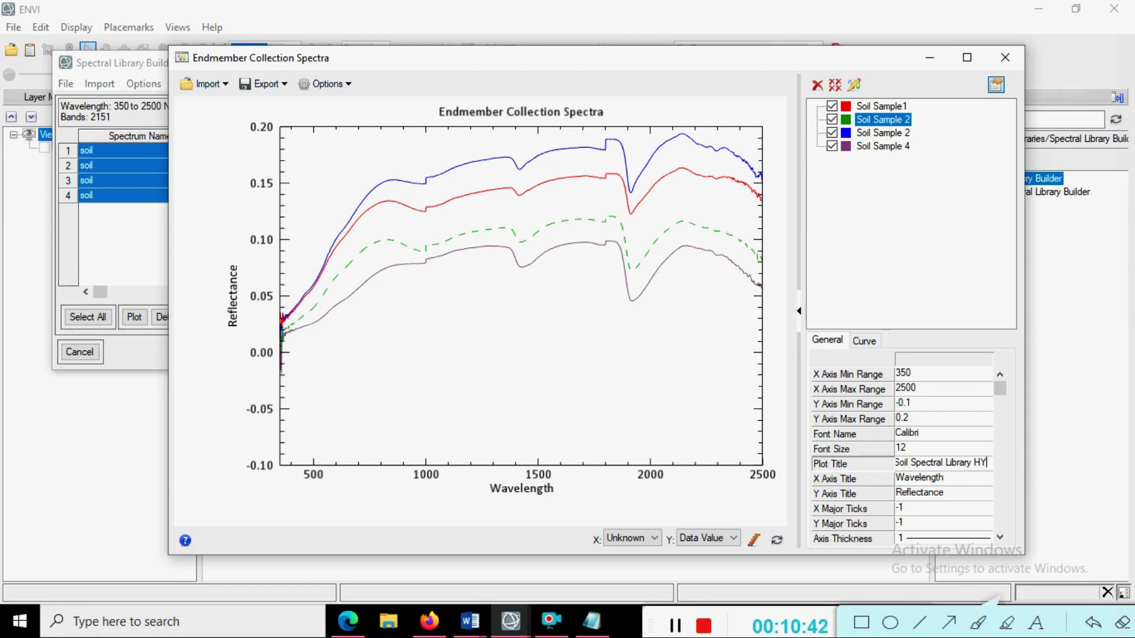
type("yperspectral")
type("Lab Dr. B.A.M.U")
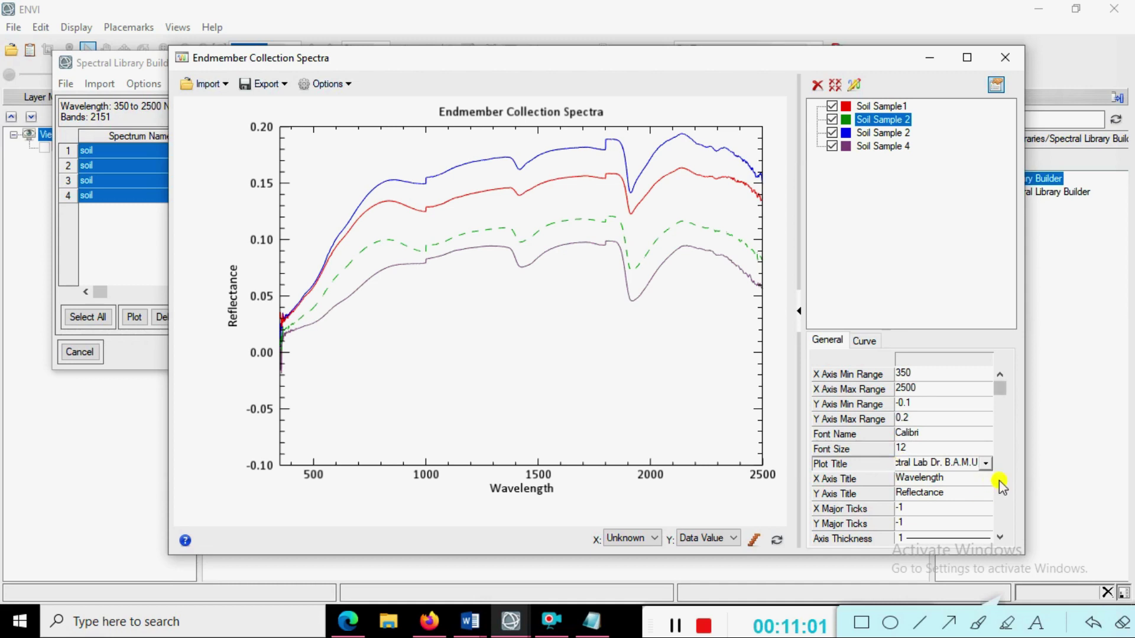
left_click(999, 481)
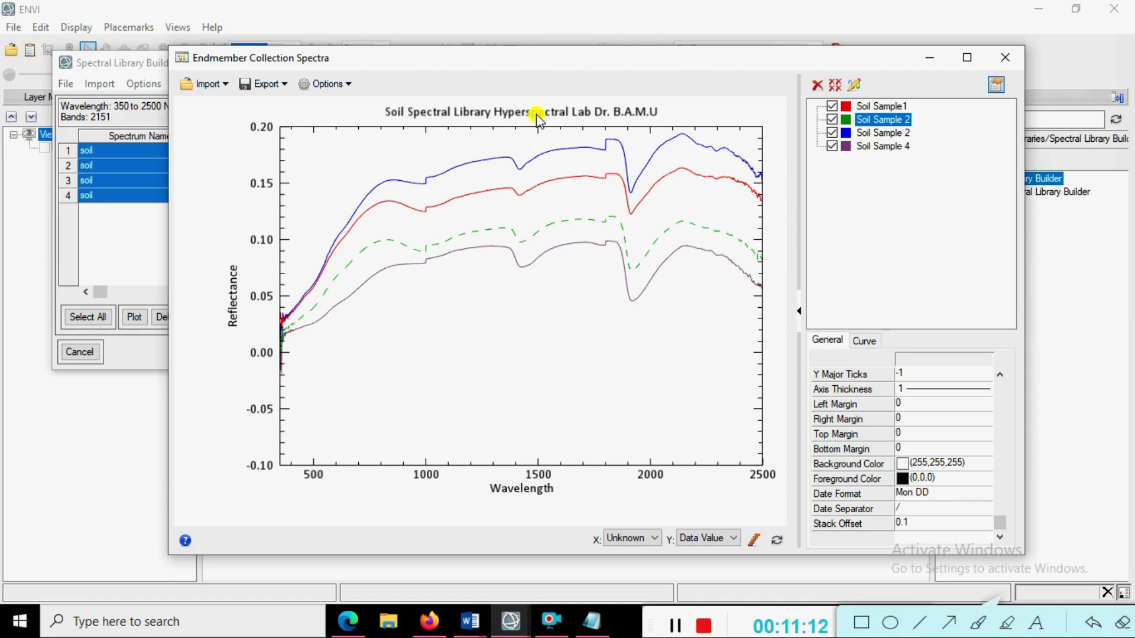
Toggle the stacked display of the soil spectra on and off
left_click(753, 540)
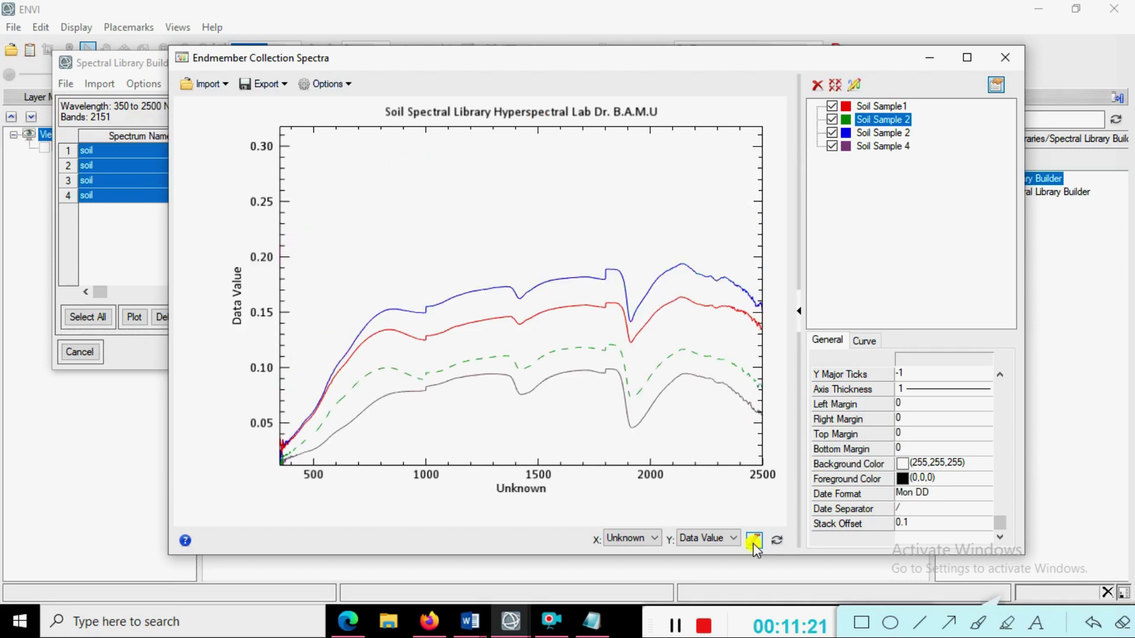
left_click(754, 540)
left_click(753, 540)
Set the plot's X axis title to "Wavelength", copying the word from the Notepad notes
left_click_drag(1003, 520, 1017, 461)
left_click(935, 403)
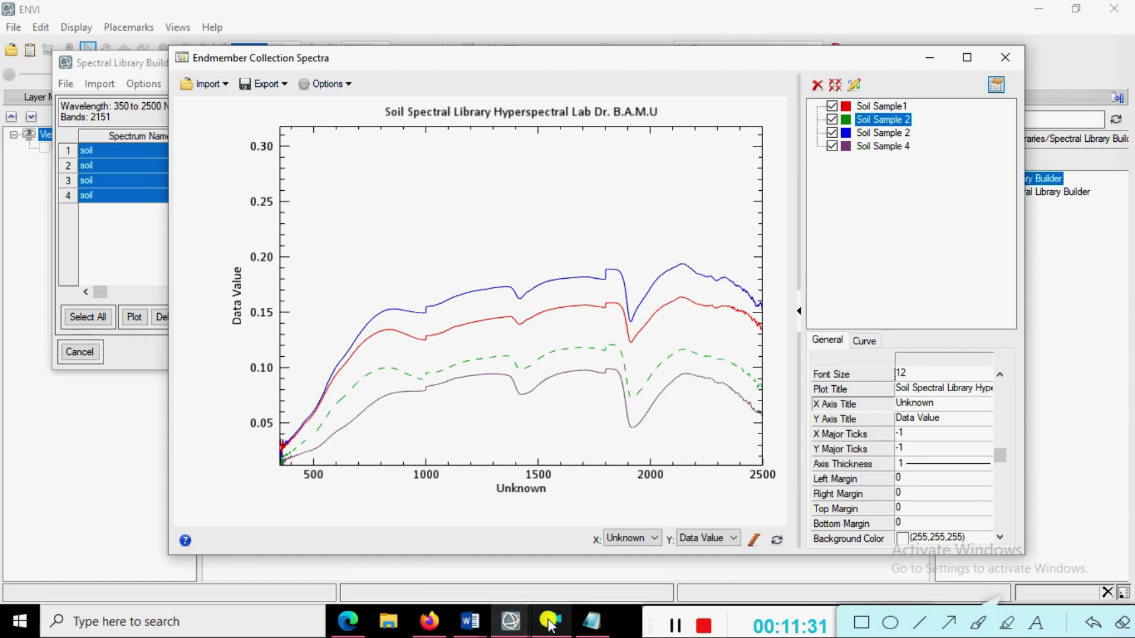
left_click(592, 622)
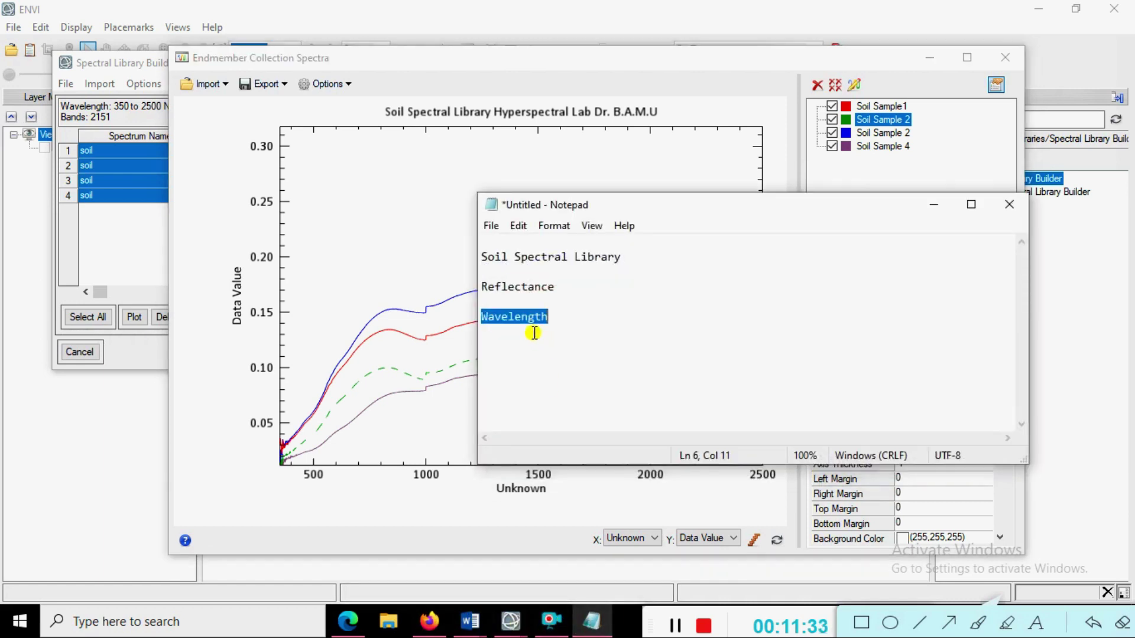
left_click(1017, 482)
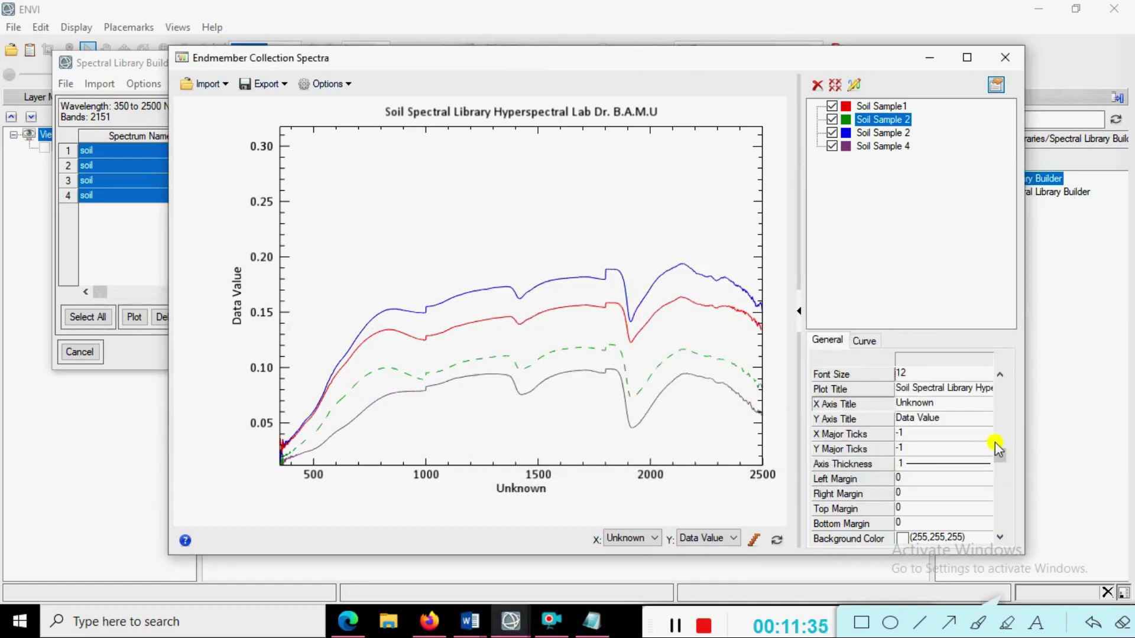
Set the plot's Y axis title to "Reflectance", copying the word from the Notepad notes
left_click(948, 418)
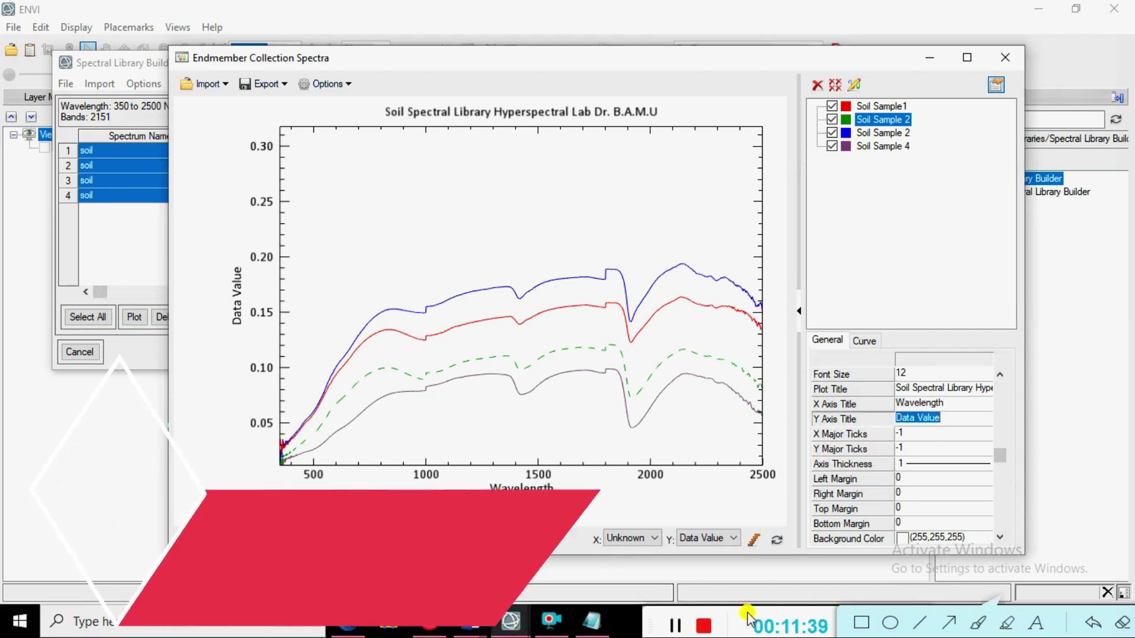
left_click(591, 622)
double_click(545, 286)
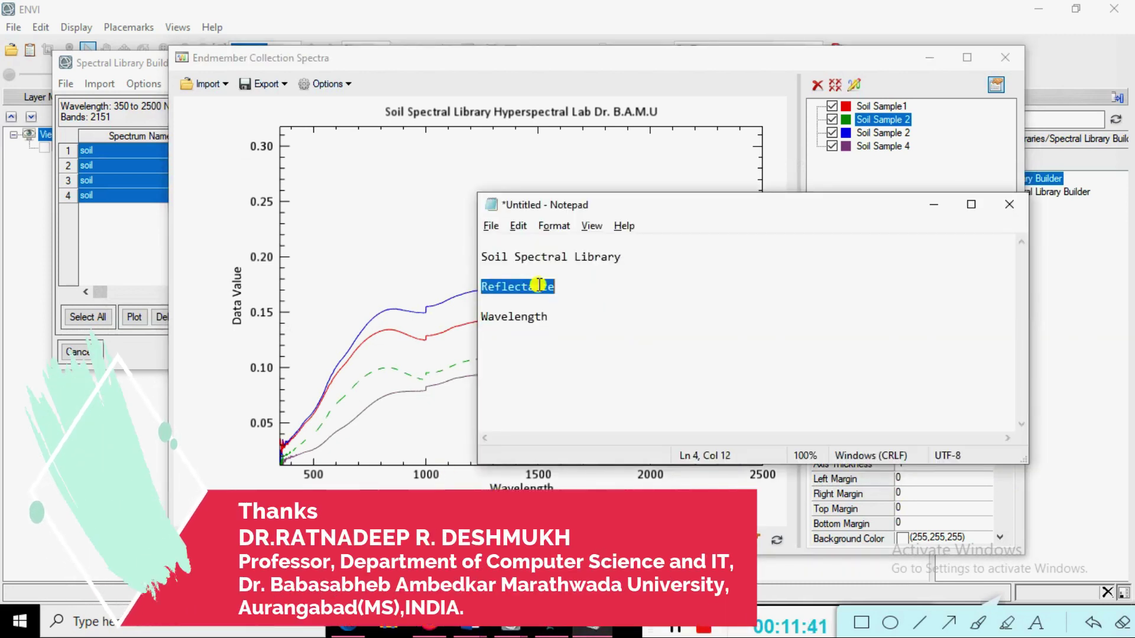
left_click(1010, 417)
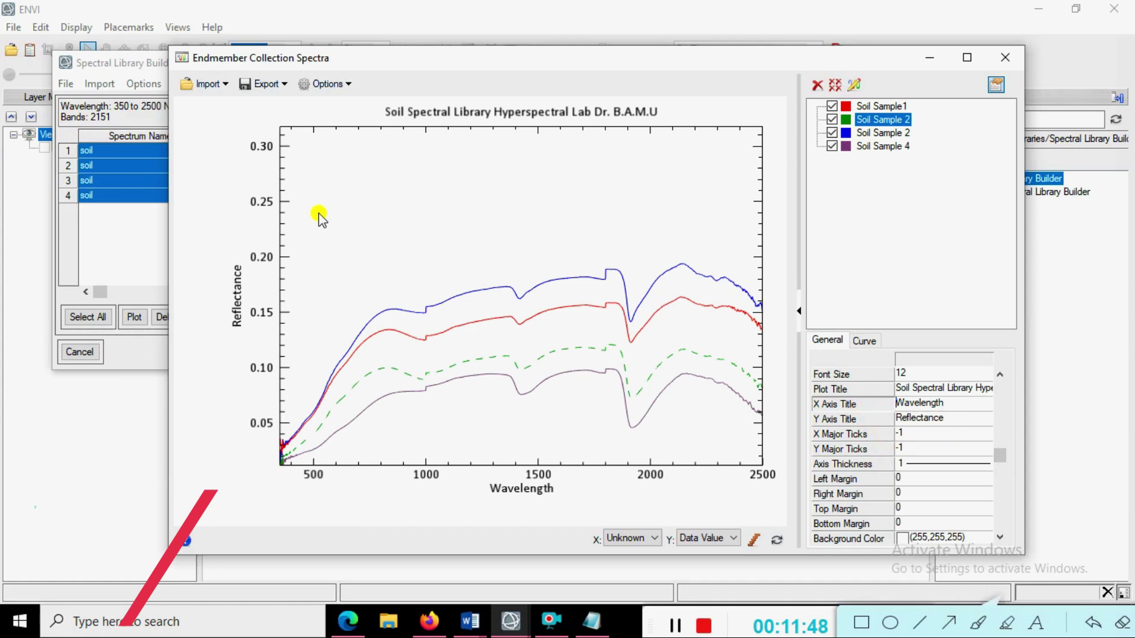
left_click(319, 216)
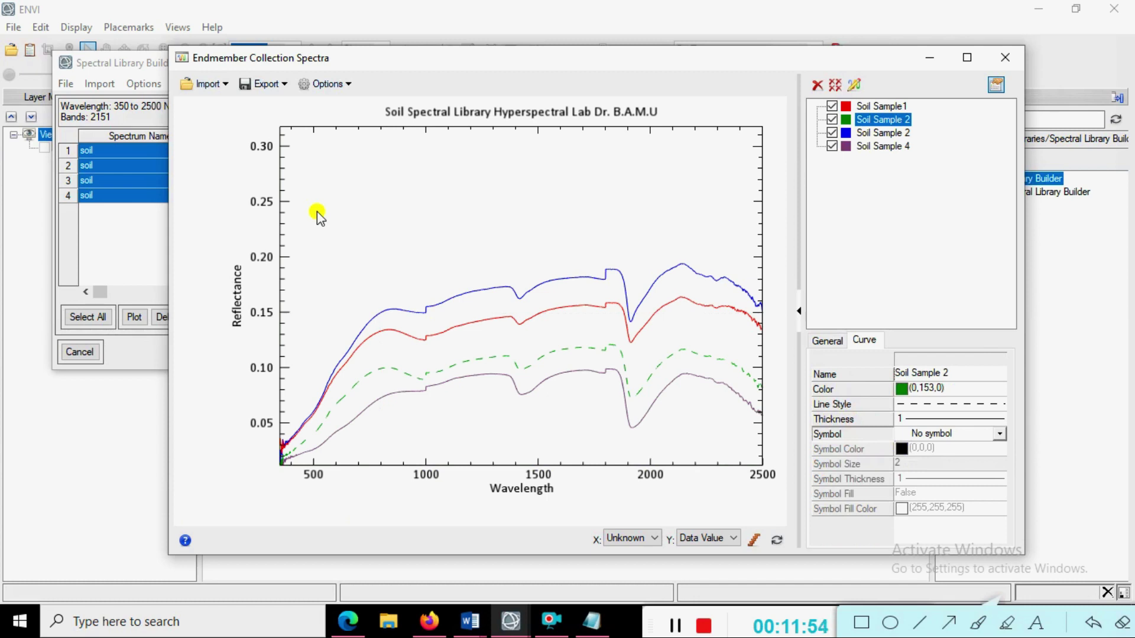
left_click(680, 627)
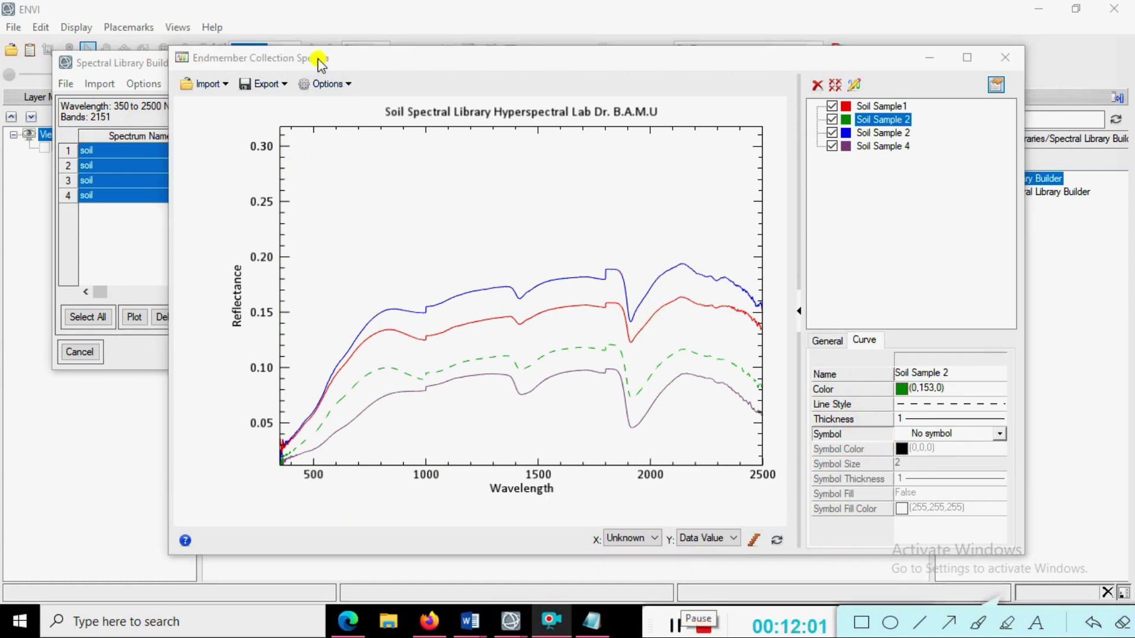
Try curve smoothing on the soil spectra, reduce its level to the minimum and switch it off again
left_click(324, 83)
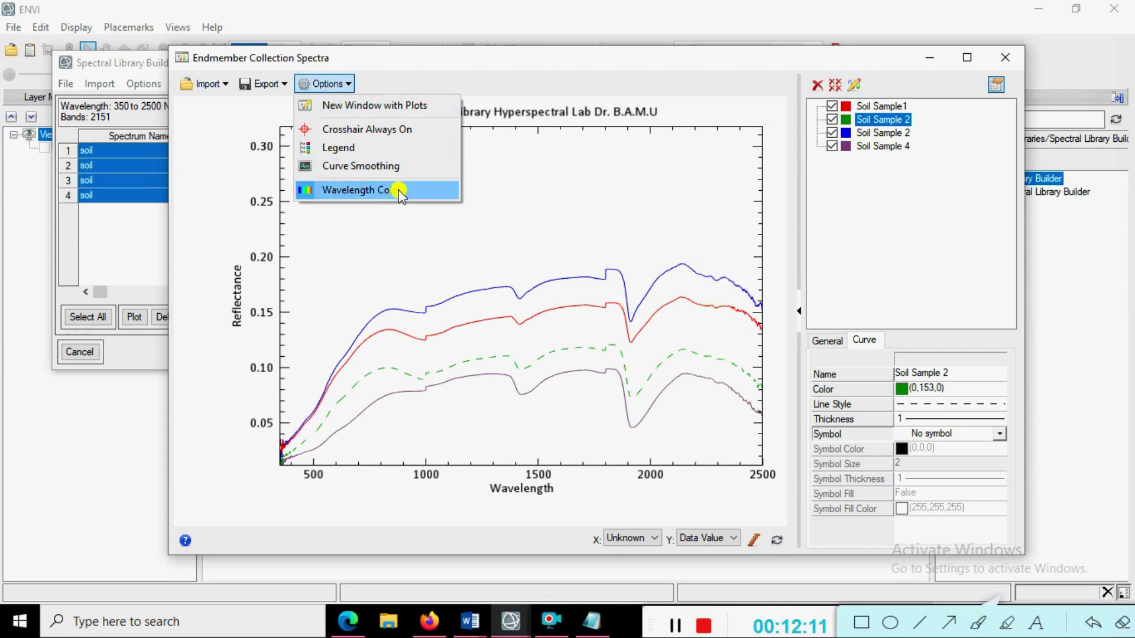
left_click(352, 169)
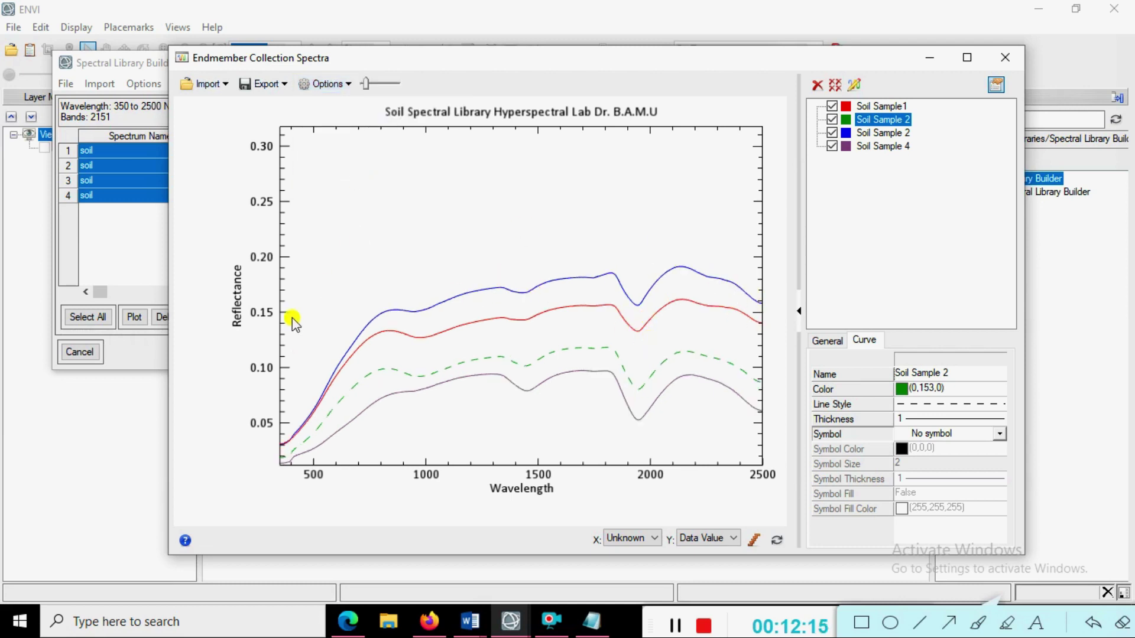
left_click_drag(366, 84, 339, 88)
left_click(331, 84)
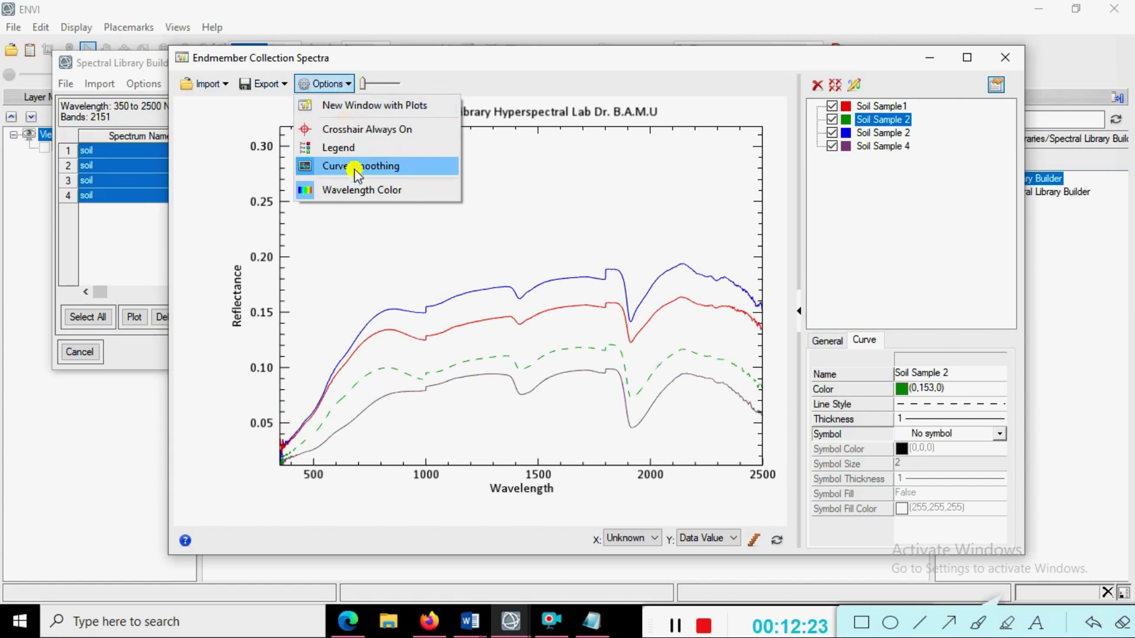
left_click(354, 169)
Turn on curve smoothing for the soil spectra and raise the smoothing level slightly above the minimum
left_click(331, 84)
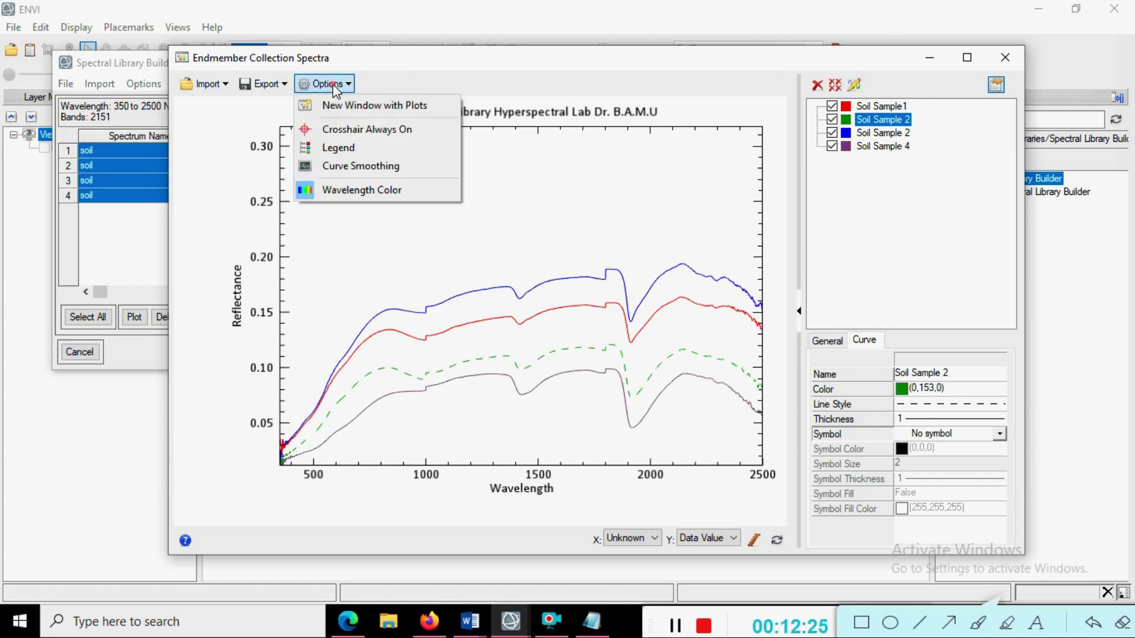
left_click(358, 167)
left_click(529, 323)
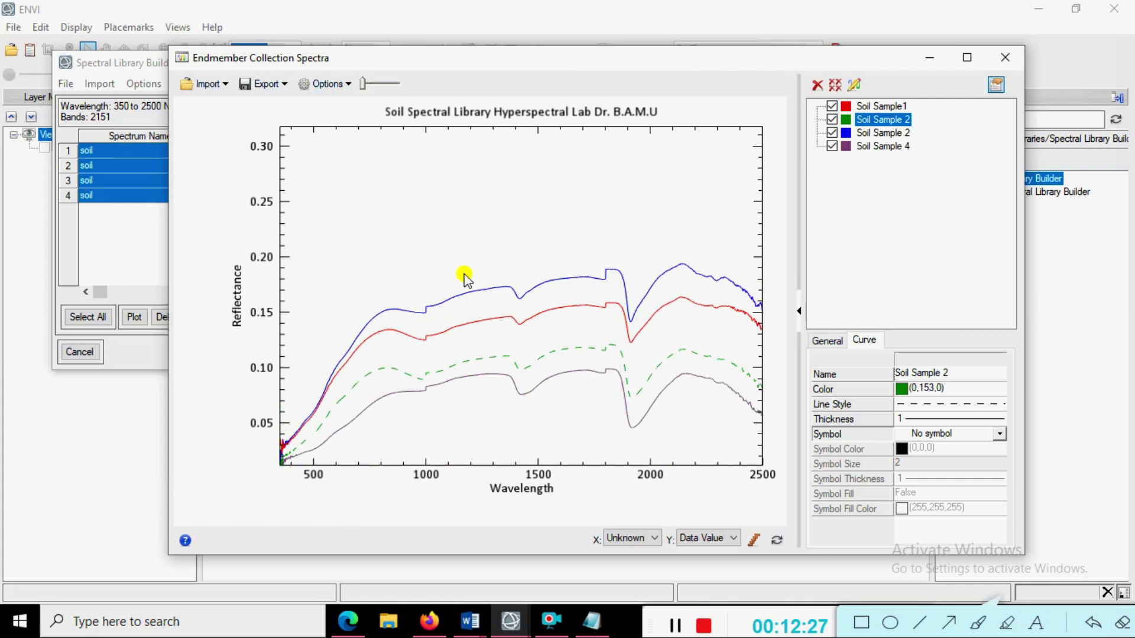
mouse_move(356, 85)
left_mouse_down()
mouse_move(385, 84)
mouse_move(365, 94)
left_mouse_up()
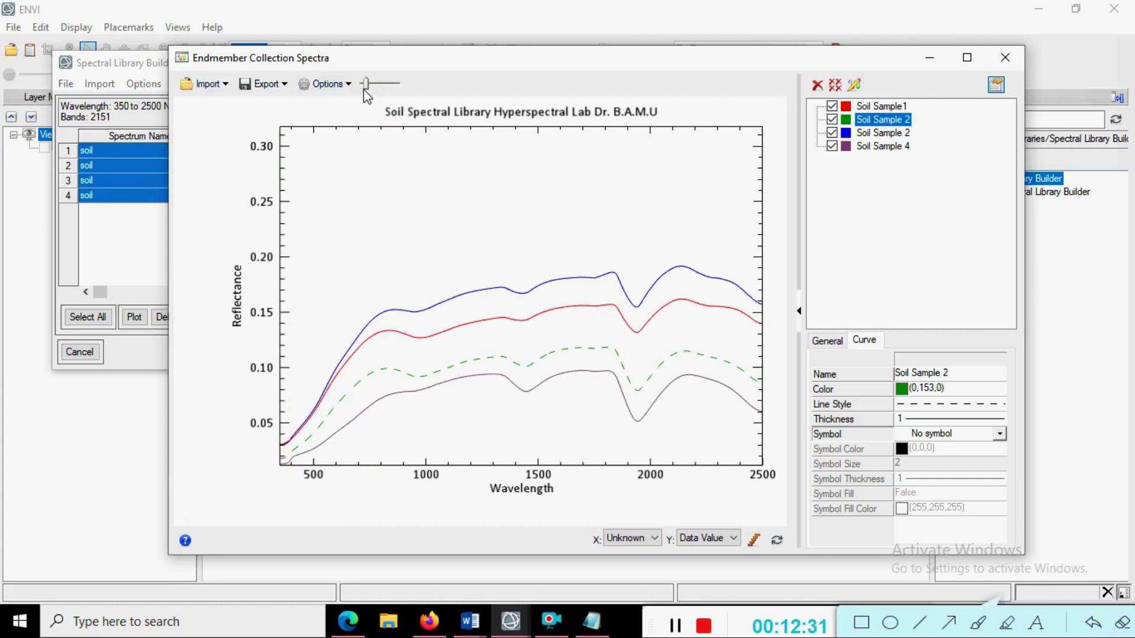
Show the plot legend and place it low in the middle of the plot, over the lower curves
left_click(324, 83)
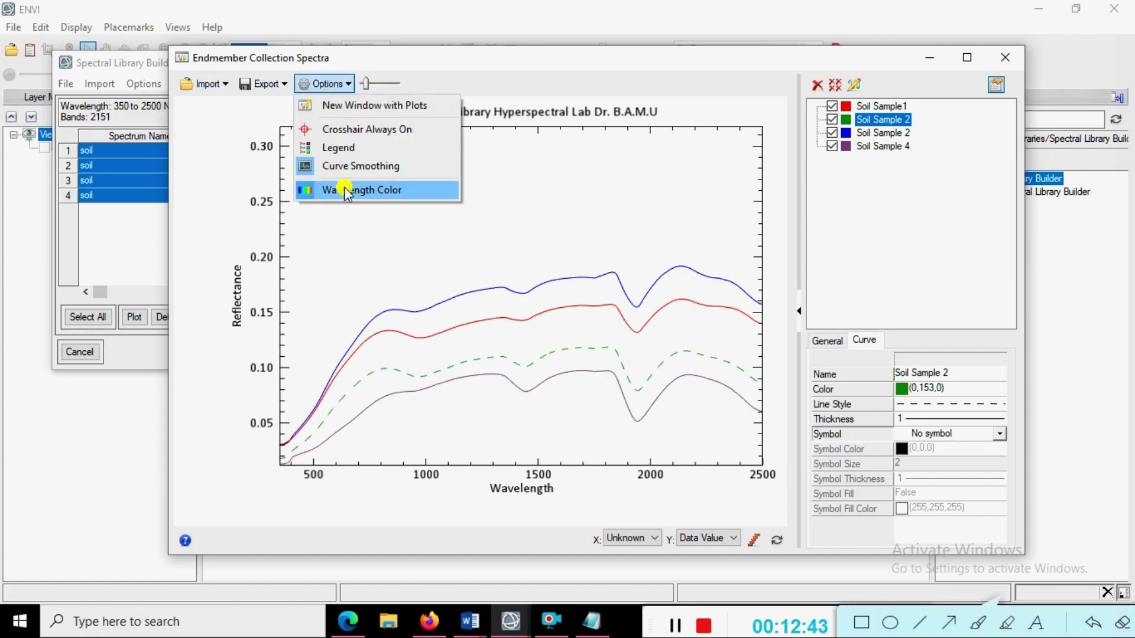
left_click(339, 149)
left_click_drag(671, 155, 579, 399)
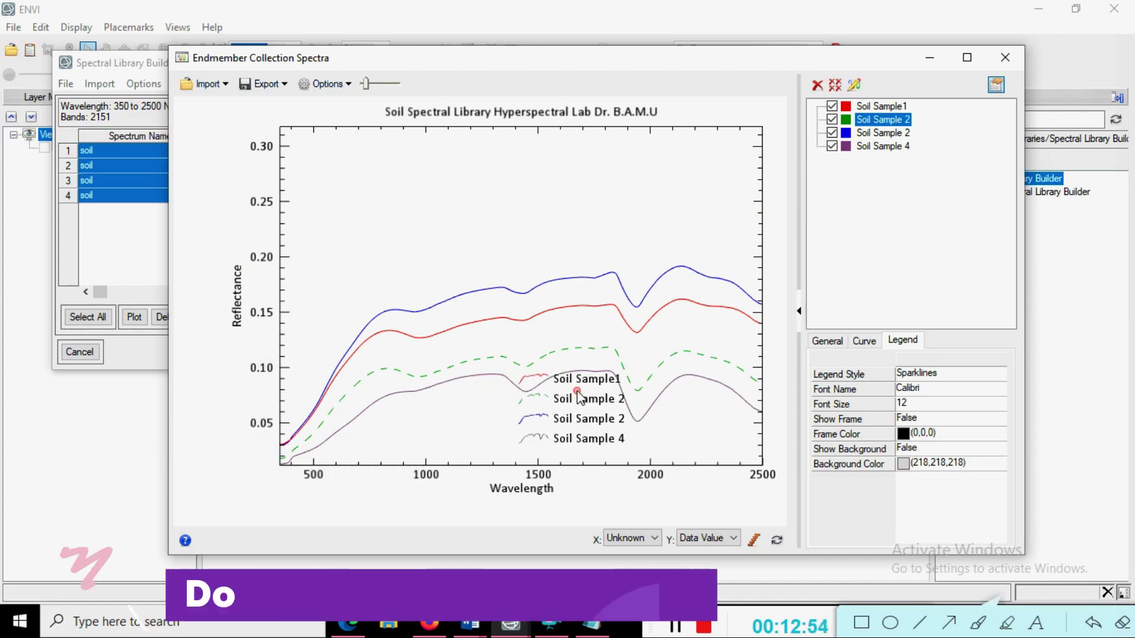
Set the Y axis maximum range to 0.2 and shift the legend slightly left into the space below the curves
left_click(843, 343)
left_click(923, 382)
scroll(915, 433, "up", 1)
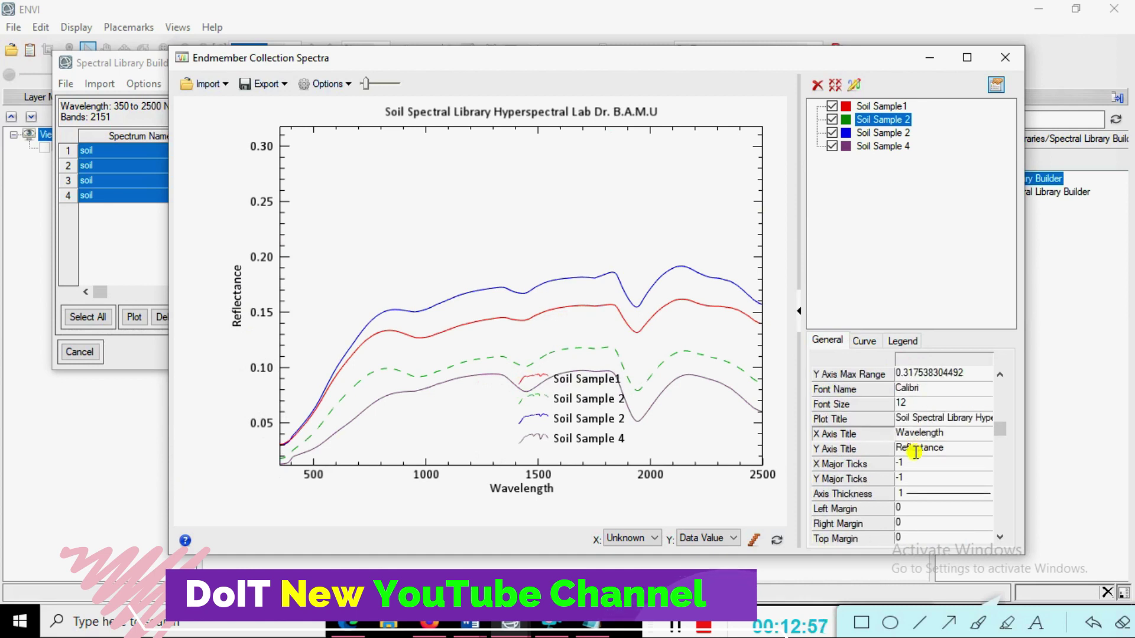
left_click(983, 373)
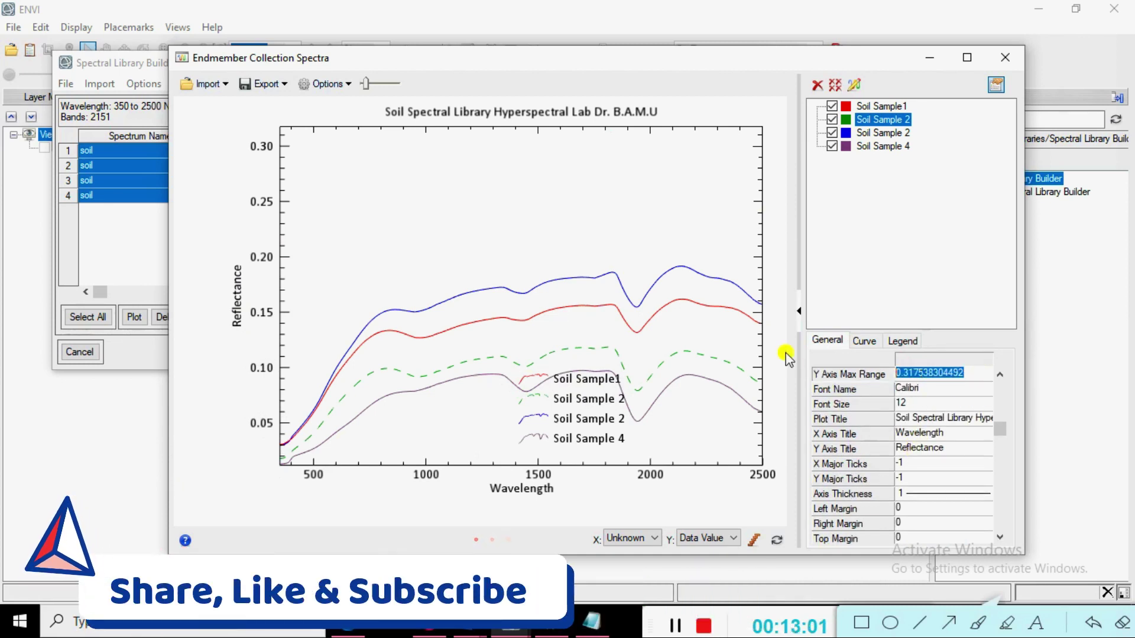
type("0.2")
key("Return")
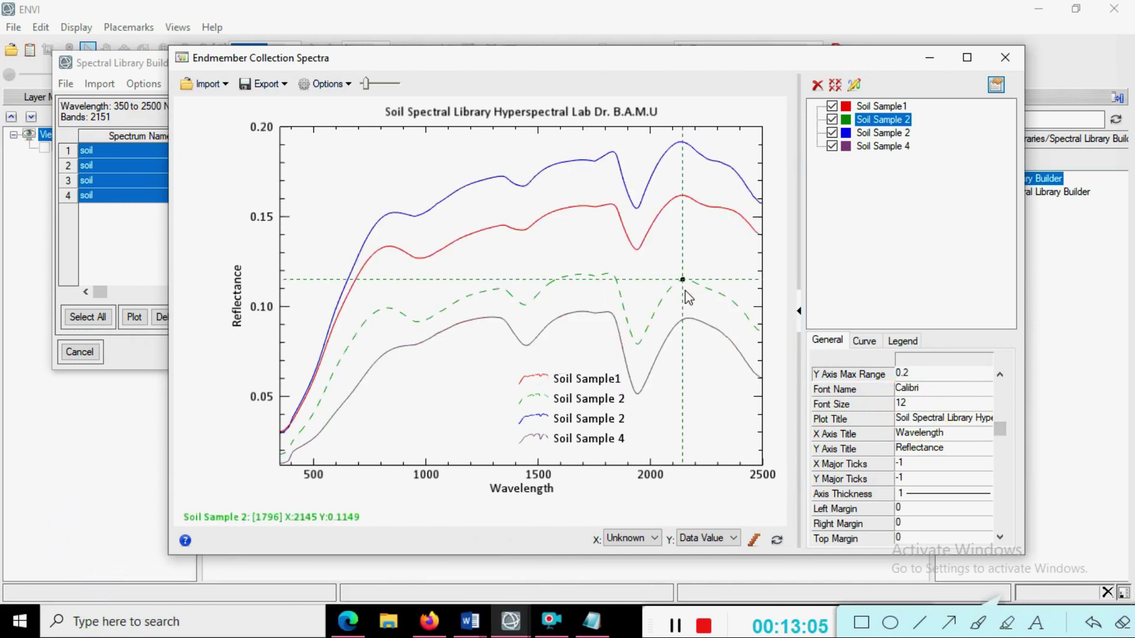
left_click_drag(600, 398, 575, 400)
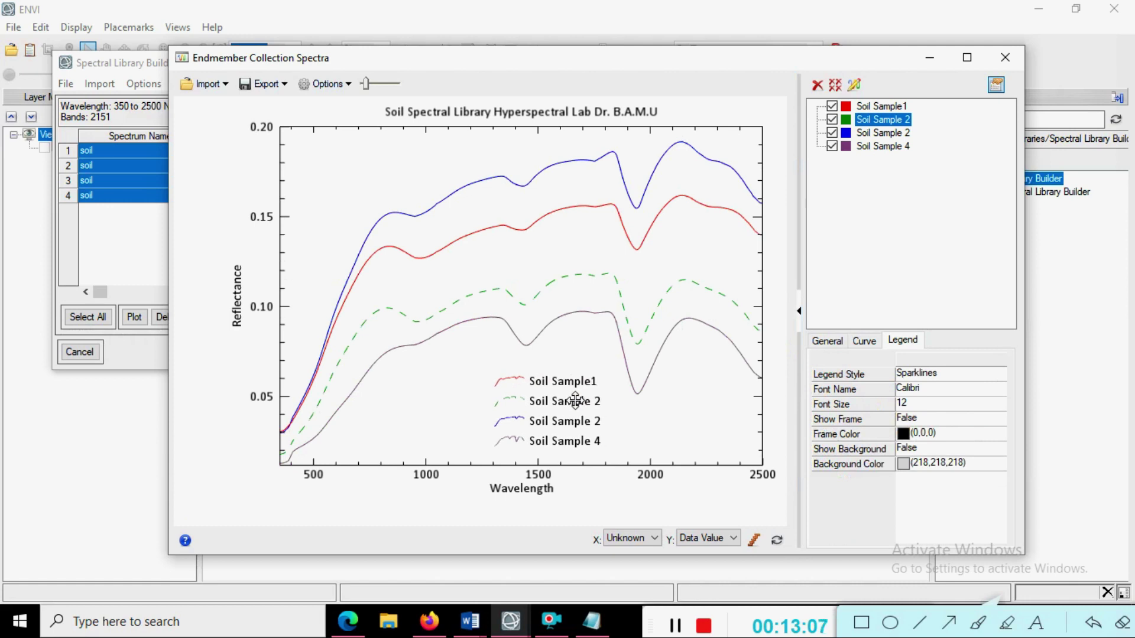
Keep the crosshair always on and place it on the Soil Sample 4 curve at about X 1933
left_click(320, 87)
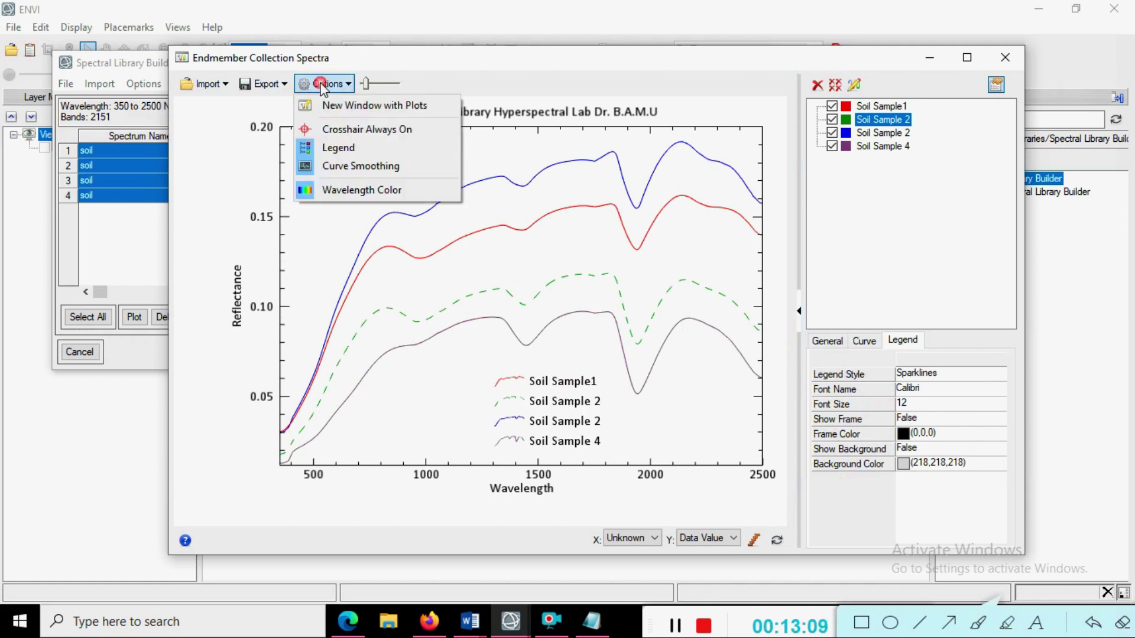
left_click(331, 126)
left_click_drag(683, 280, 639, 393)
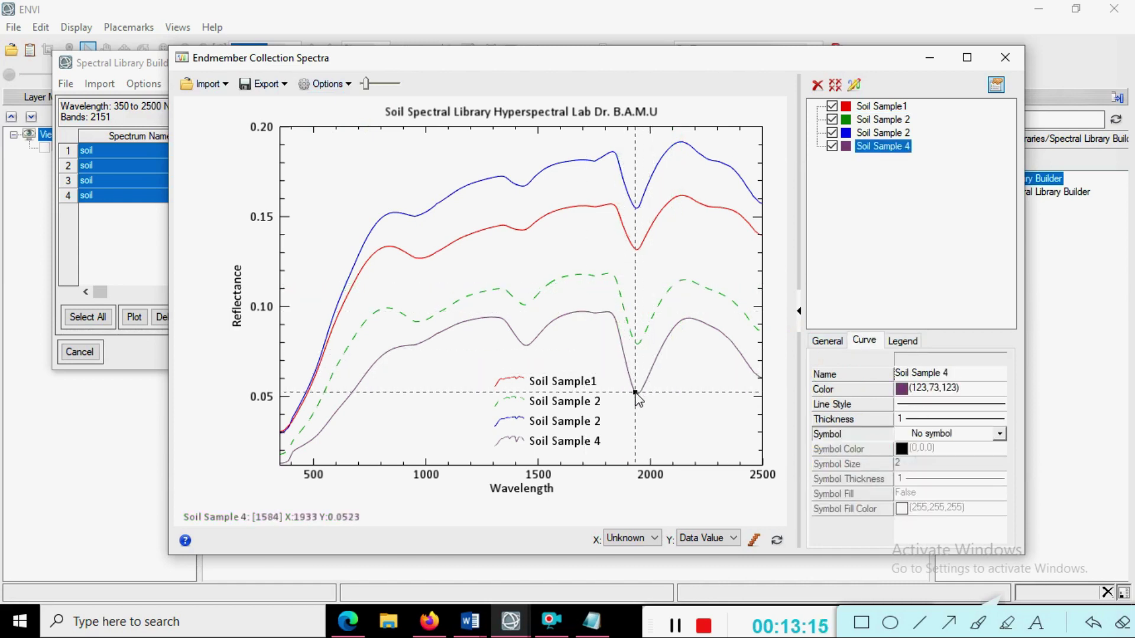
Open a new plot window from the soil spectra plot
left_click(326, 87)
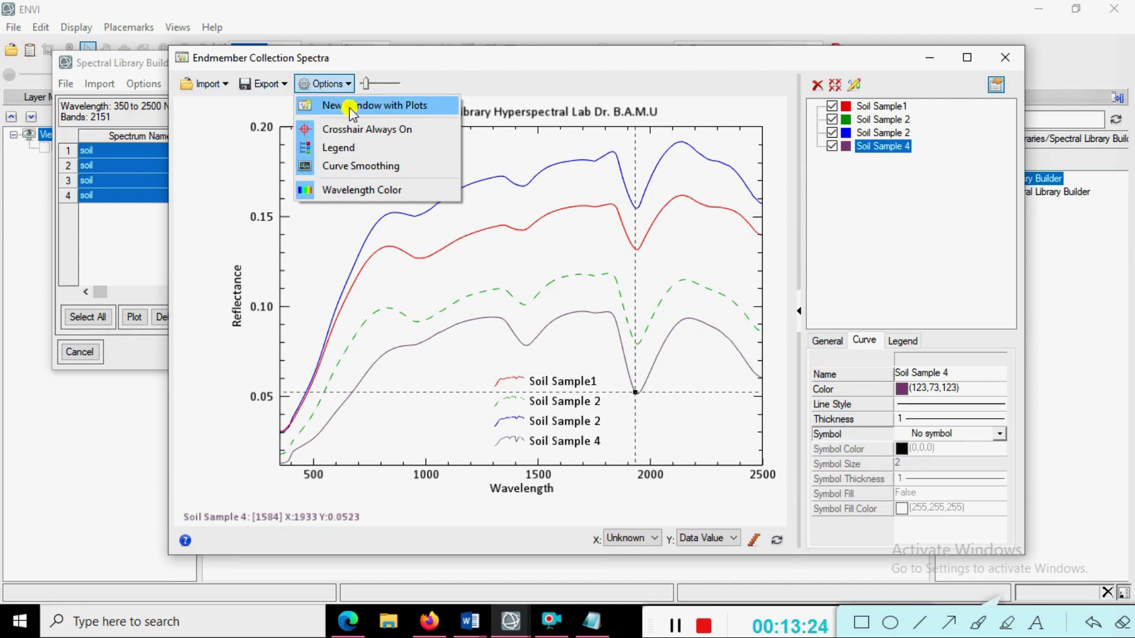
left_click(318, 105)
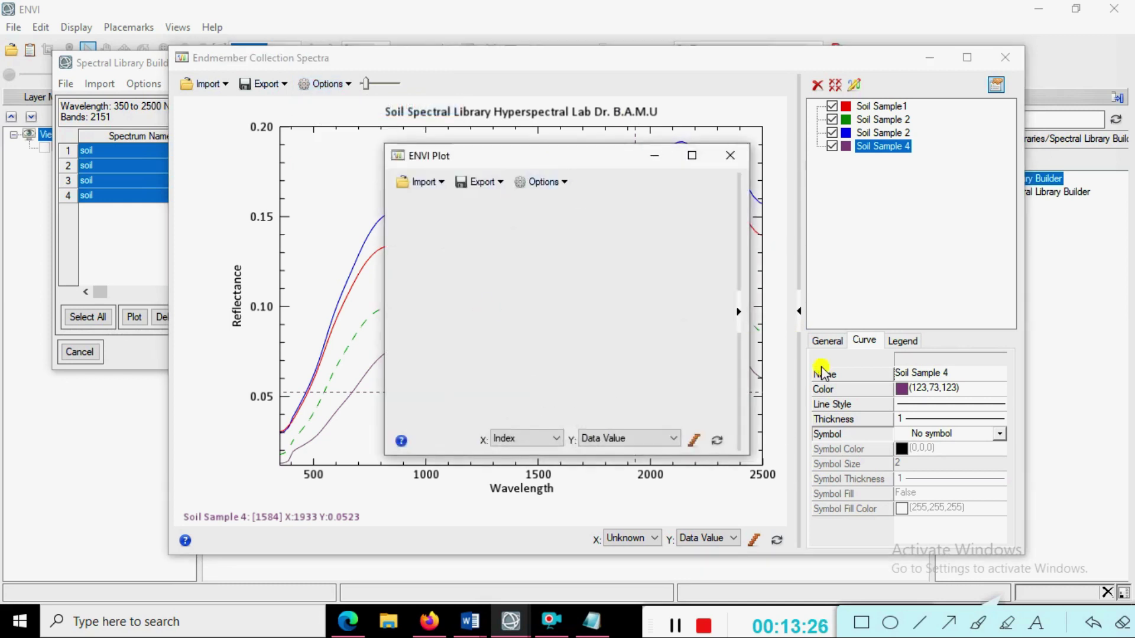
left_click_drag(385, 144, 45, 75)
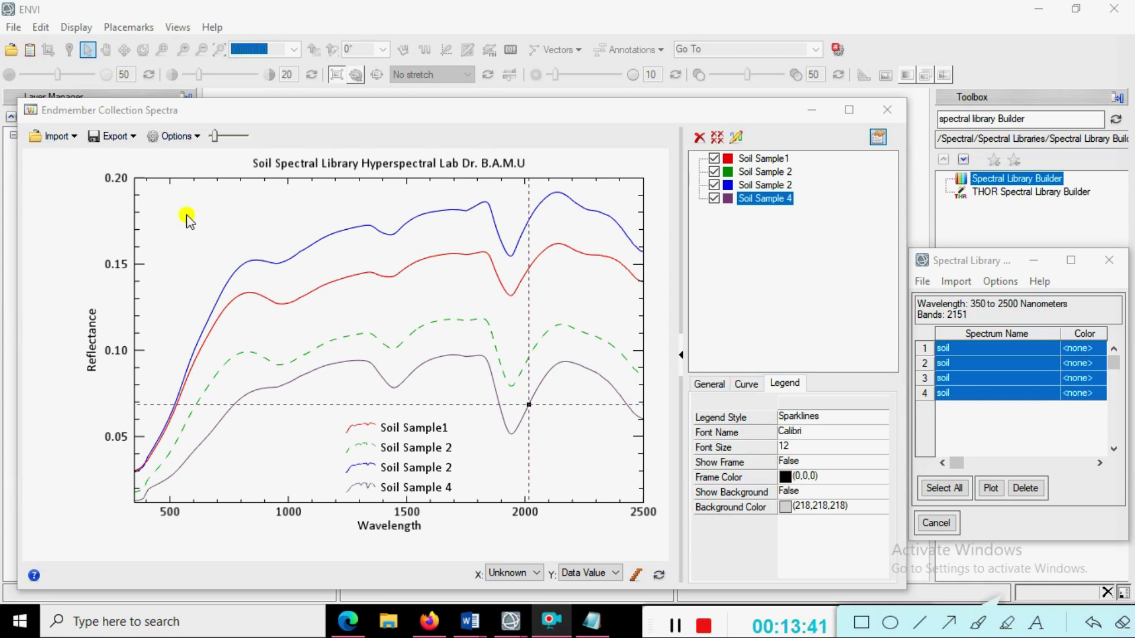
Start exporting the spectra to ASCII and browse to the 100 Soil Sample folder for the output file
left_click(121, 140)
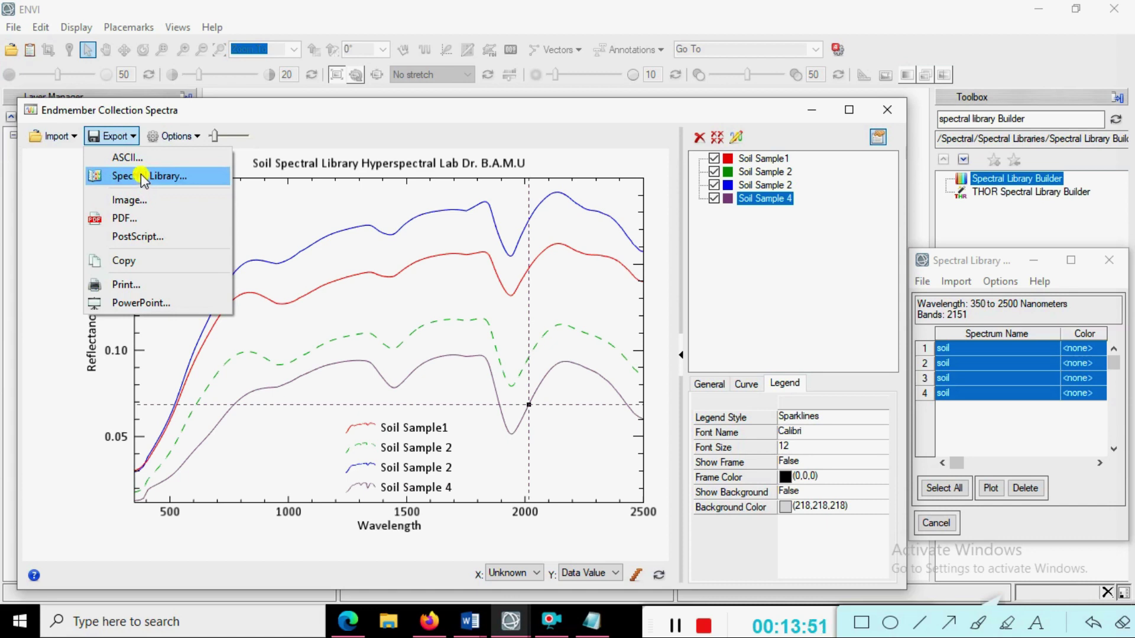
left_click(131, 158)
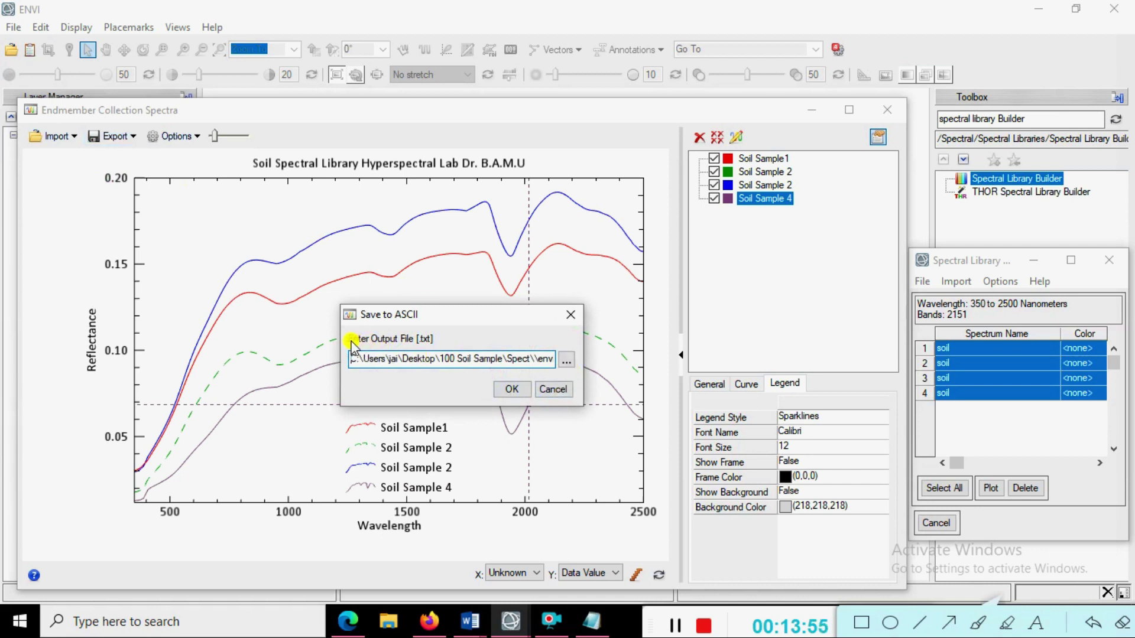
left_click(566, 360)
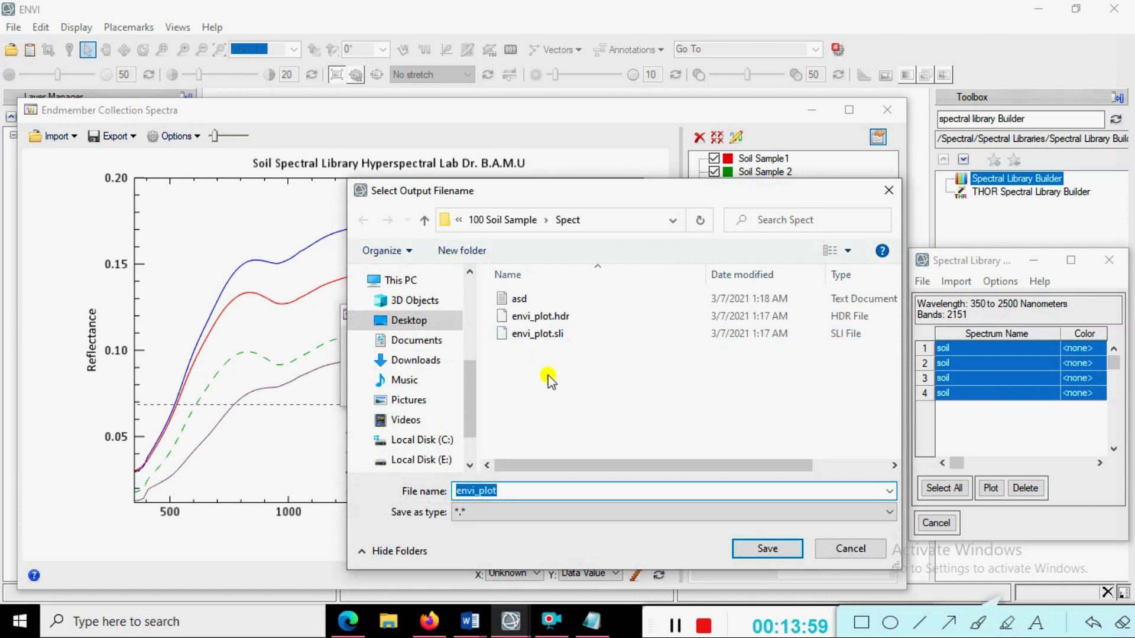
left_click(509, 221)
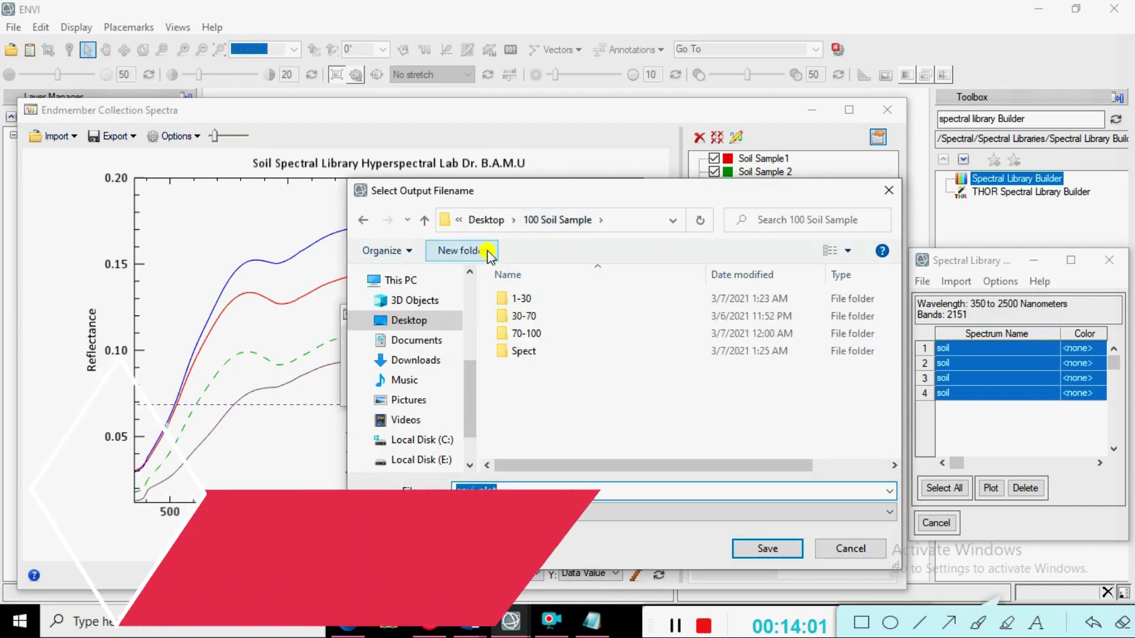
Create a folder named "Spectral Library" inside 100 Soil Sample and open it as the export location
left_click(462, 251)
type("Spectral")
type(" Sign")
key("BackSpace")
key("BackSpace")
key("BackSpace")
key("BackSpace")
type("L")
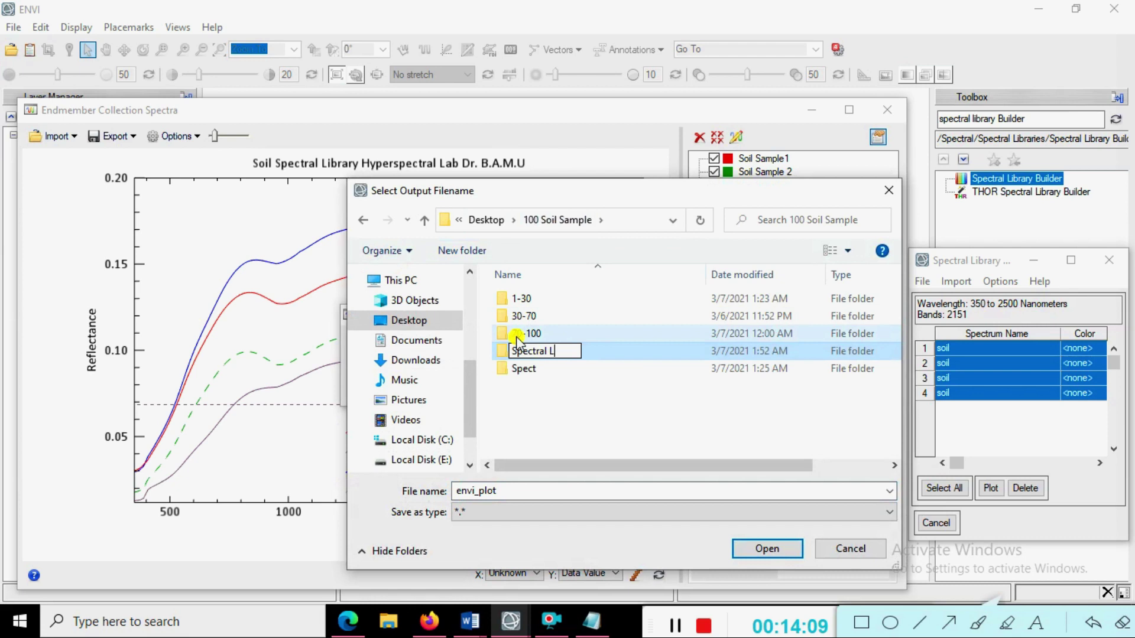
type("ibrary ")
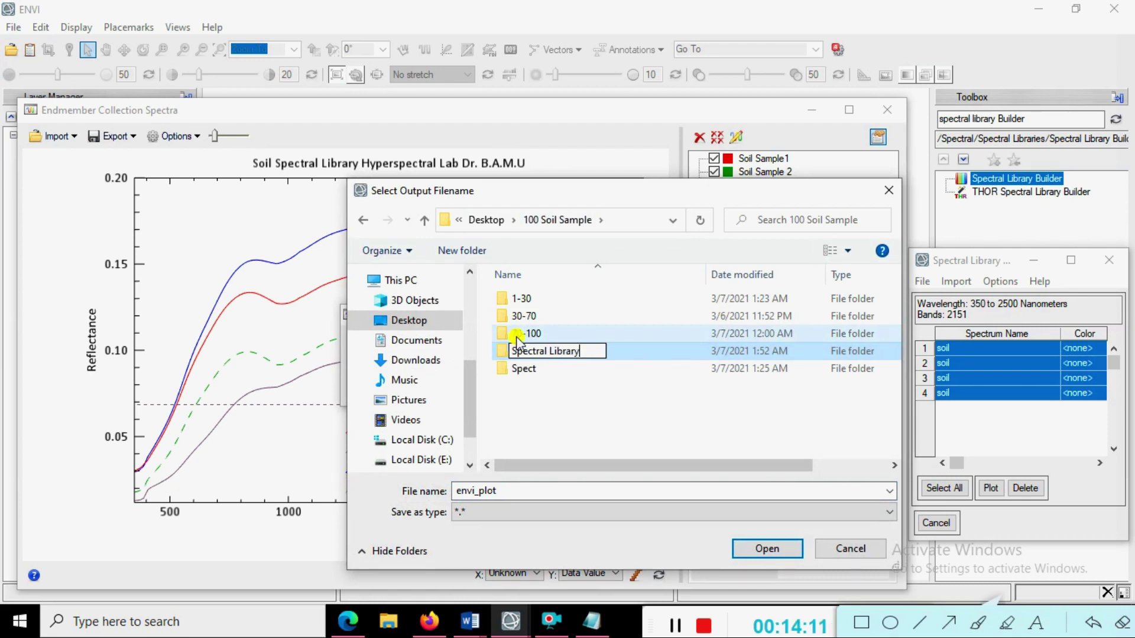
type("BAMI")
key("BackSpace")
type("U")
key("BackSpace")
key("BackSpace")
key("BackSpace")
key("BackSpace")
key("BackSpace")
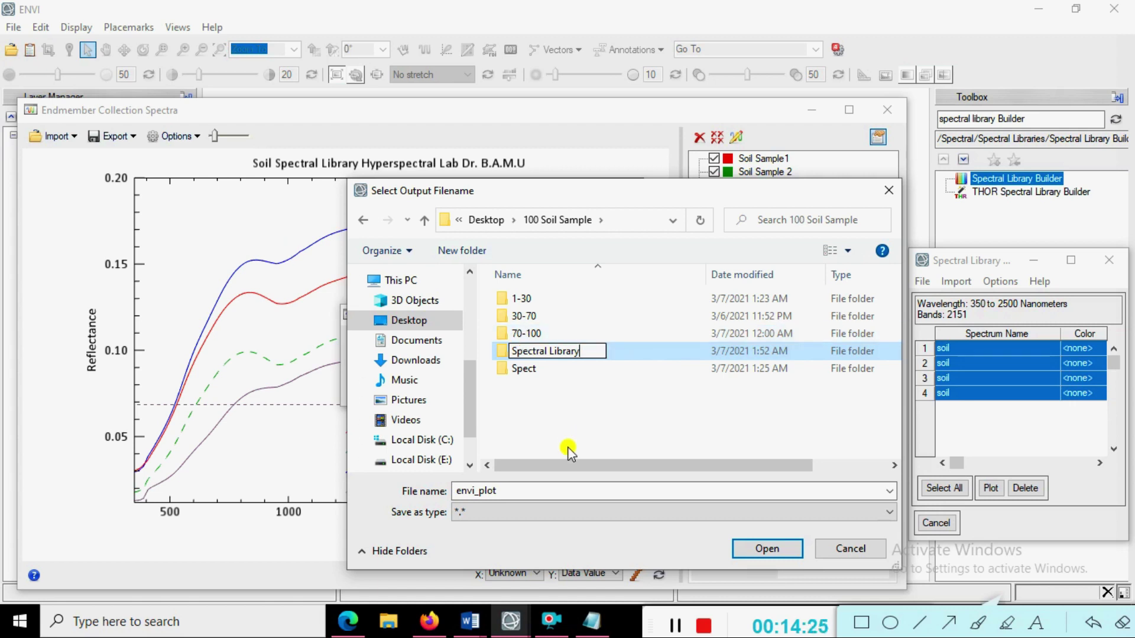
left_click(573, 418)
left_click(545, 353)
double_click(545, 353)
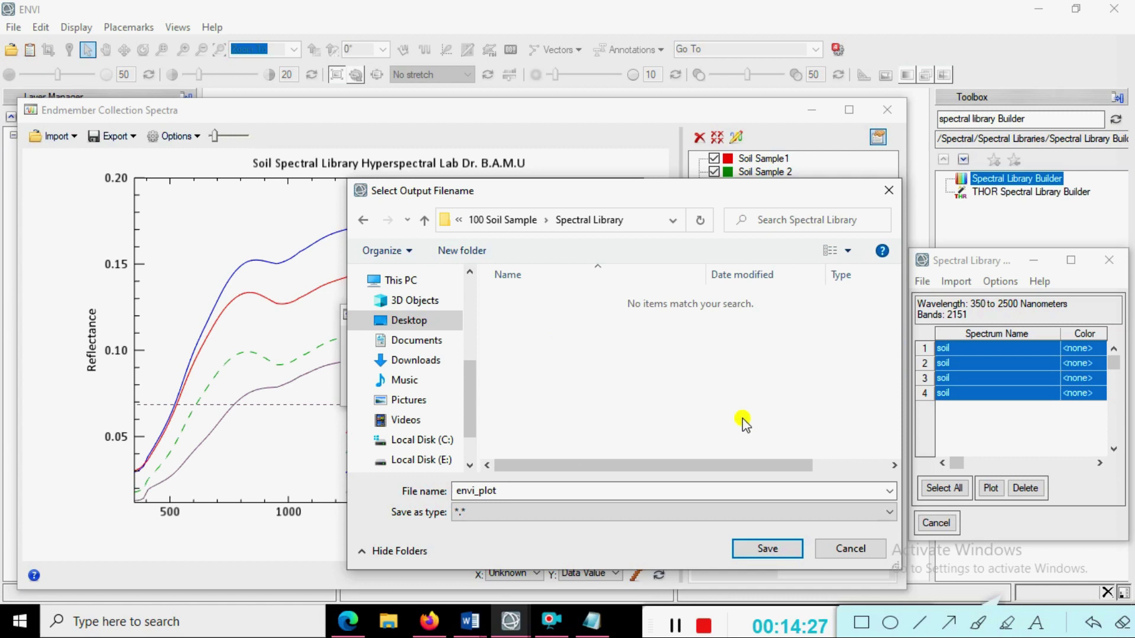
Name the ASCII output file "Soil ASCISpectral" and accept it in the Spectral Library folder
double_click(563, 489)
type("ASCISpectral")
key("Home")
type("Soil")
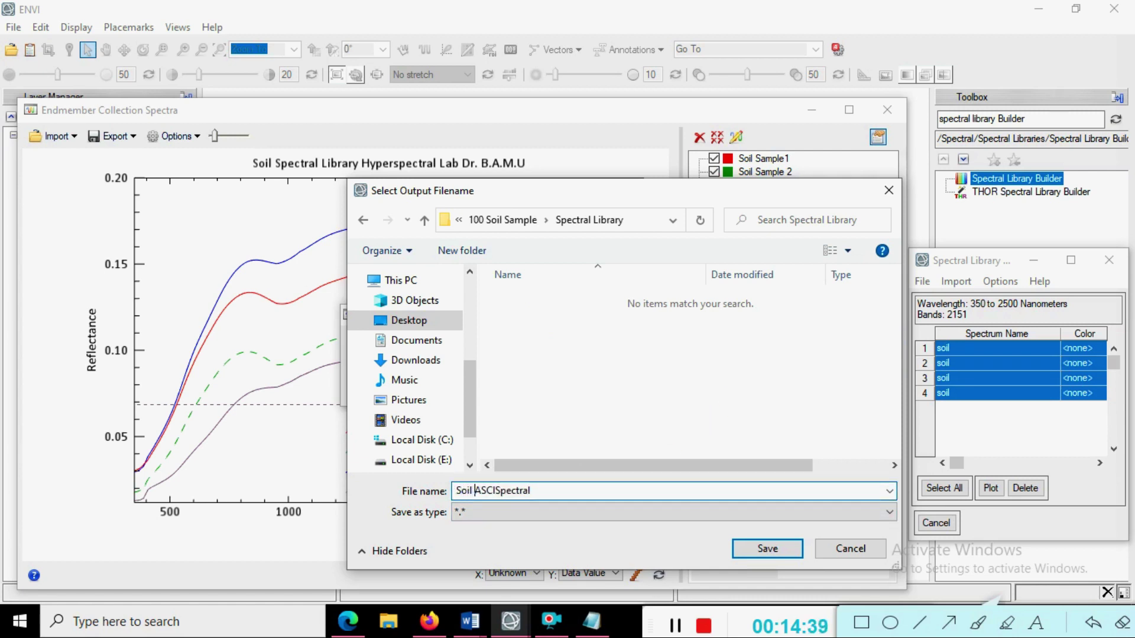
left_click(563, 489)
left_click(769, 549)
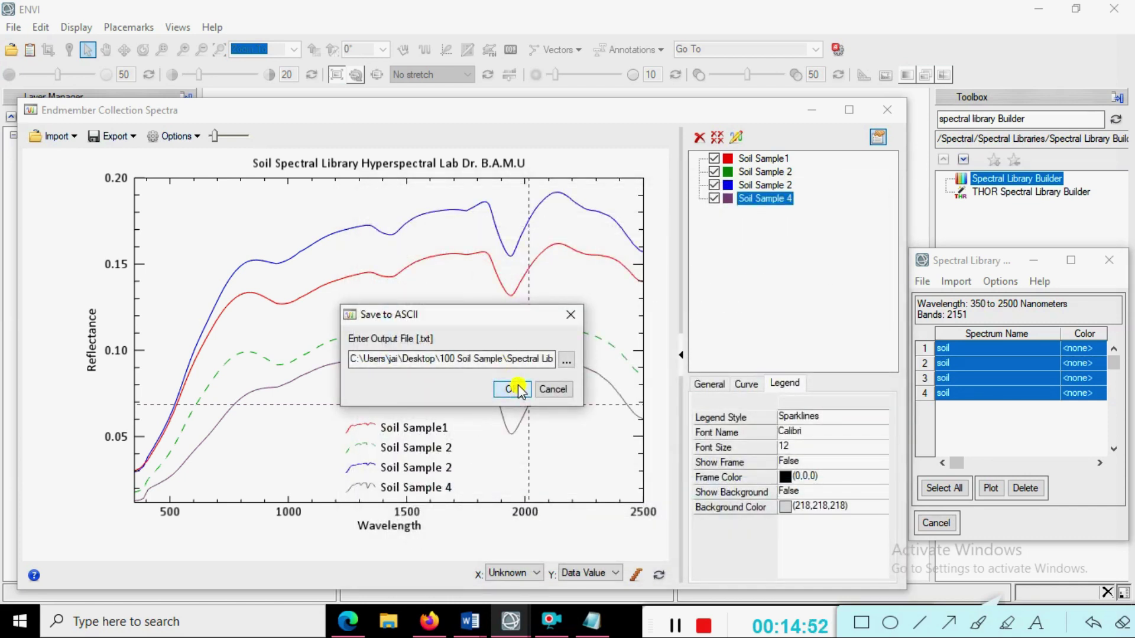
Confirm the ASCII export of the soil spectra
left_click(514, 389)
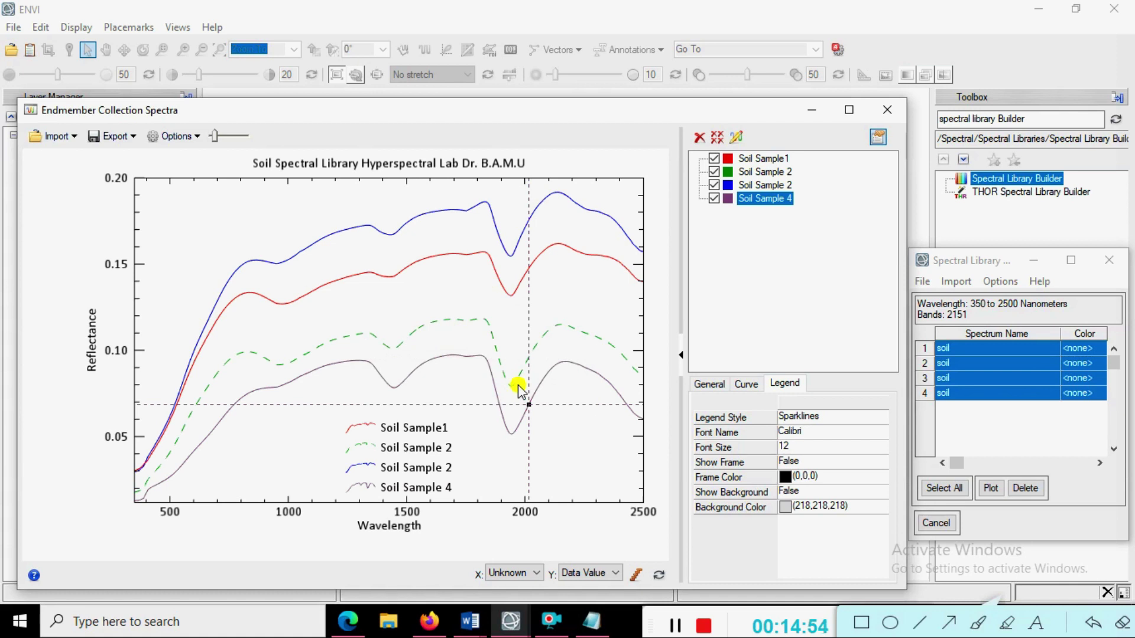
left_click(115, 137)
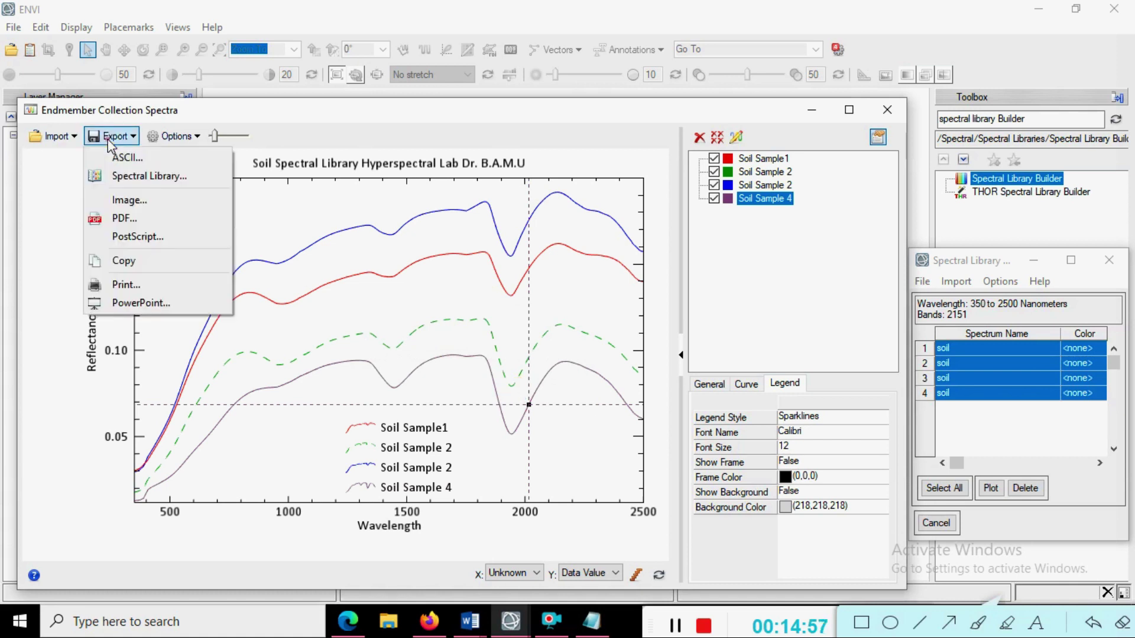
left_click(115, 177)
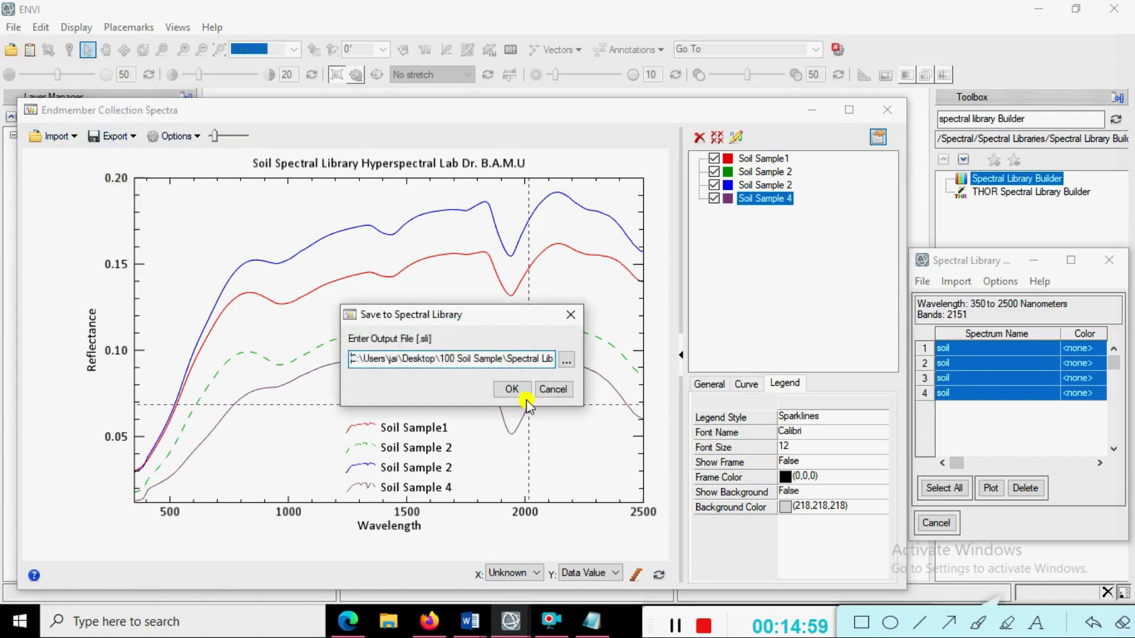
left_click(567, 360)
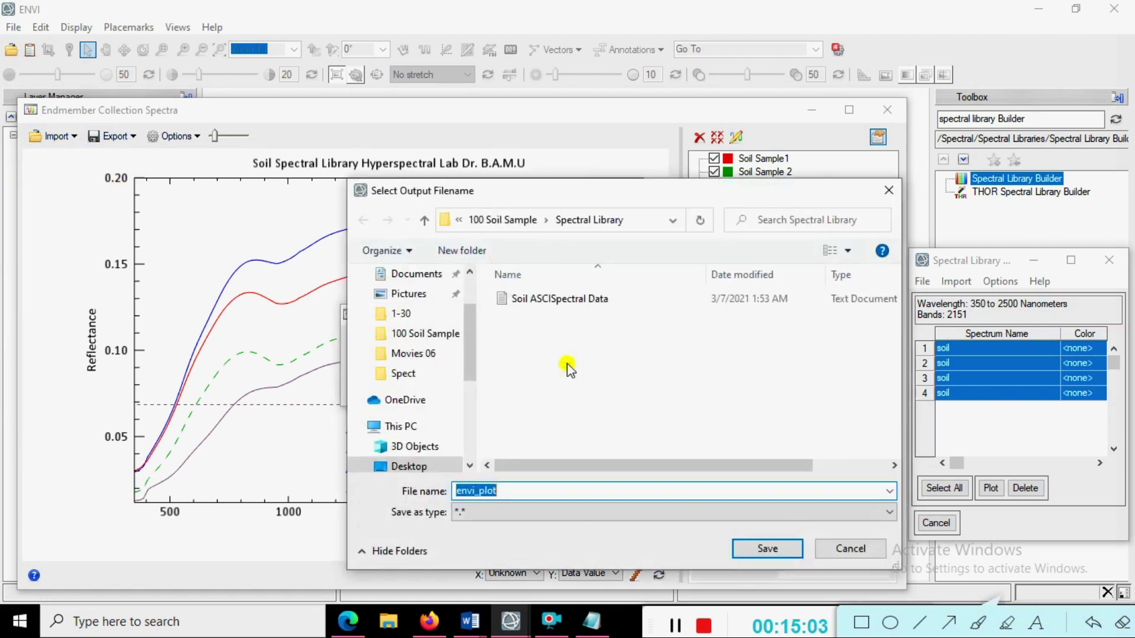
left_click(512, 492)
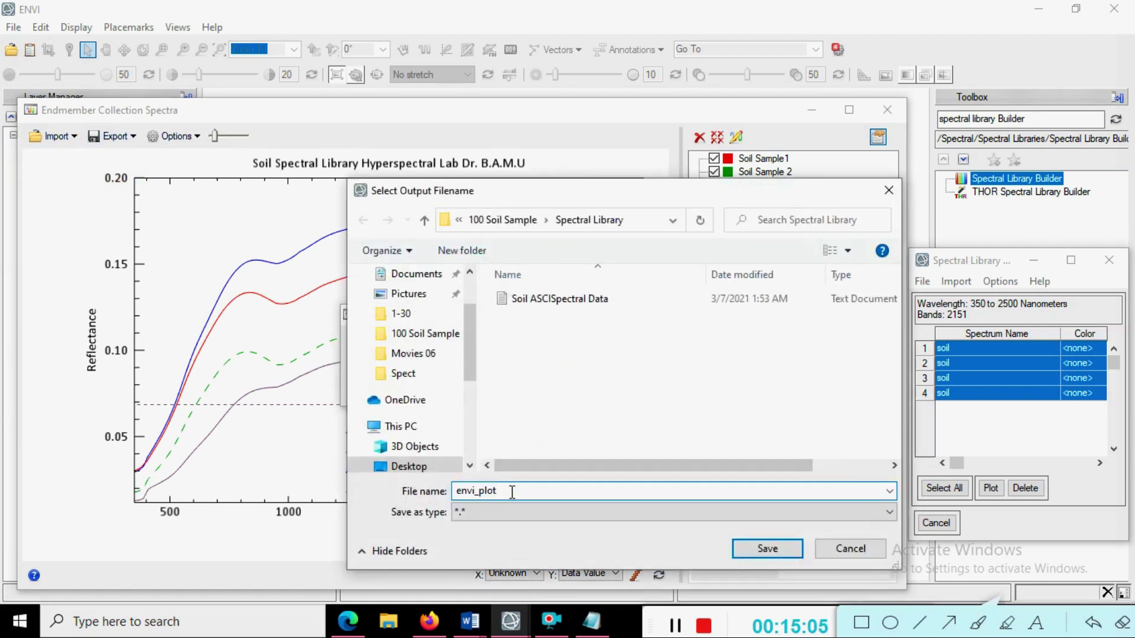
left_click(851, 549)
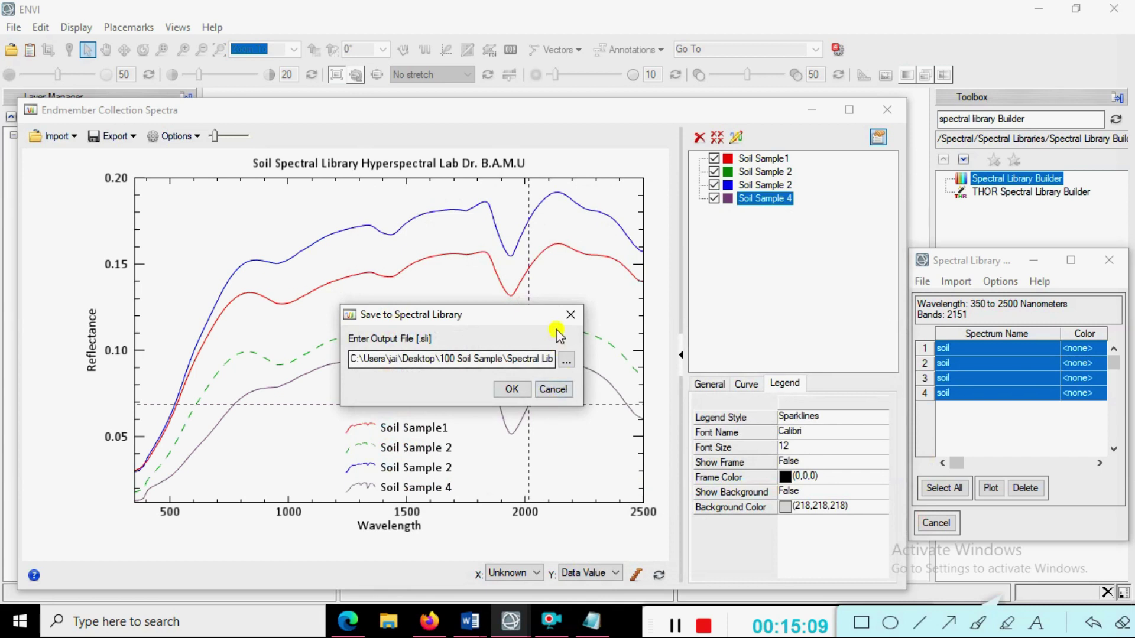
left_click(571, 314)
Export the soil spectra as a spectral library file named "SpectralLib" in the Spectral Library folder
left_click(129, 140)
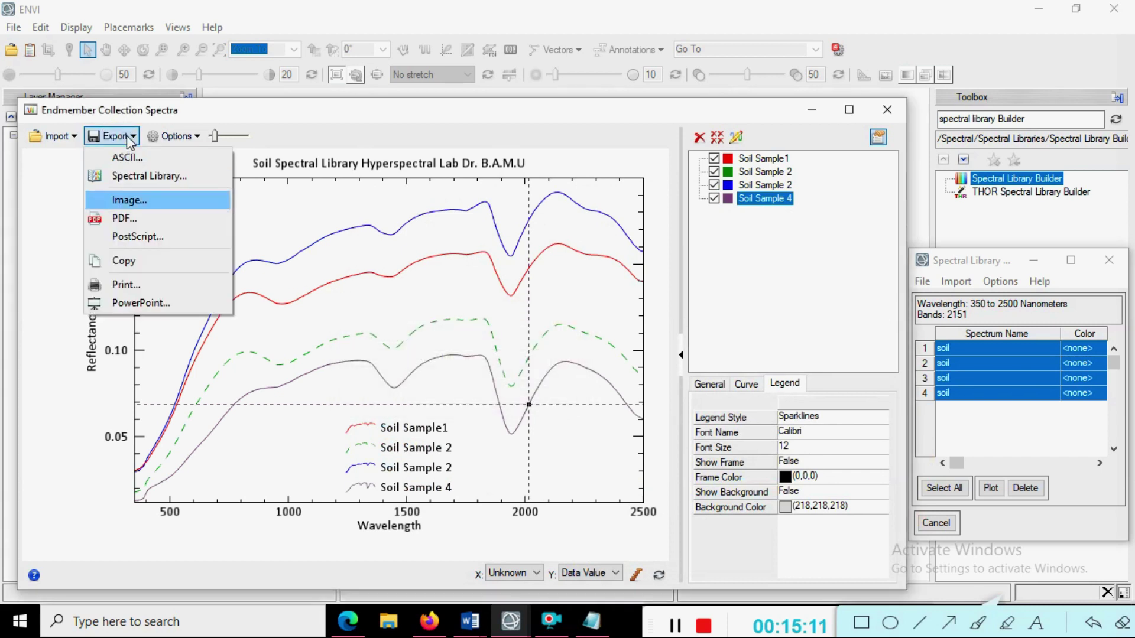
left_click(130, 186)
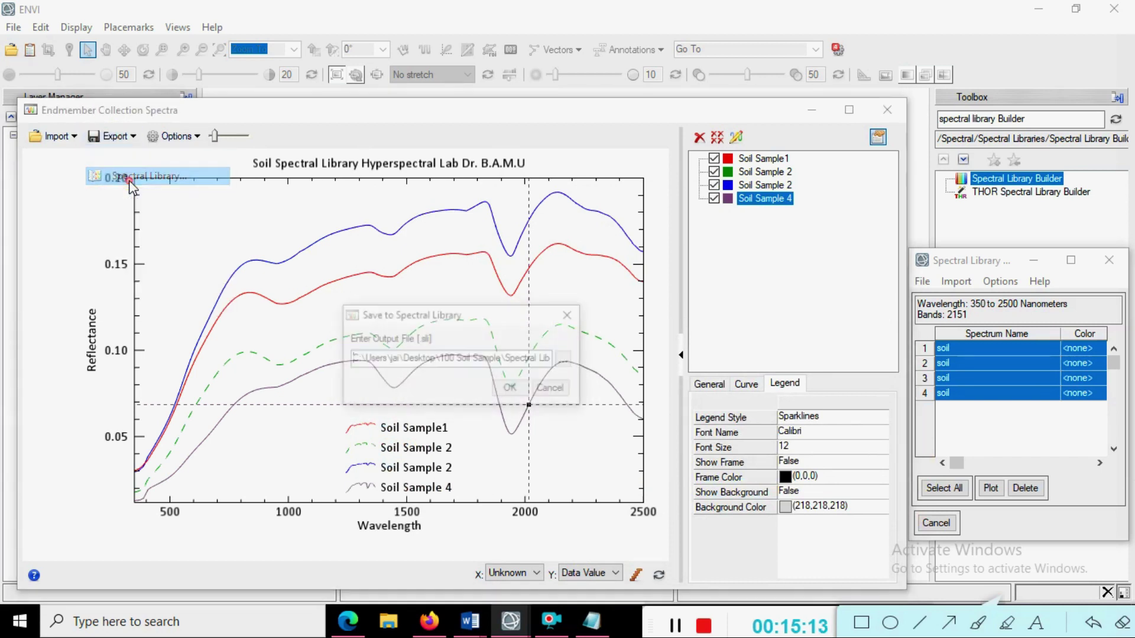
left_click(567, 360)
type("Spectr")
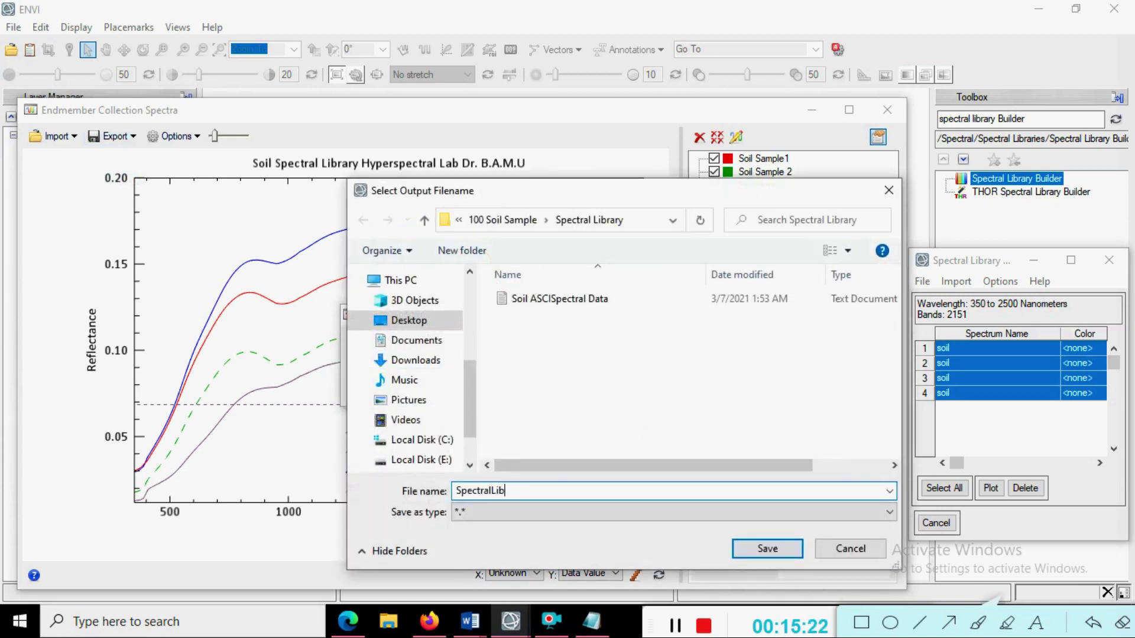
type("al Lib")
left_click(750, 548)
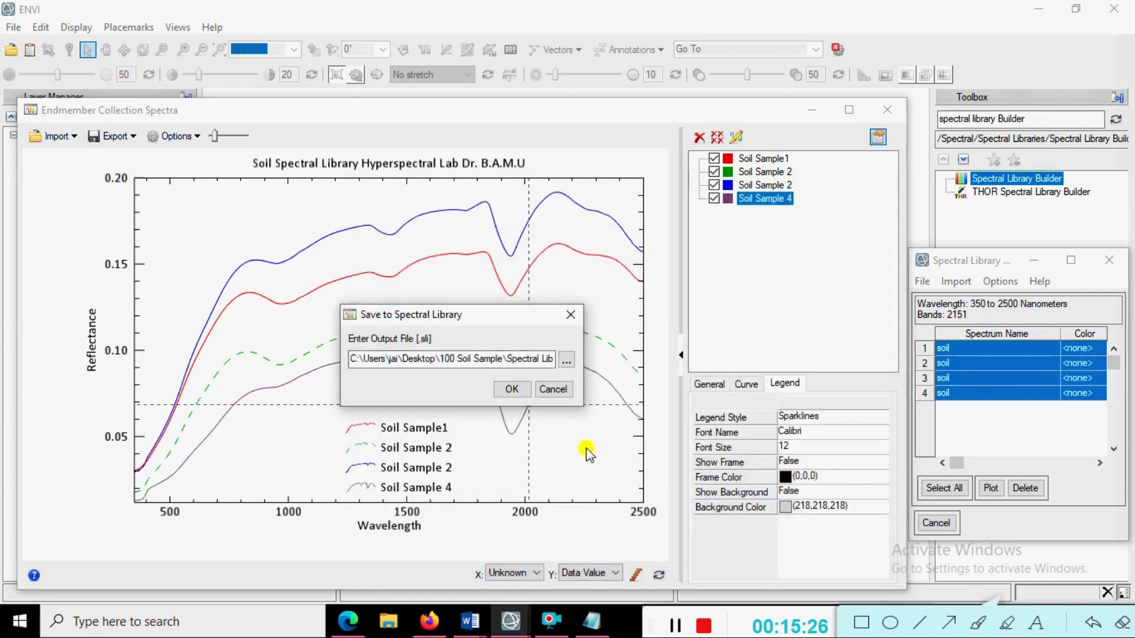
left_click(512, 389)
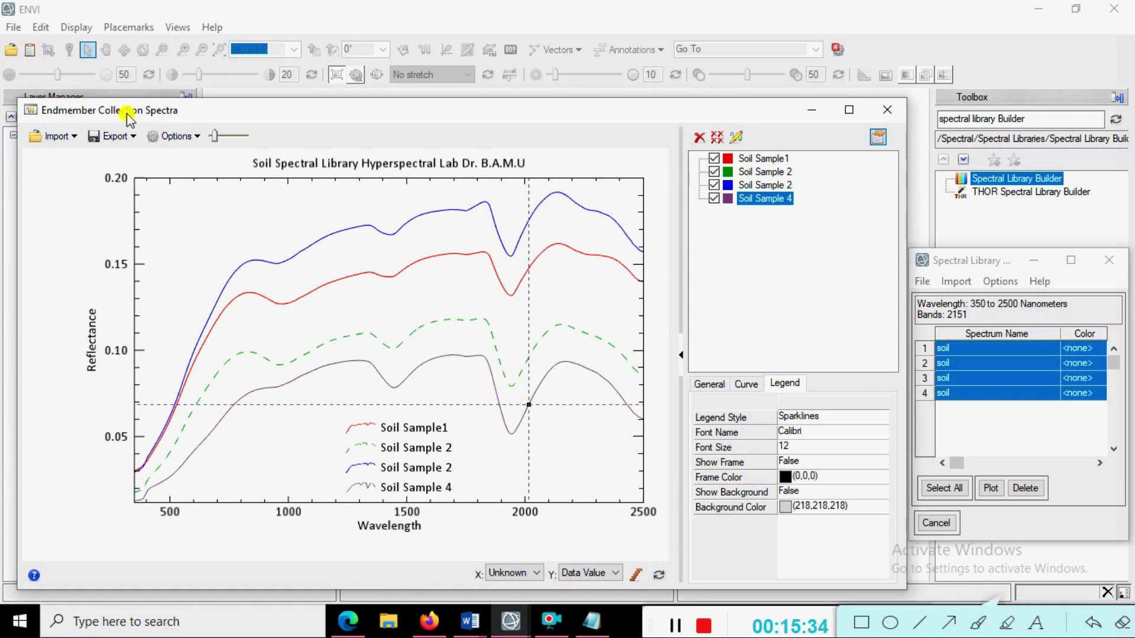
left_click(126, 137)
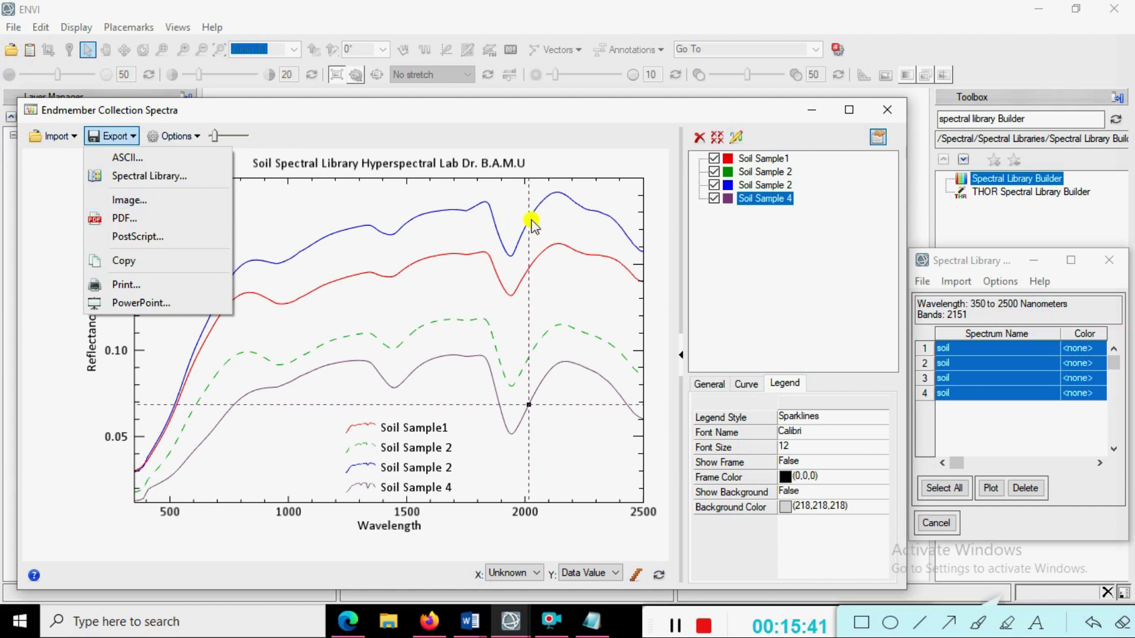
left_click(528, 136)
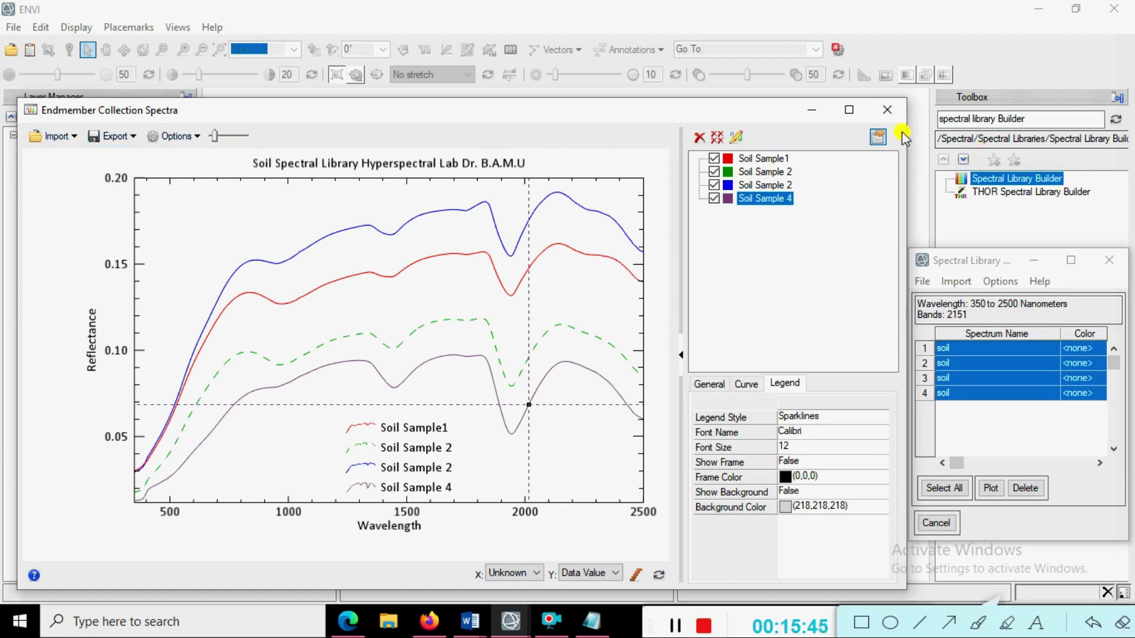
mouse_move(762, 112)
left_mouse_down()
mouse_move(786, 114)
mouse_move(776, 115)
left_mouse_up()
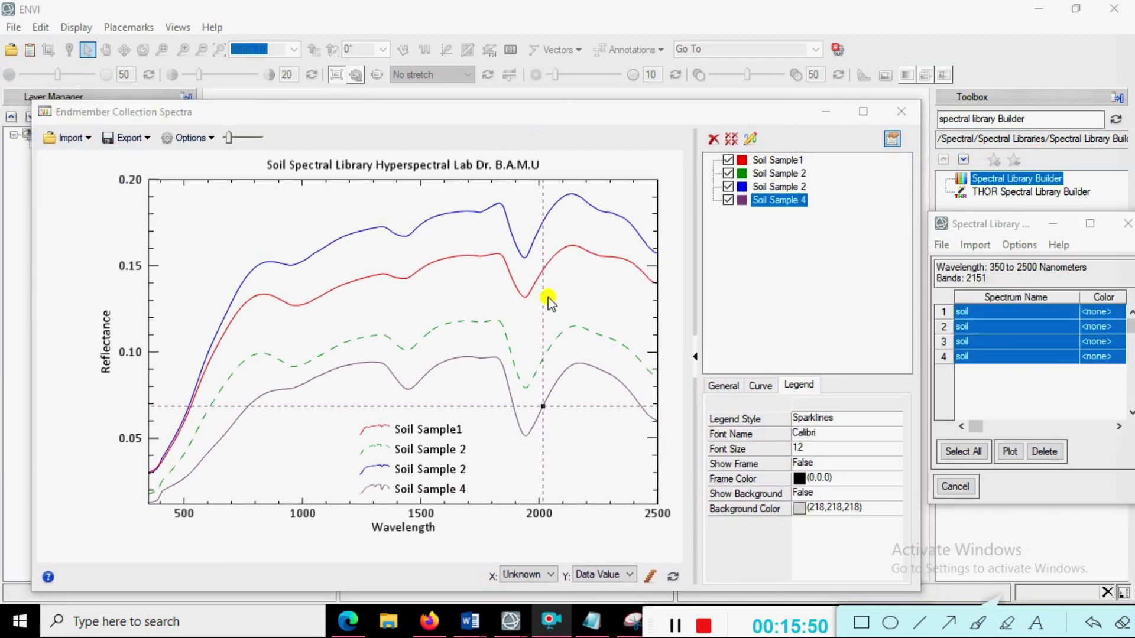
Switch to File Explorer and check the exported files in Desktop > 100 Soil Sample > Spectral Library
left_click(390, 633)
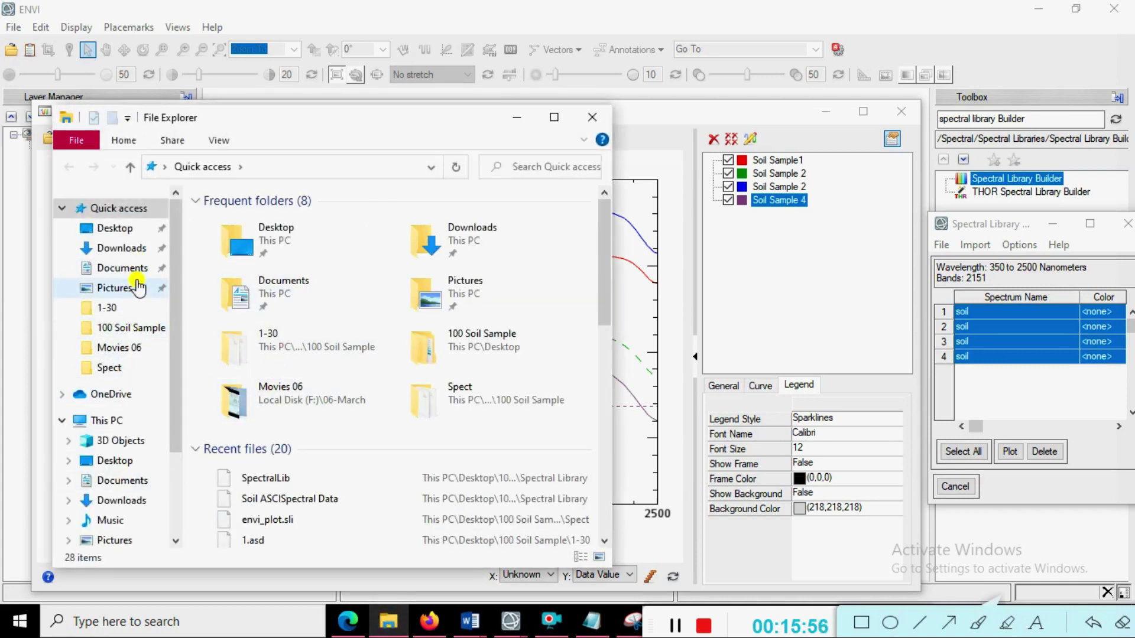
left_click(129, 231)
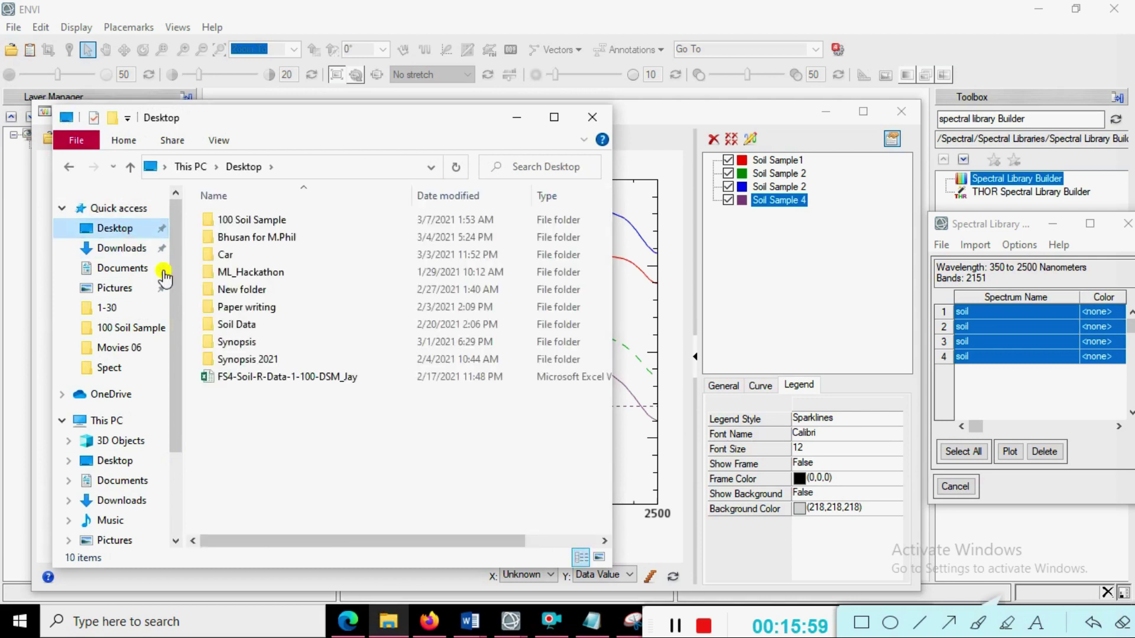
double_click(248, 220)
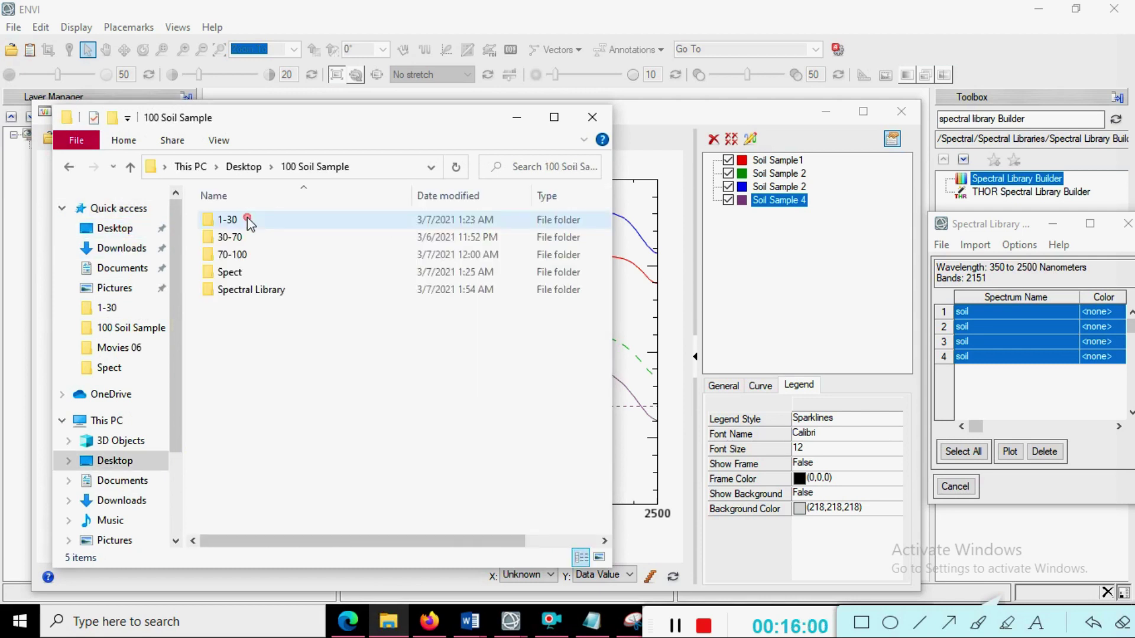
double_click(236, 292)
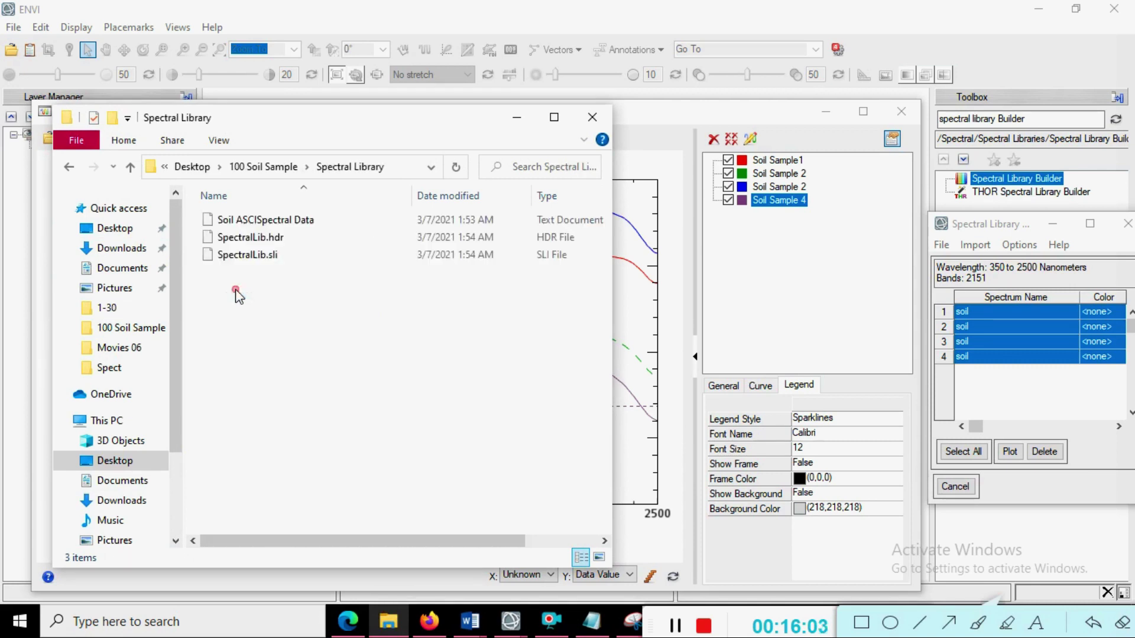
left_click_drag(249, 335, 269, 206)
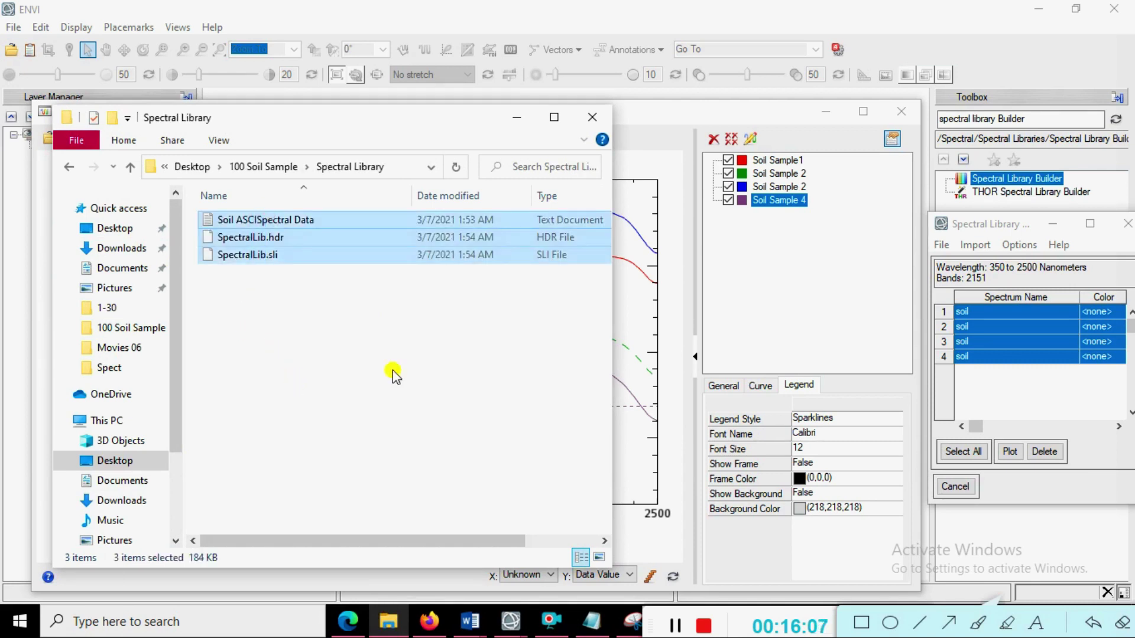
left_click(514, 118)
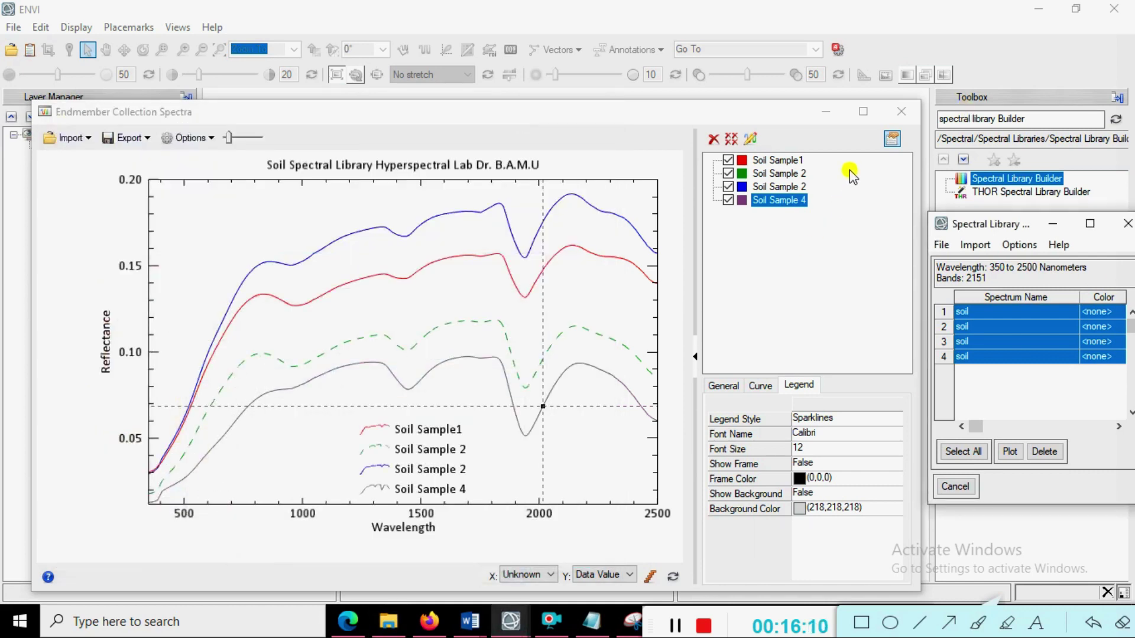
Close the Endmember Collection Spectra plot and the Spectral Library Builder
left_click(906, 113)
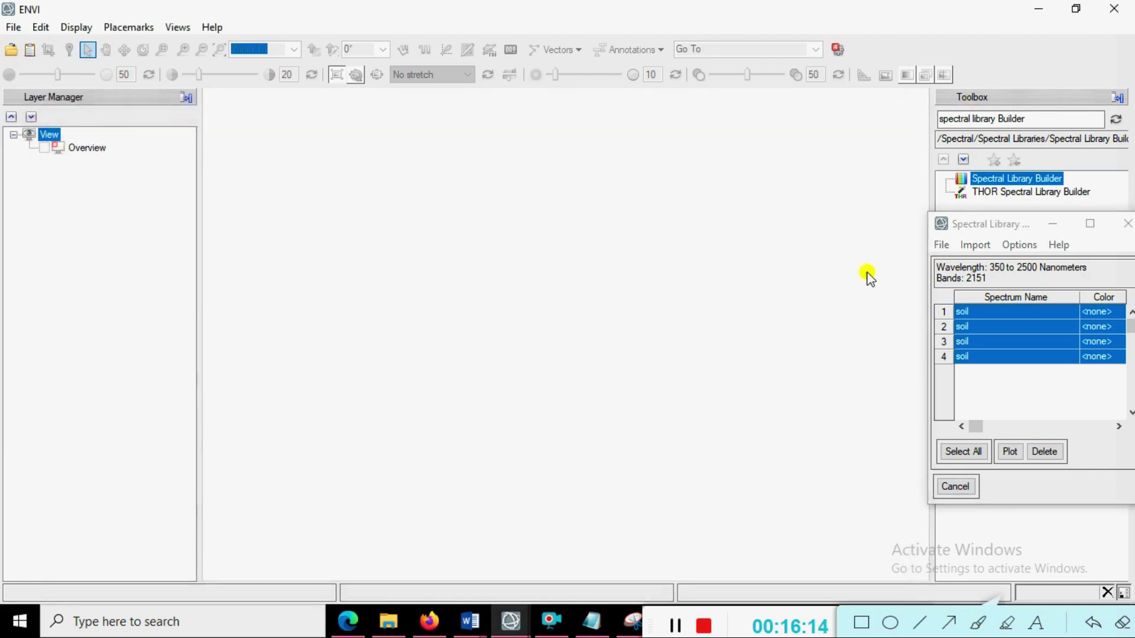
left_click(1127, 224)
Search the toolbox for "spectral library viewer"
left_click(1012, 197)
left_click(1041, 118)
left_click(1044, 121)
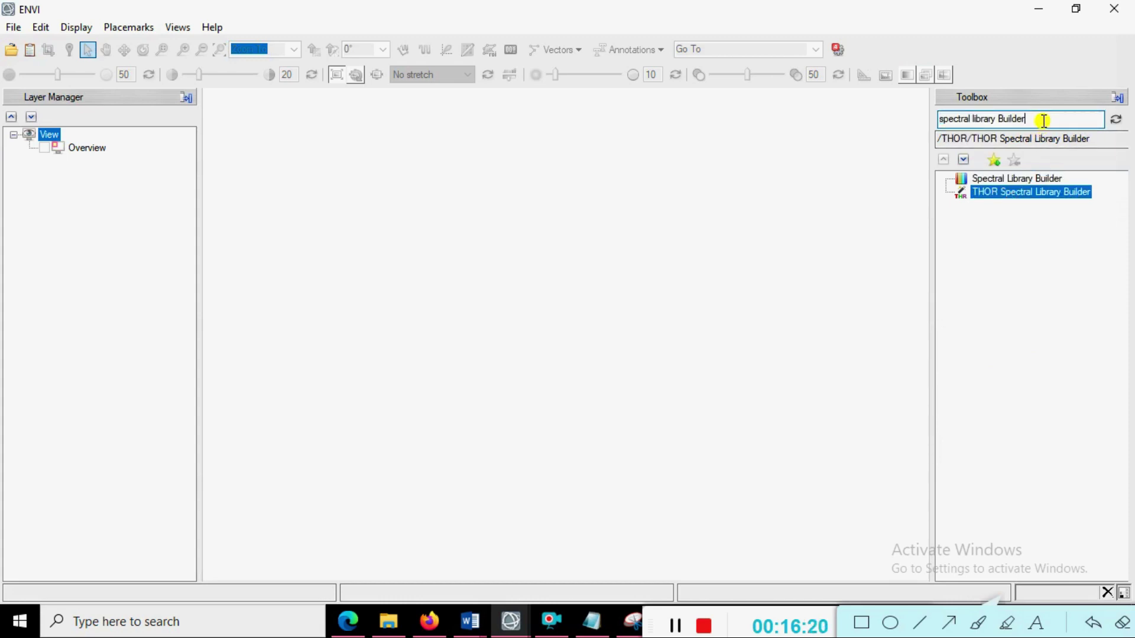
key("BackSpace")
key("BackSpace")
key("BackSpace")
key("BackSpace")
key("BackSpace")
key("BackSpace")
key("BackSpace")
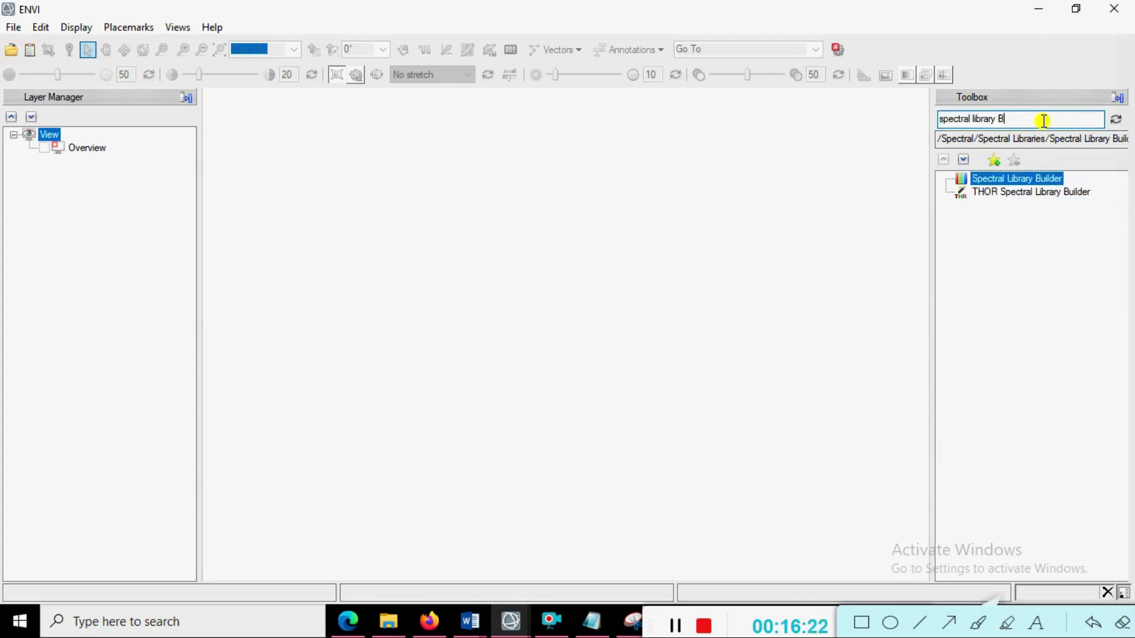
type("viewer")
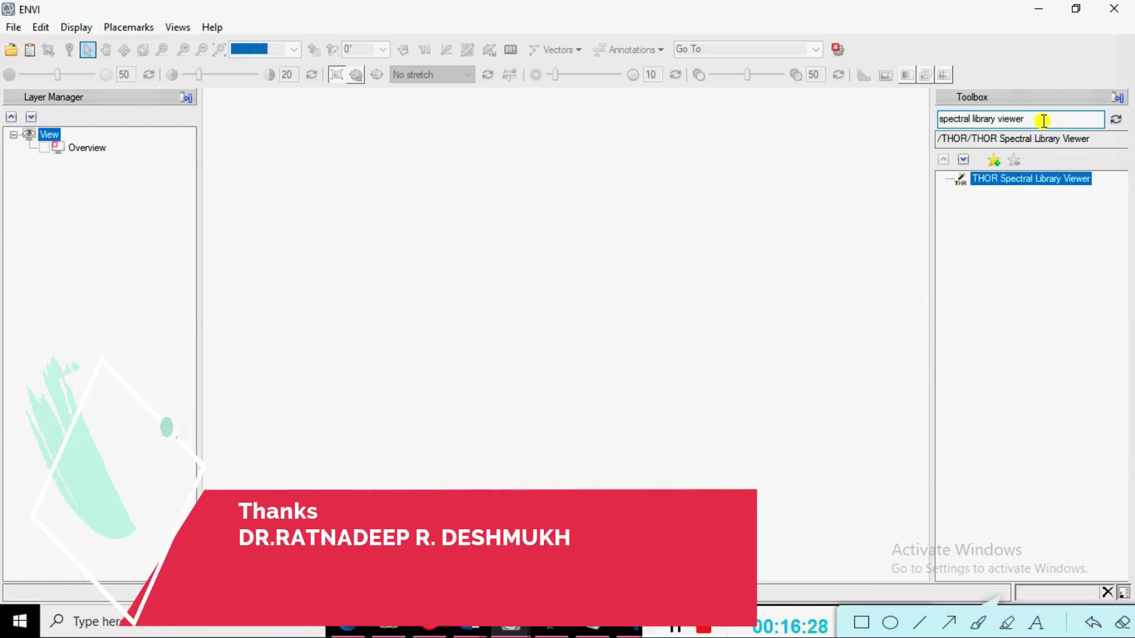
Launch the THOR Spectral Library Viewer and load SpectralLib.sli from 100 Soil Sample > Spectral Library on the Desktop
double_click(1045, 183)
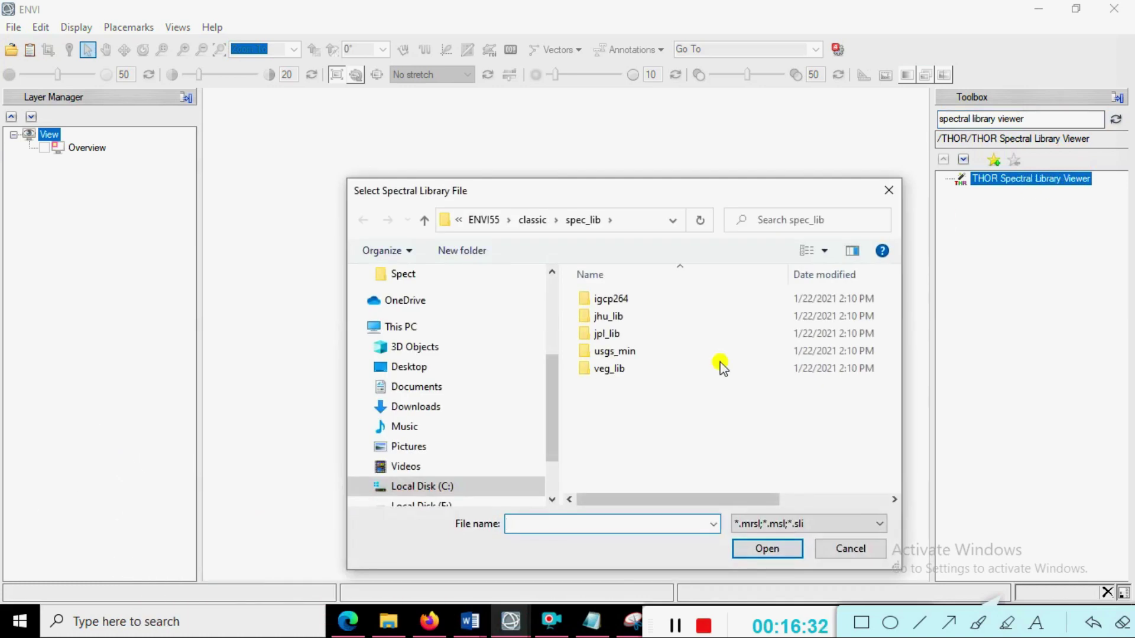
left_click(407, 367)
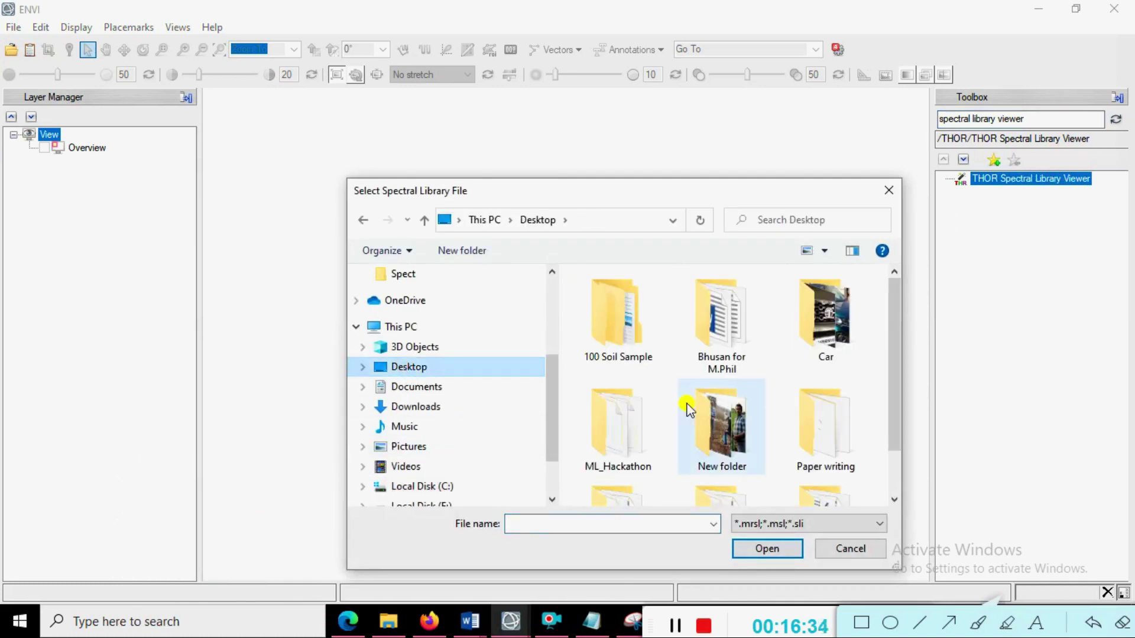
double_click(627, 328)
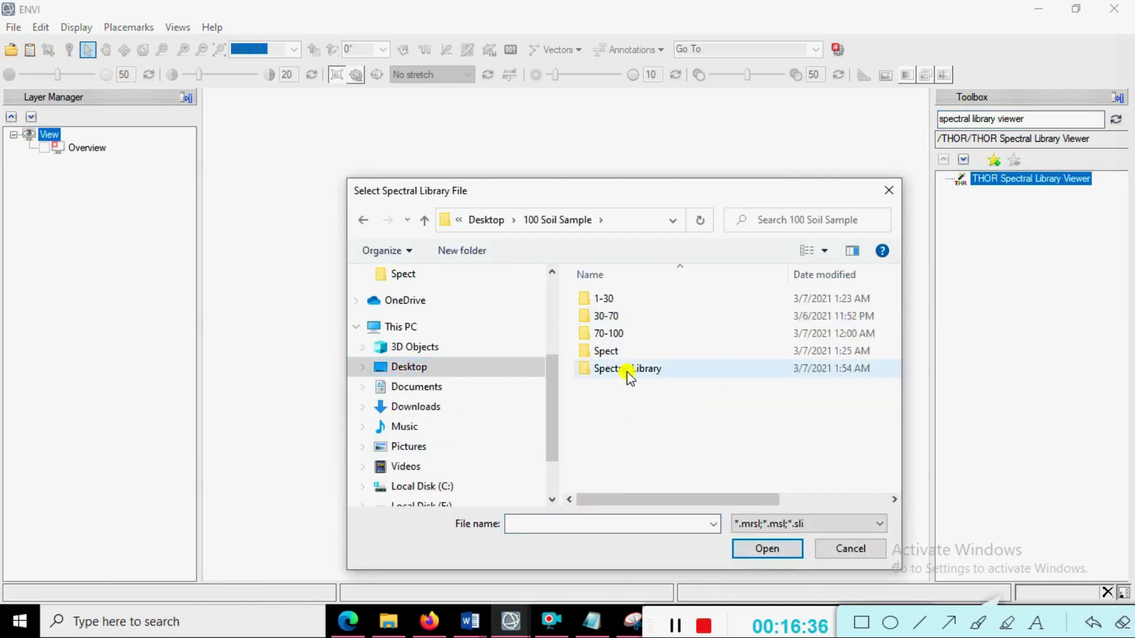
double_click(627, 374)
left_click(621, 304)
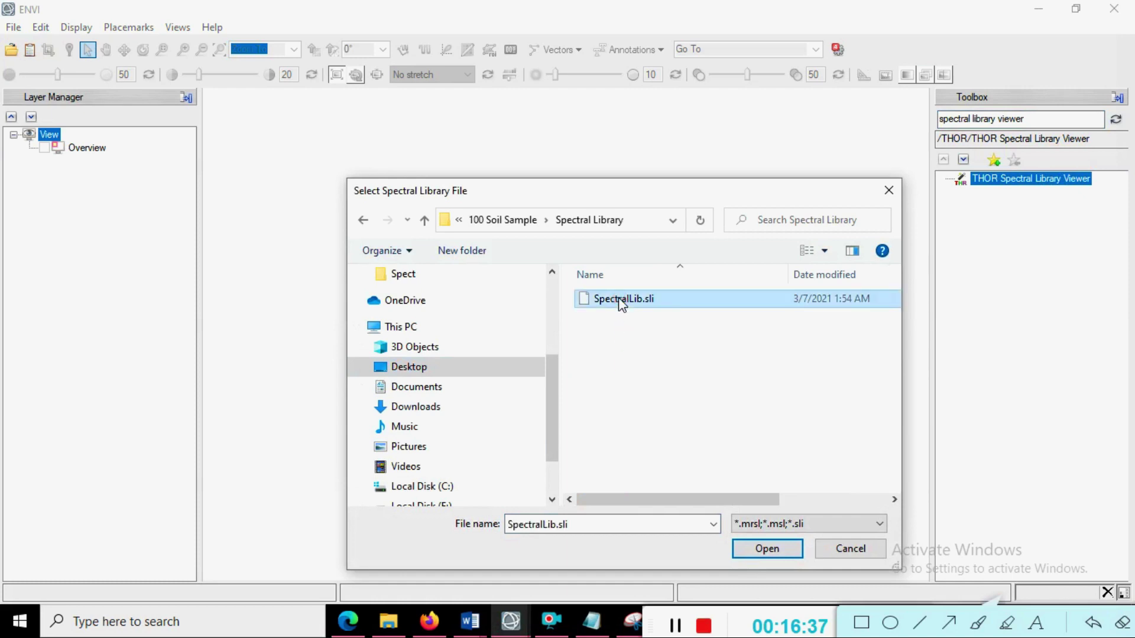
left_click(766, 549)
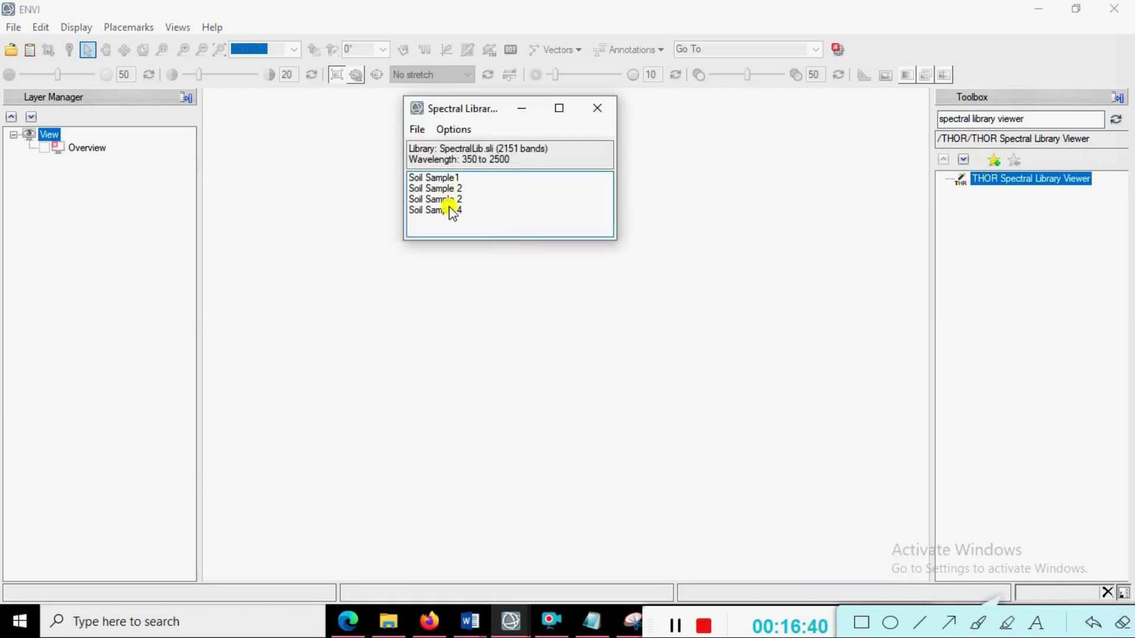
Plot the Soil Sample 4 spectrum from the library and enlarge the plot window
left_click(480, 178)
double_click(477, 210)
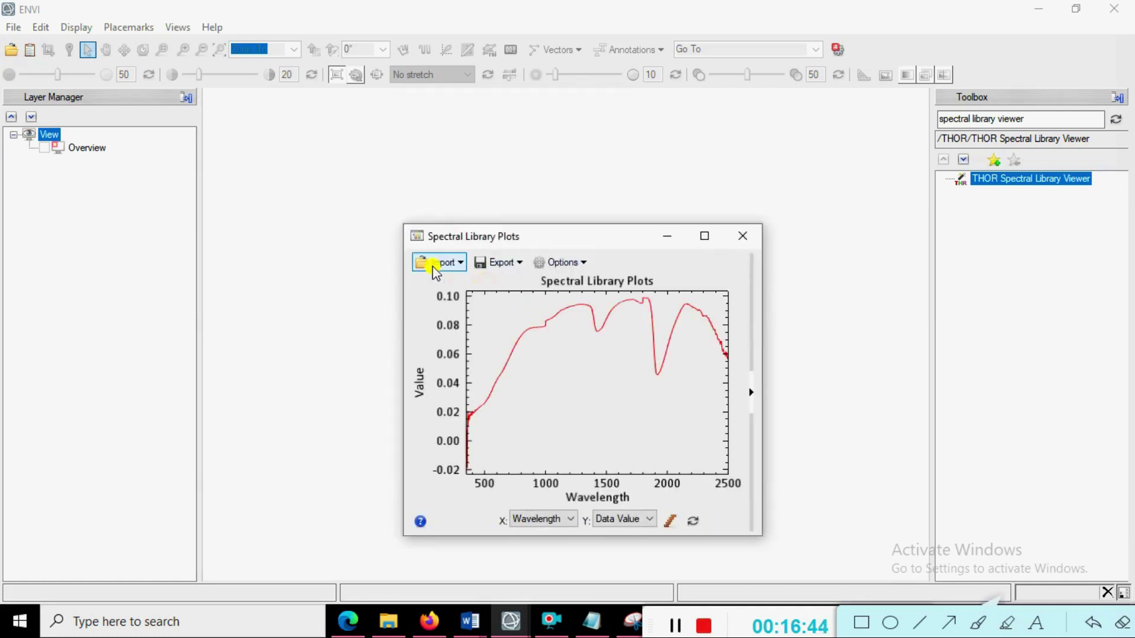
left_click_drag(402, 223, 250, 168)
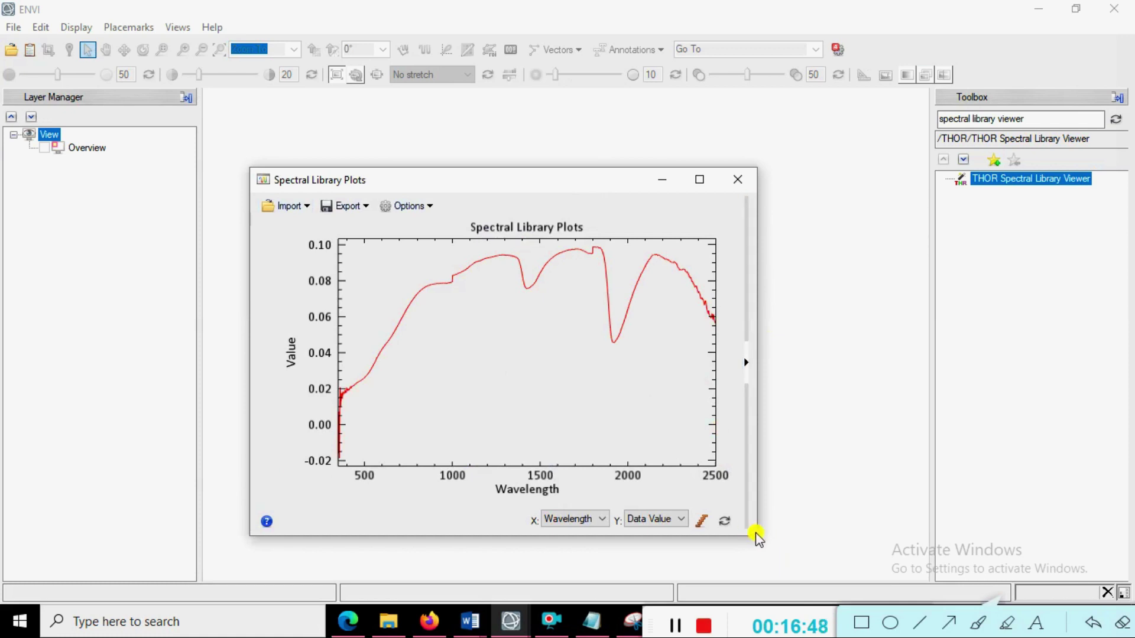
left_click_drag(756, 538, 916, 536)
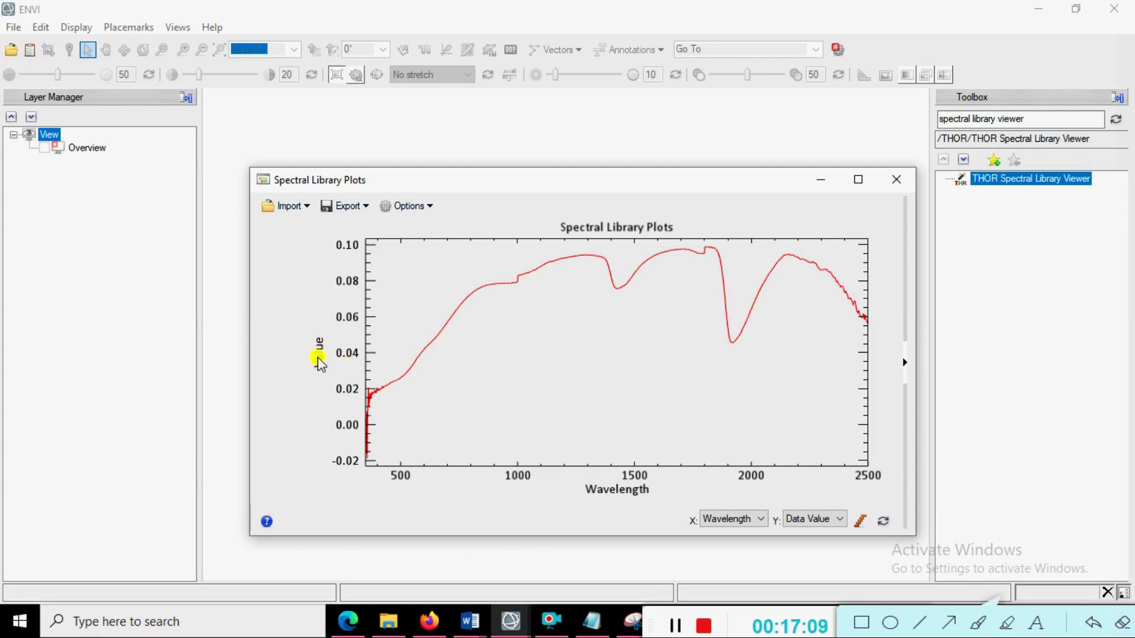
Expand the plot's properties and set the Y axis title to "Reflectance"
left_click(905, 362)
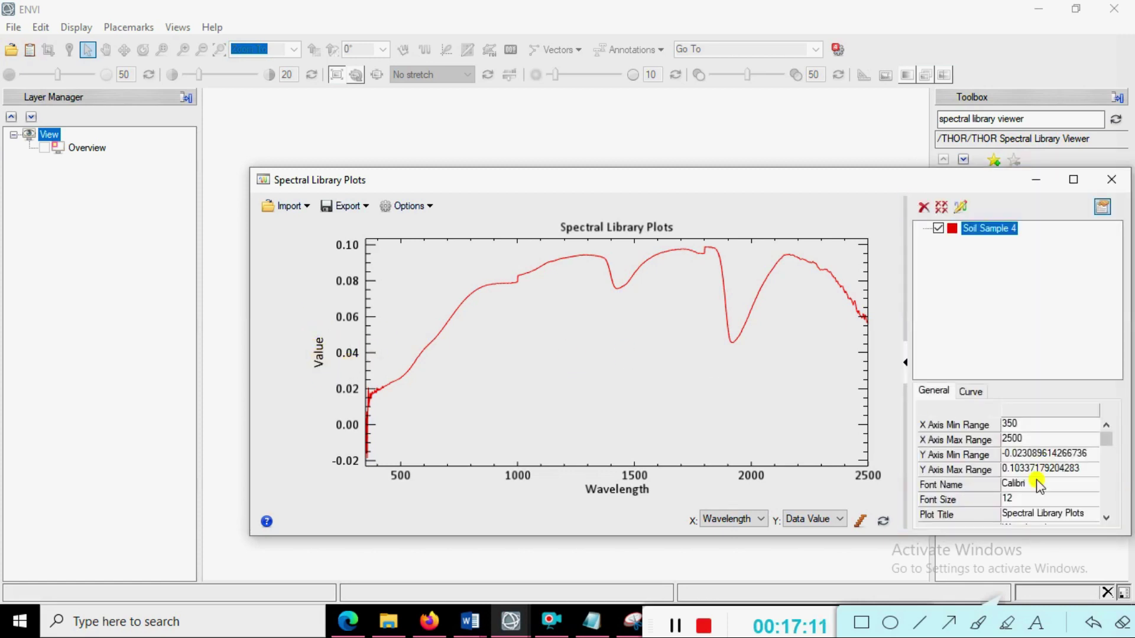
scroll(1052, 494, "down", 2)
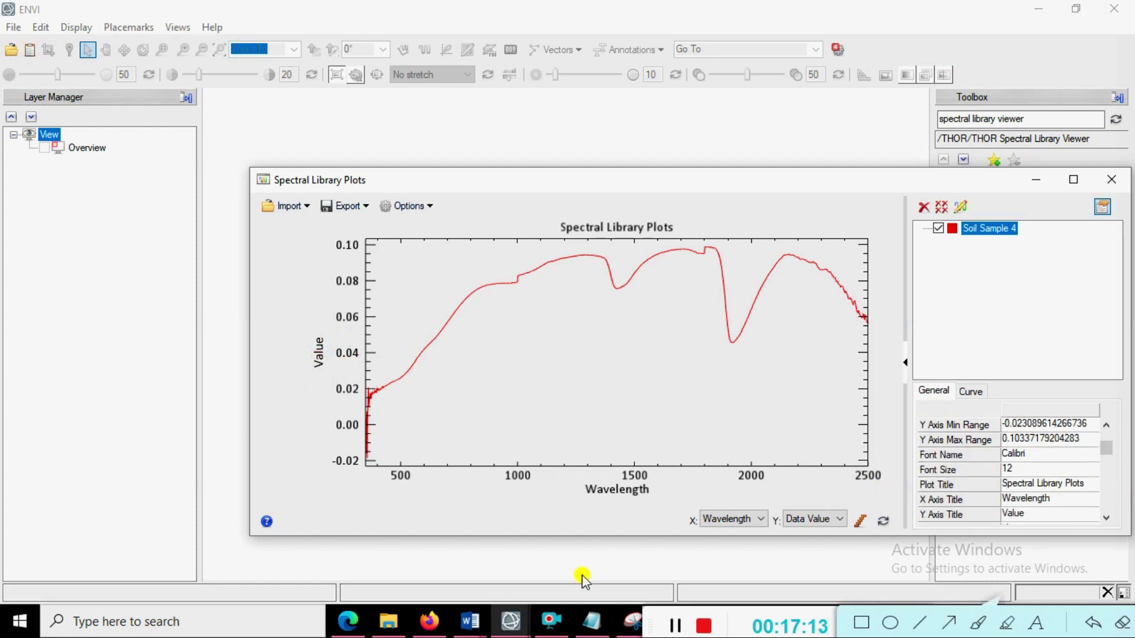
left_click(592, 621)
left_click(1030, 514)
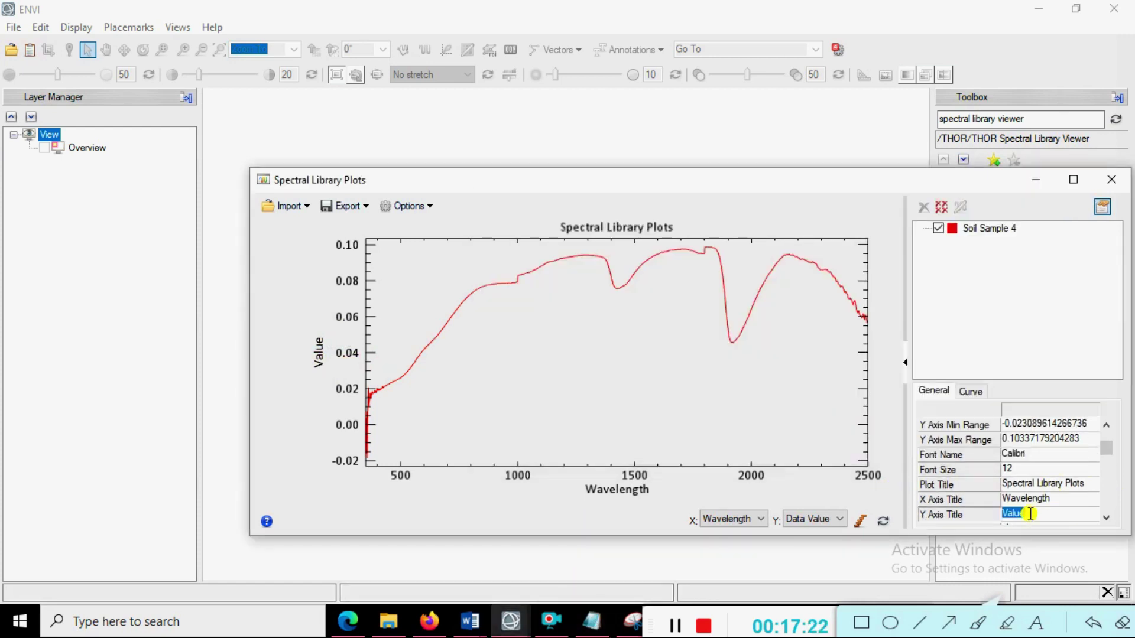
left_click(758, 446)
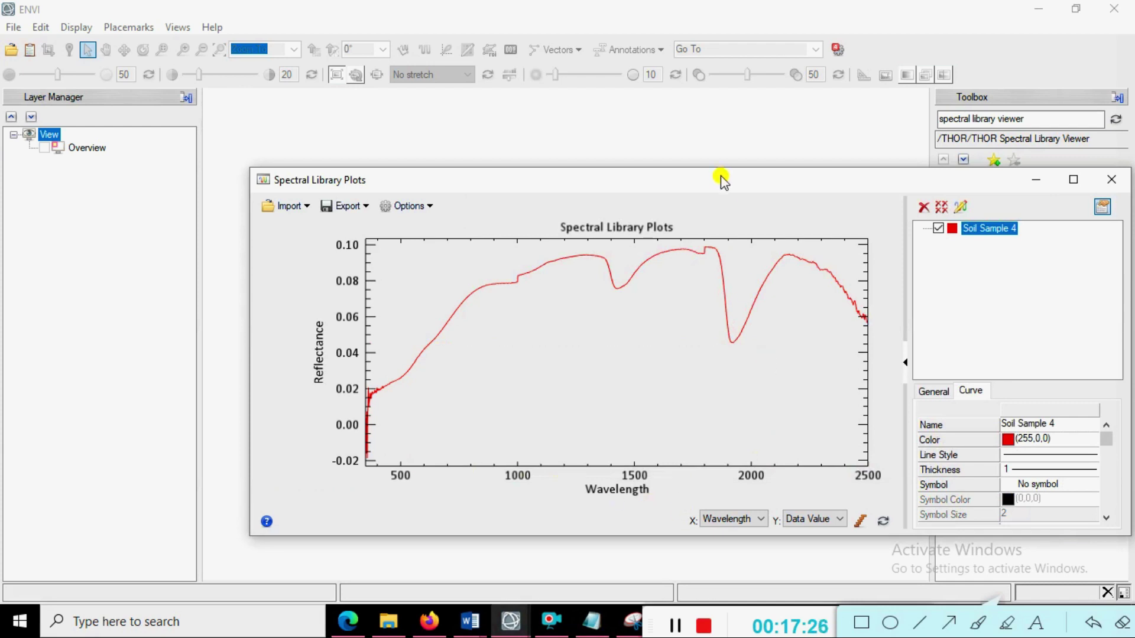
left_click_drag(702, 176, 600, 158)
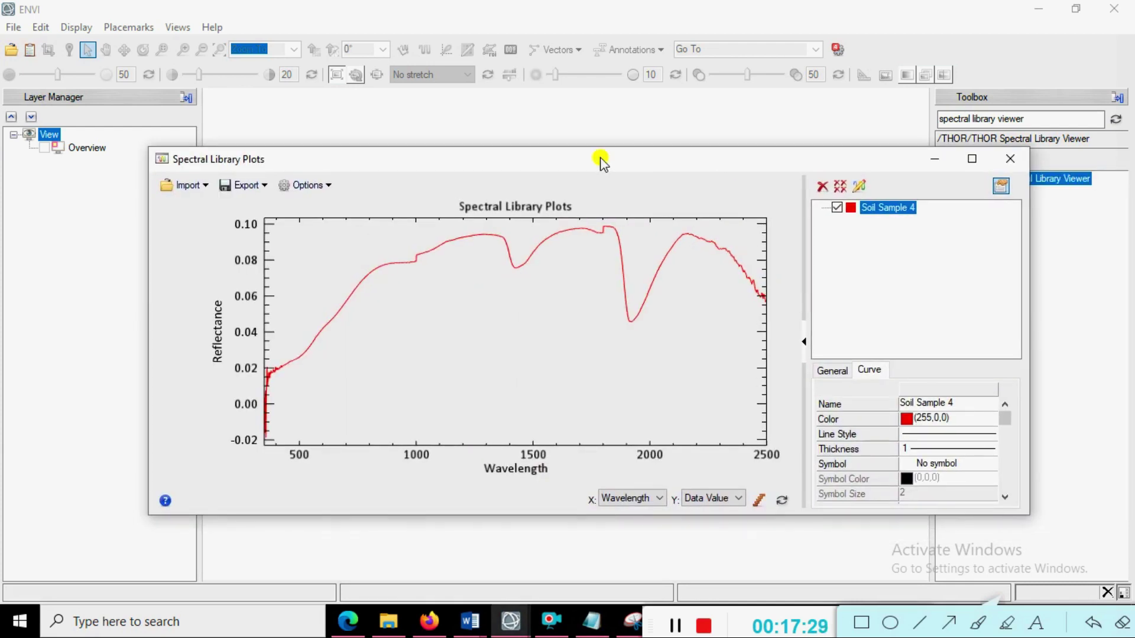